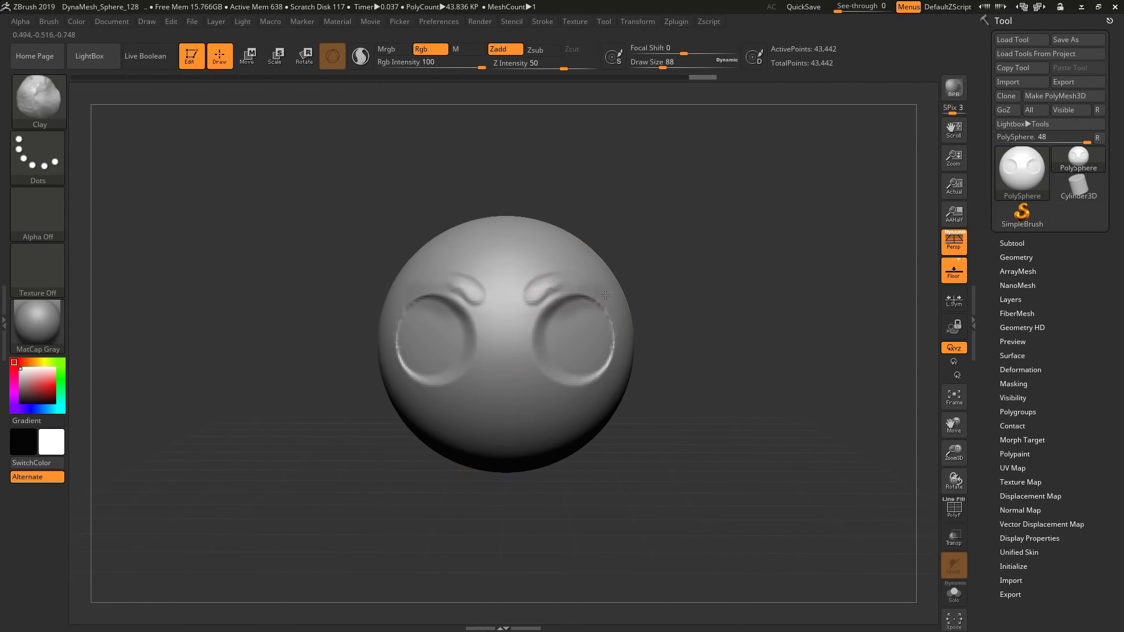
- Select ClayBuildup and mask the inside of both eye sockets
key(b)
key(c)
- Switch to the Move brush and undo the unwanted bulge on the sphere
key(b)
ctrl+drag(565, 332, 579, 310)
drag(552, 360, 516, 401)
key(b)
key(m)
key(v)
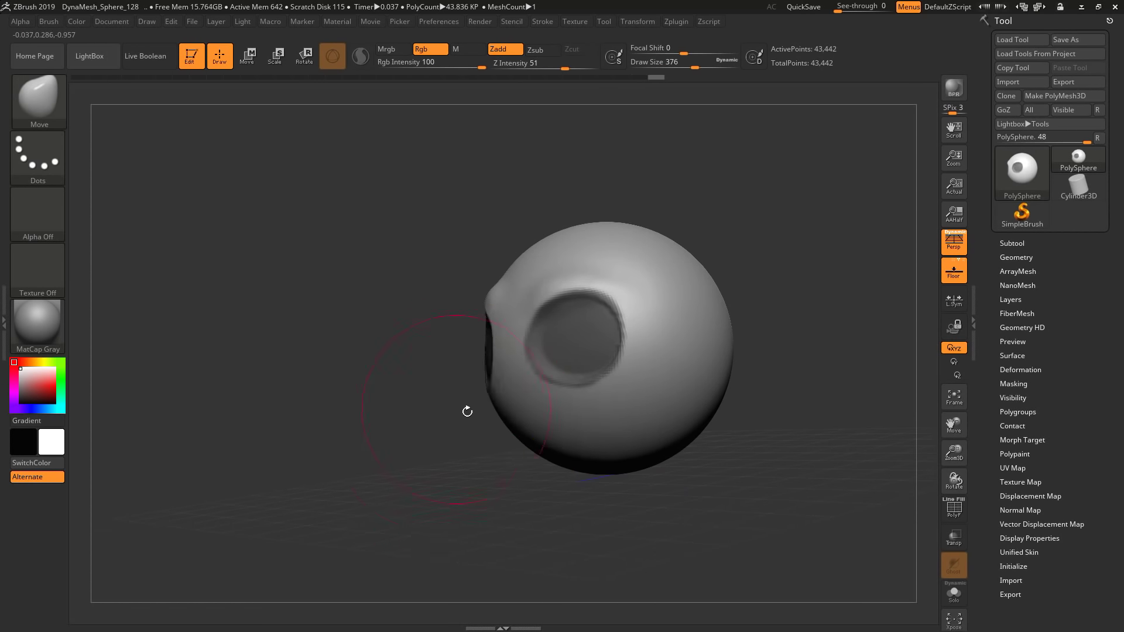
key(ctrl+z)
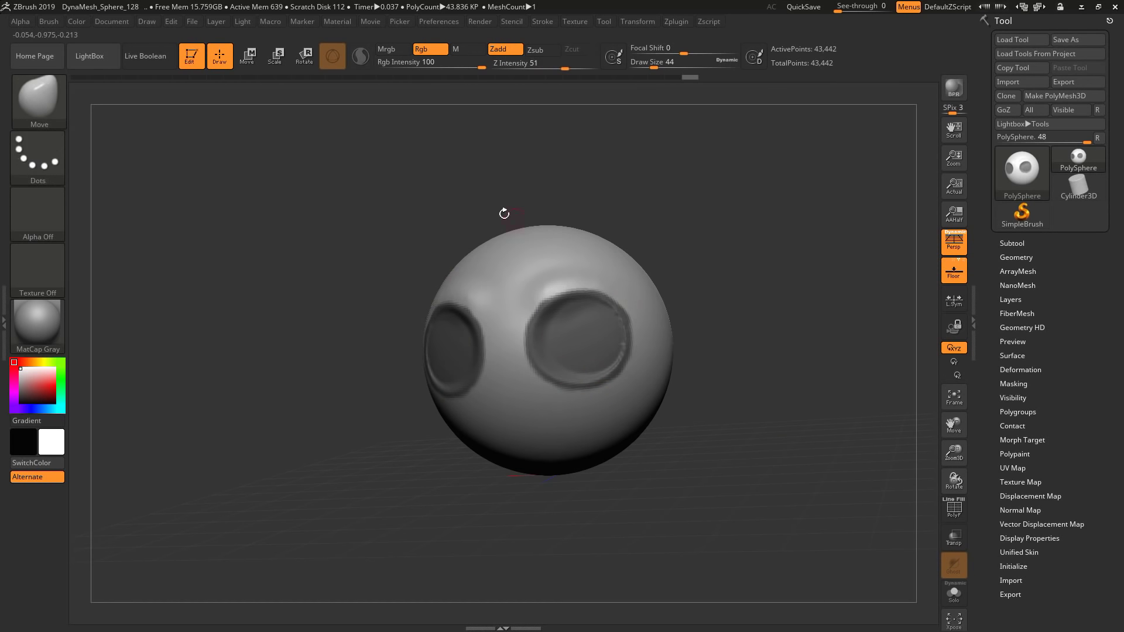
drag(504, 213, 508, 394)
- Step forward and back through the sculpt history to settle on a sculpt state
key(ctrl+shift+z)
key(ctrl+shift+z)
key(ctrl+shift+z)
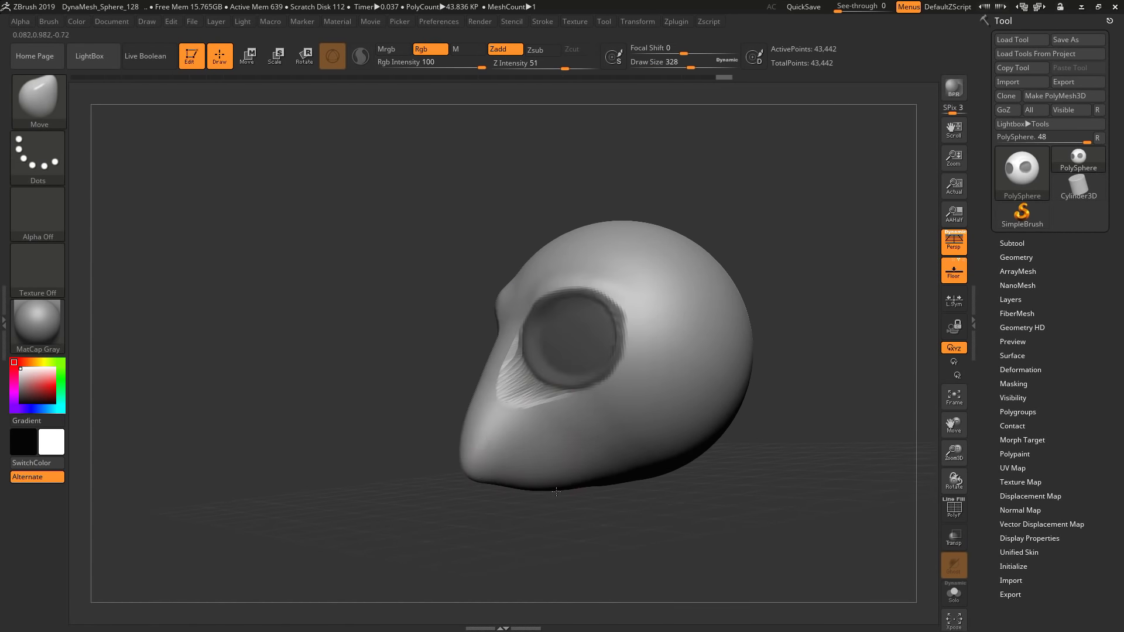
key(ctrl+shift+z)
key(ctrl+shift+z)
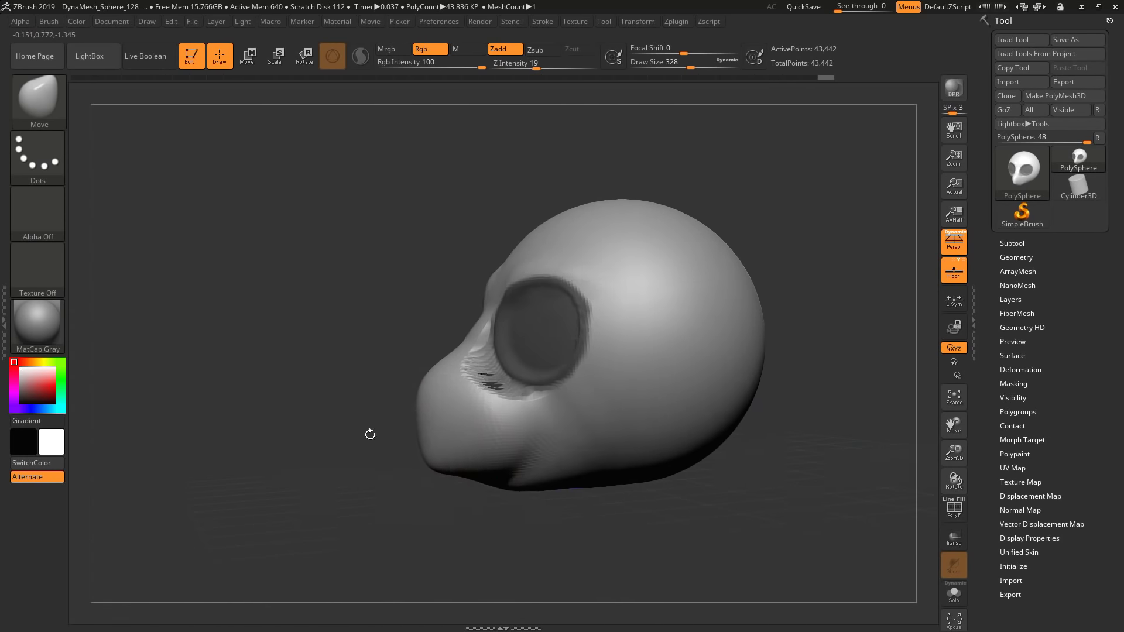
key(ctrl+shift+z)
key(ctrl+shift+z)
key(ctrl+shift+z)
key(ctrl+z)
key(ctrl+z)
key(ctrl+z)
key(ctrl+z)
key(ctrl+z)
key(ctrl+z)
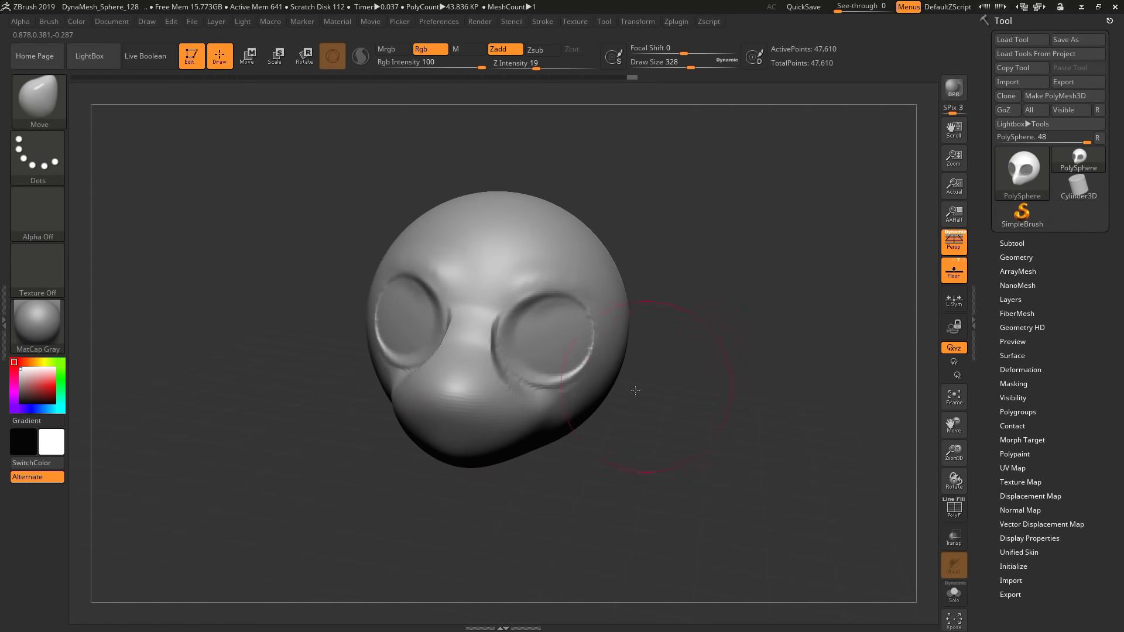
key(ctrl+z)
key(ctrl+z)
key(ctrl+z)
key(ctrl+shift+z)
key(ctrl+shift+z)
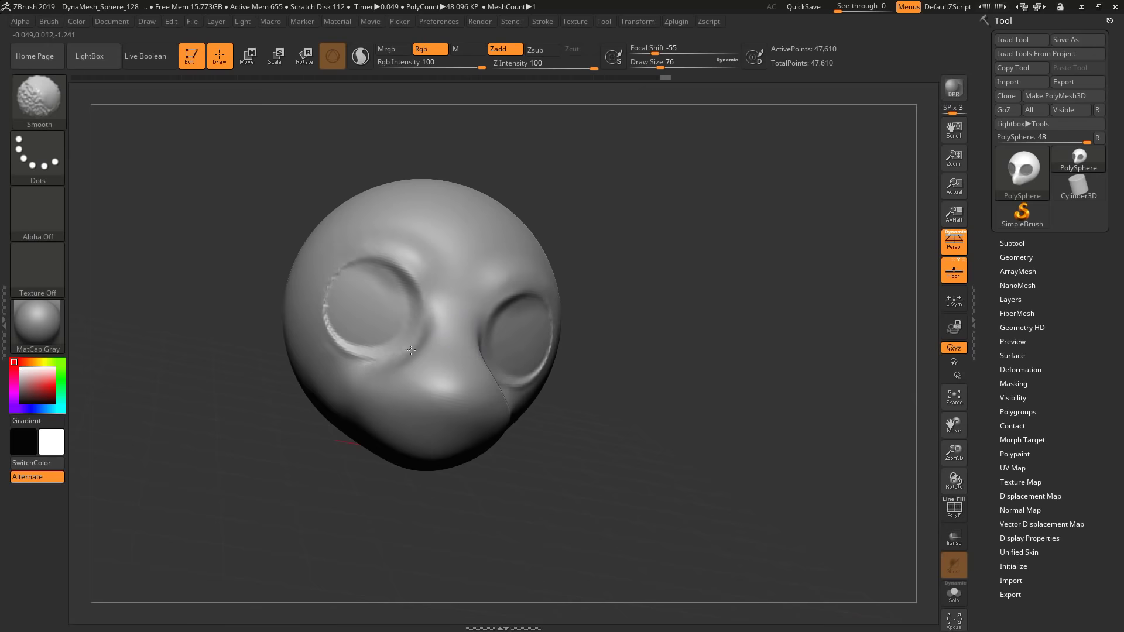
- Return to ClayBuildup, redo the remaining strokes, and check side and front views
key(b)
key(c)
key(b)
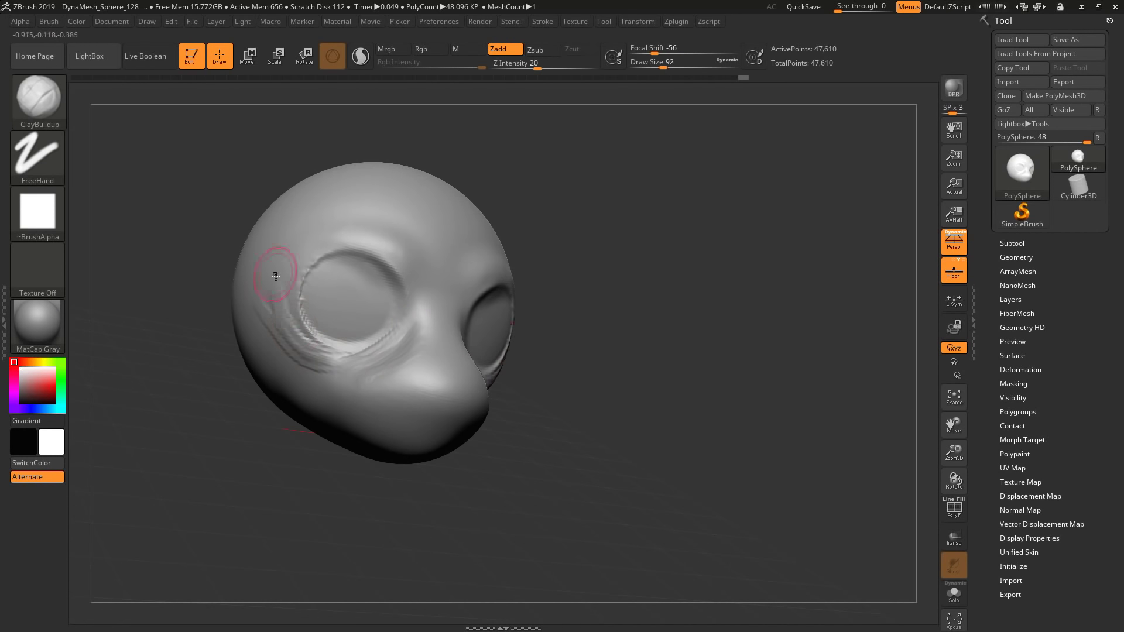
key(ctrl+shift+z)
key(ctrl+shift+z)
key(ctrl+shift+z)
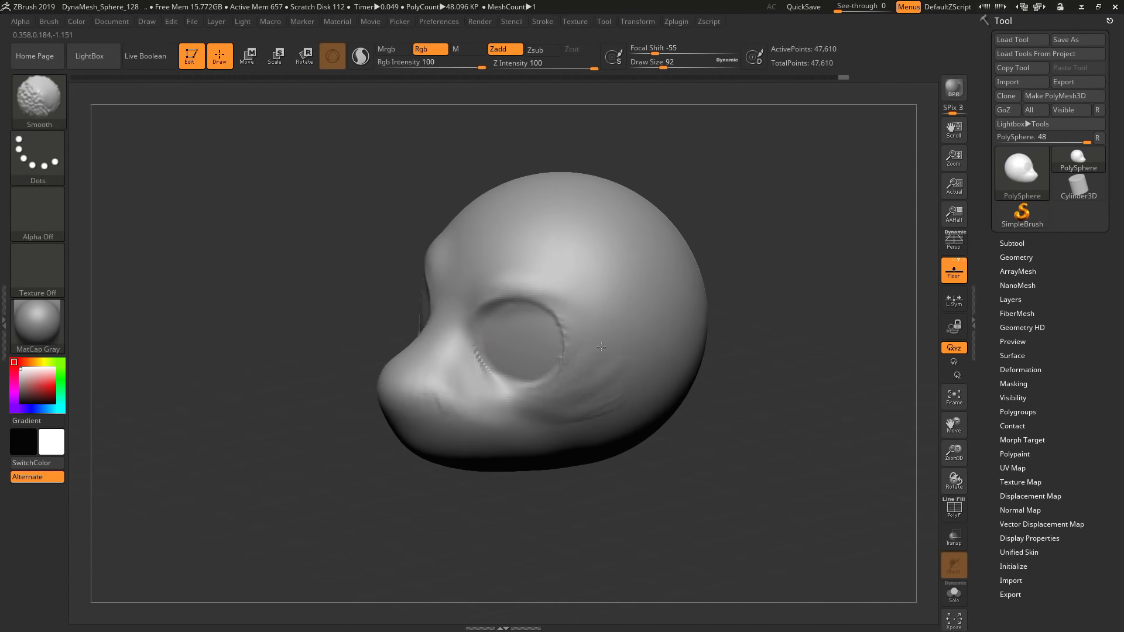
key(ctrl+shift+z)
mouse_move(517, 451)
mouse_down()
mouse_move(474, 375)
mouse_move(601, 343)
mouse_up()
drag(474, 424, 469, 339)
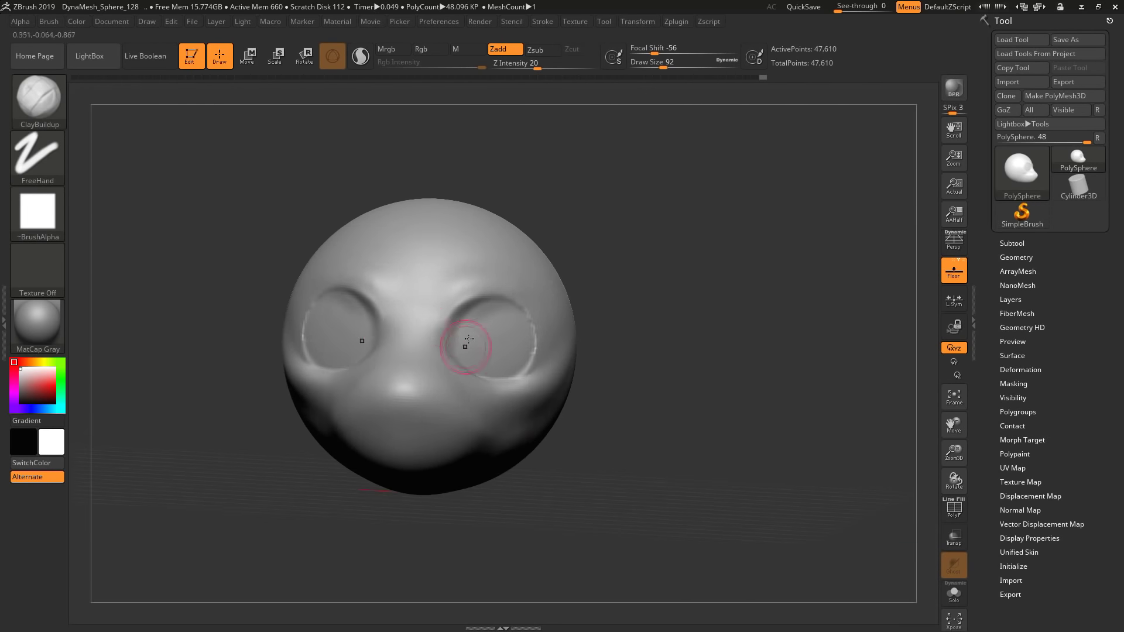
- Push and pull the muzzle with the Move brush from three-quarter and front views
key(b)
key(m)
key(v)
drag(456, 288, 441, 375)
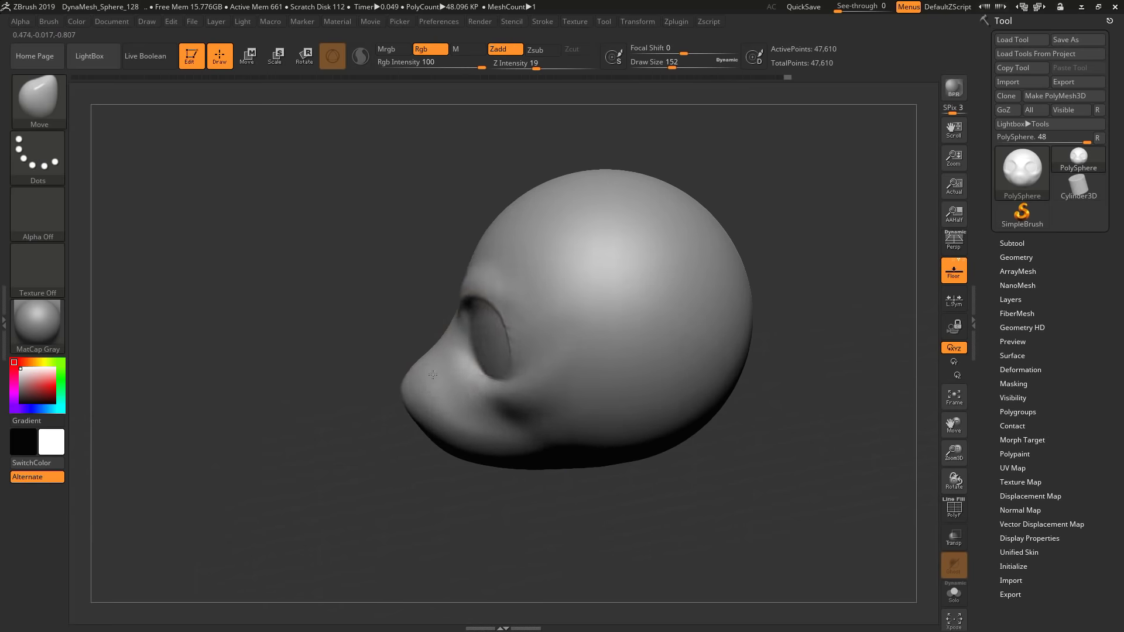
shift+drag(529, 371, 545, 390)
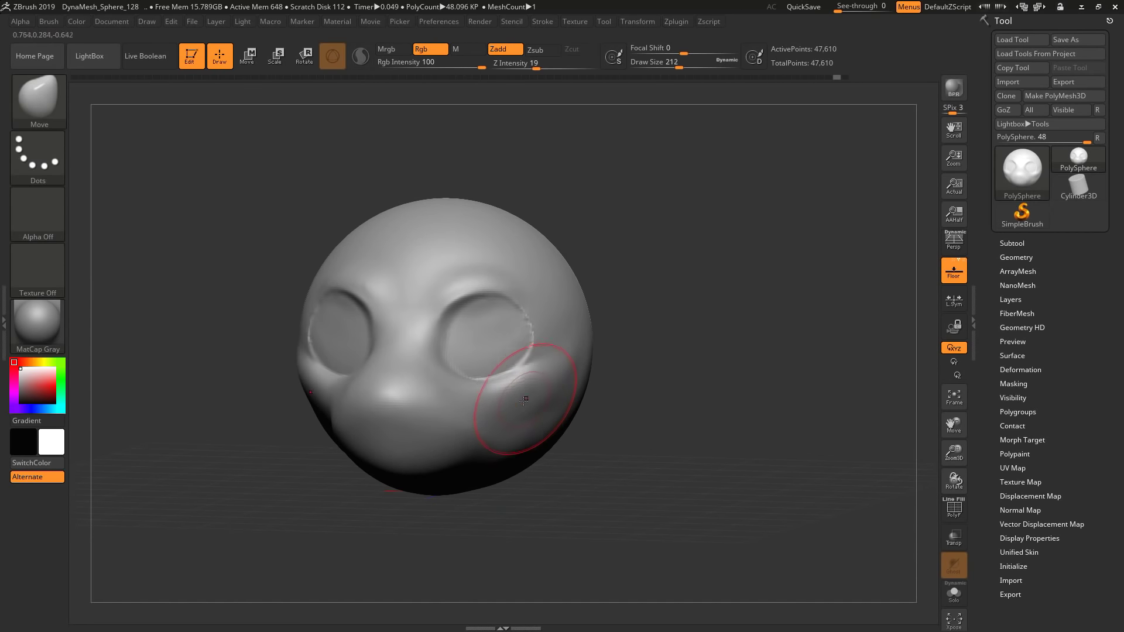
mouse_move(366, 387)
right_down()
mouse_move(465, 447)
mouse_move(392, 420)
right_up()
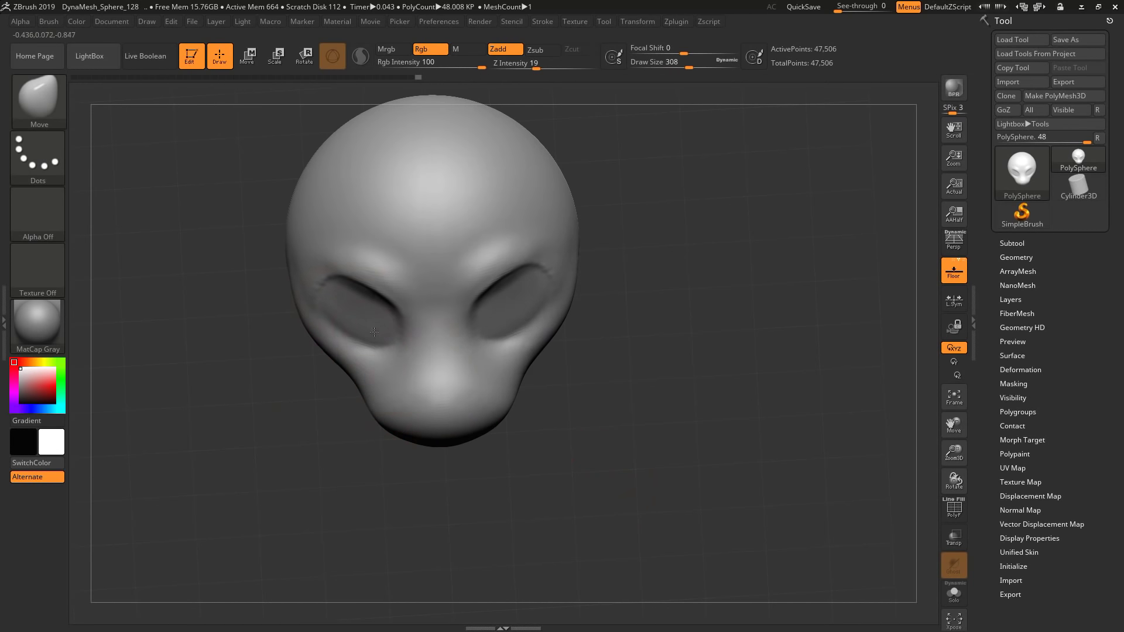
- Inspect the head from below and both sides, building up clay on the surface
right_drag(373, 336, 560, 278)
mouse_move(580, 369)
right_down()
mouse_move(592, 271)
mouse_move(692, 414)
mouse_move(648, 381)
mouse_move(352, 375)
right_up()
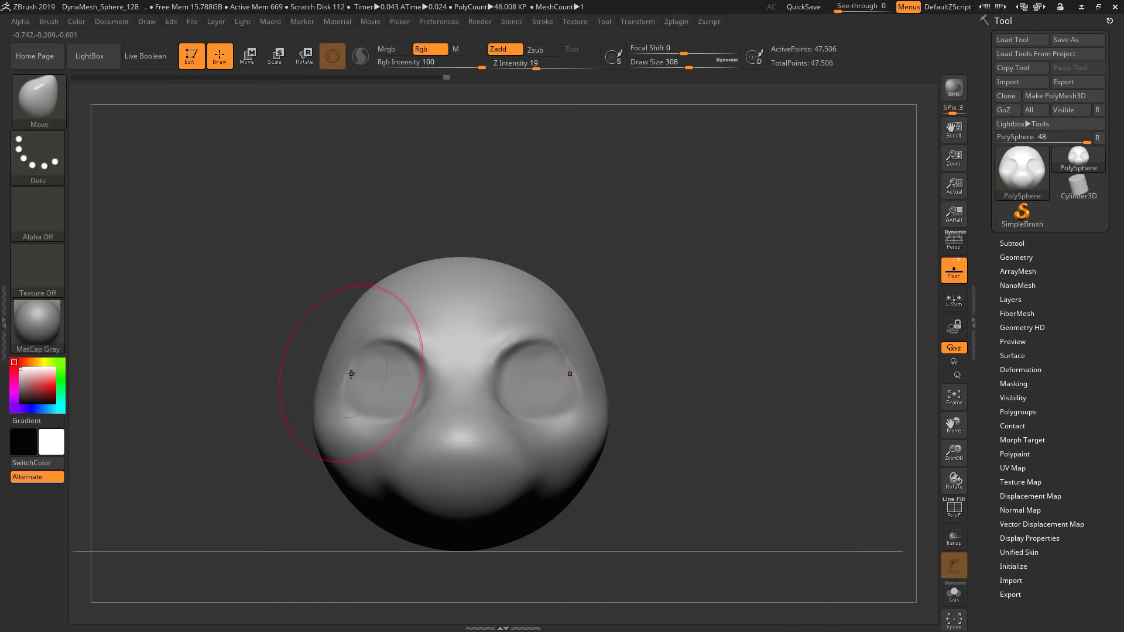
right_drag(580, 394, 507, 403)
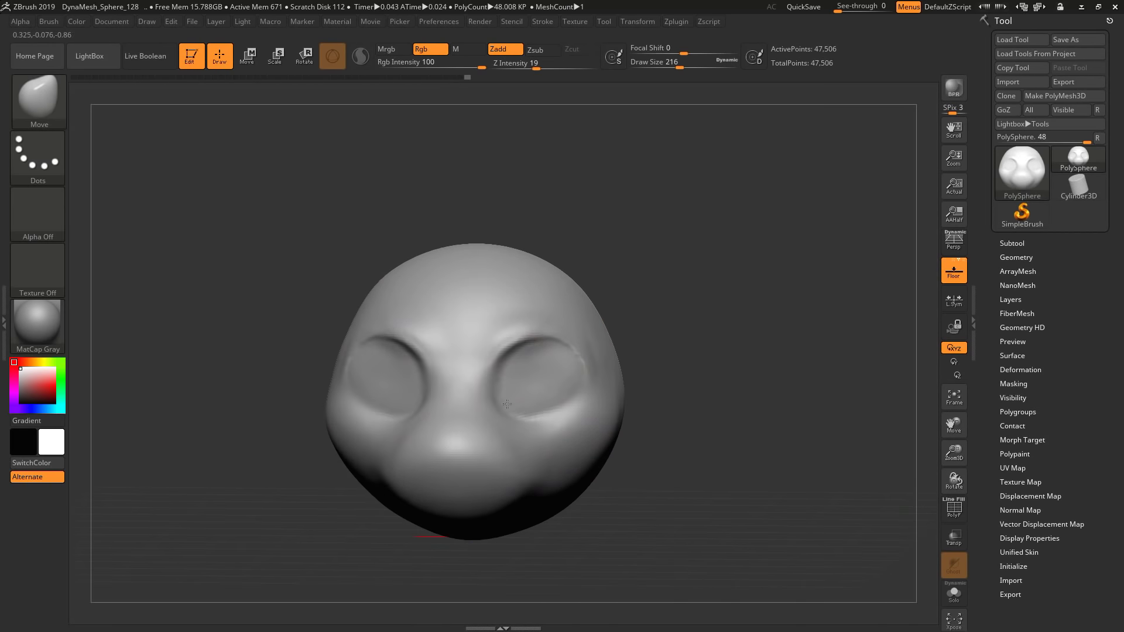
mouse_move(579, 352)
right_down()
mouse_move(673, 351)
mouse_move(367, 344)
right_up()
key(b)
key(c)
key(b)
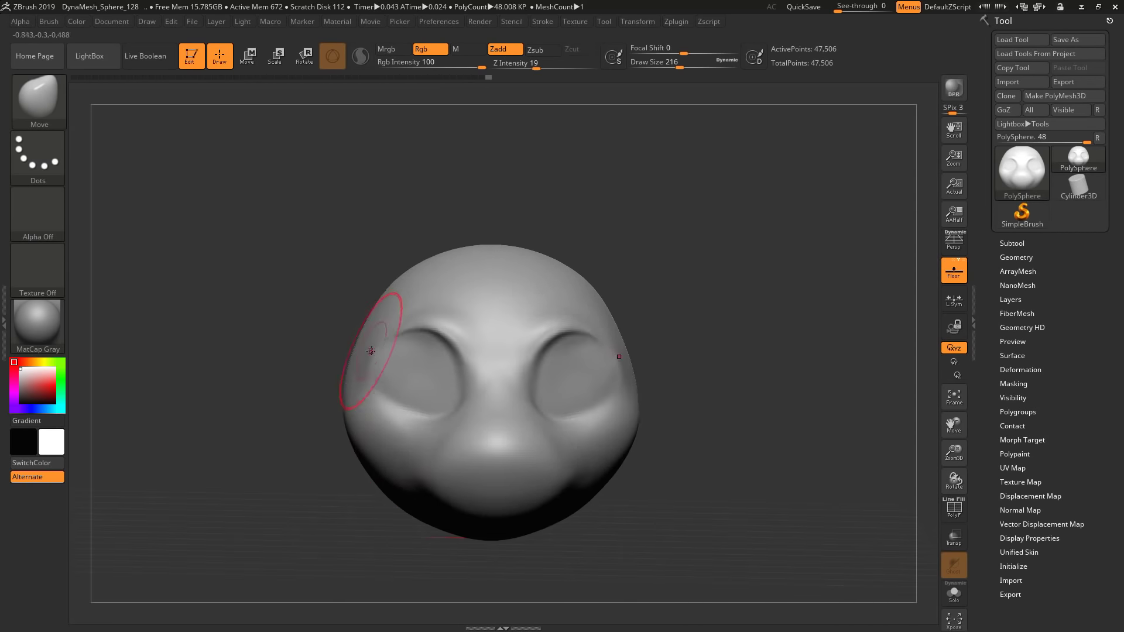
mouse_move(347, 366)
right_down()
mouse_move(364, 296)
mouse_move(446, 471)
mouse_move(408, 516)
mouse_move(372, 535)
mouse_move(327, 533)
mouse_move(368, 518)
right_up()
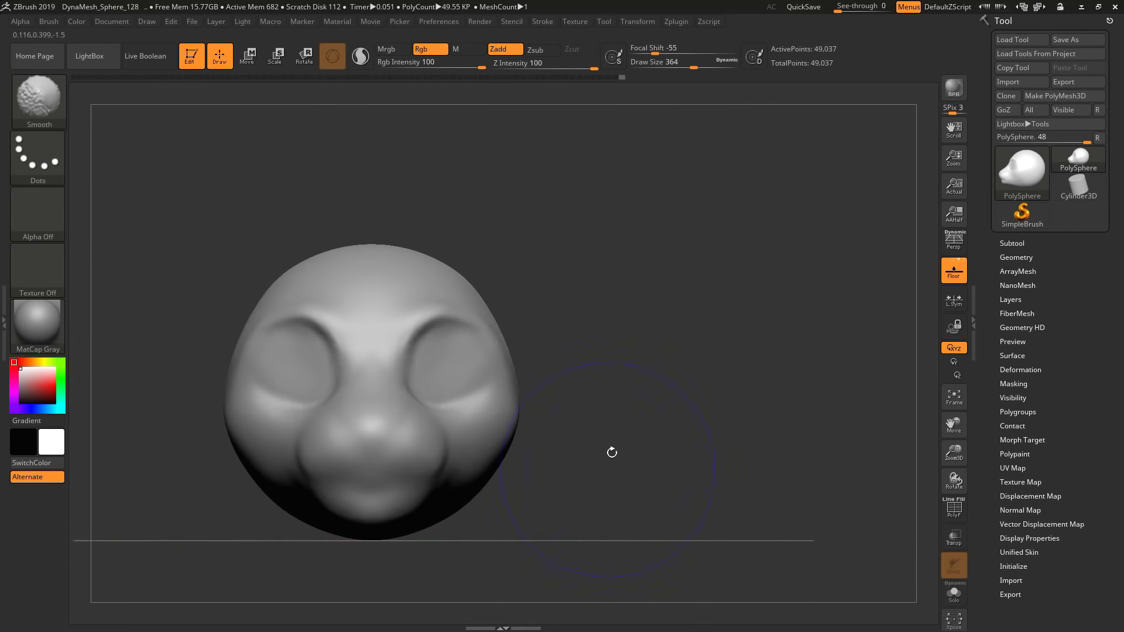
- Clear the mask on the right cheek while orbiting the head
drag(932, 402, 572, 399)
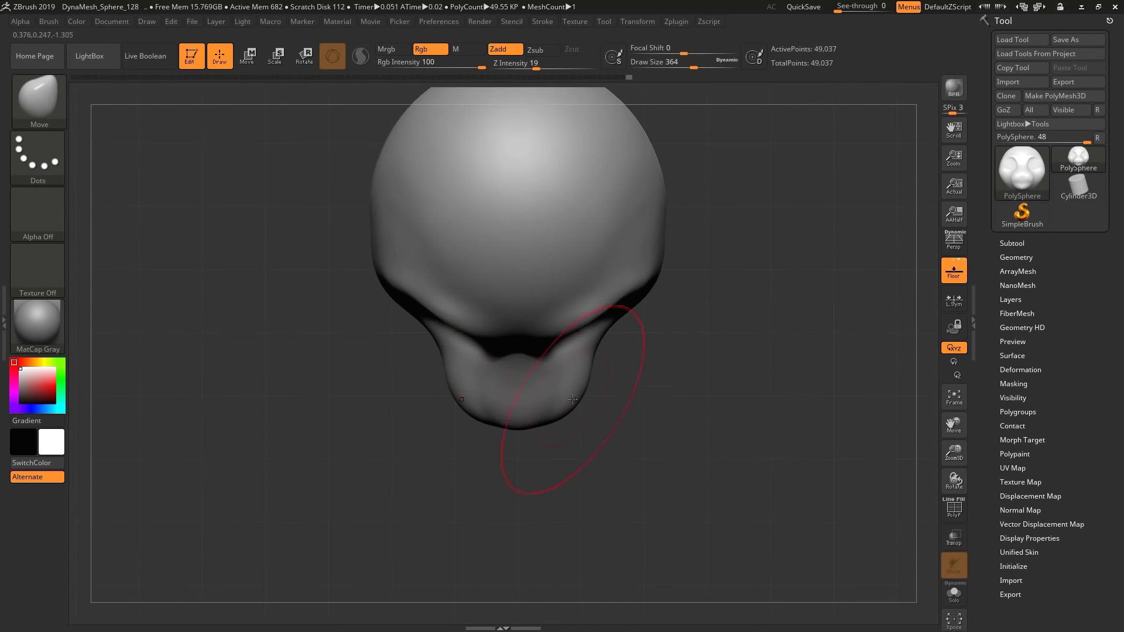
drag(643, 344, 635, 339)
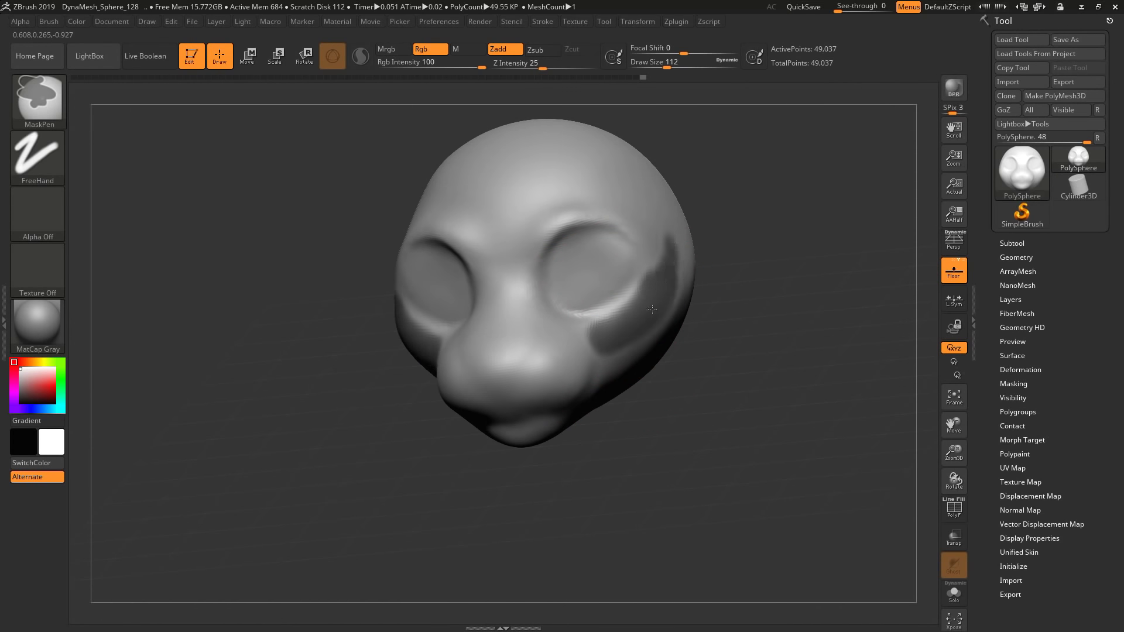
ctrl+click(703, 339)
drag(703, 339, 719, 355)
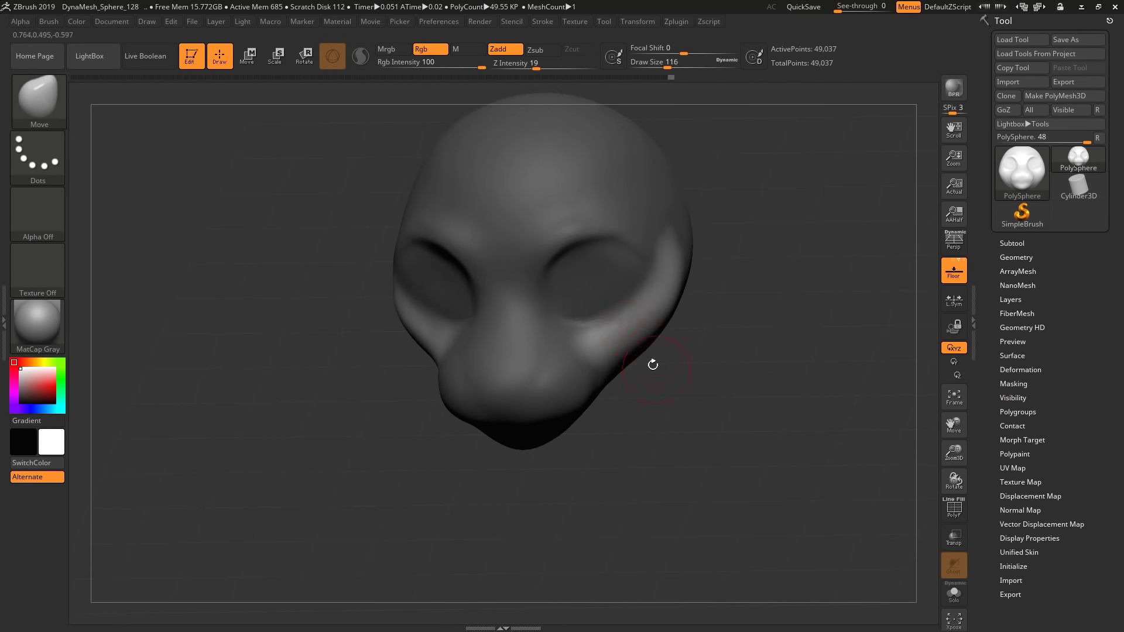
drag(657, 323, 681, 284)
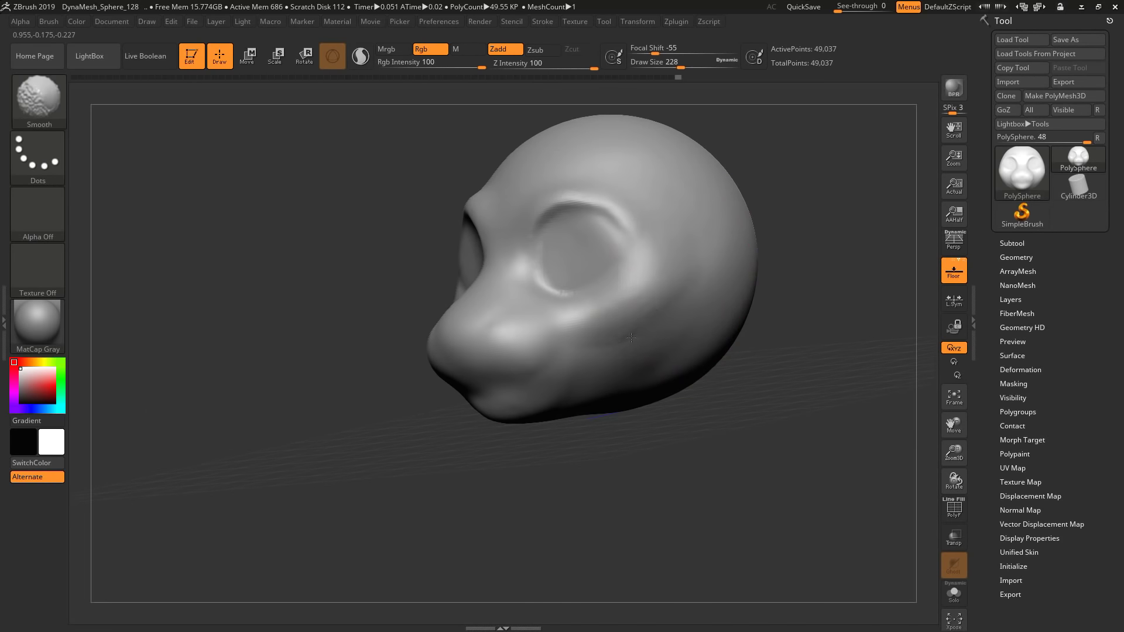
shift+drag(646, 328, 673, 304)
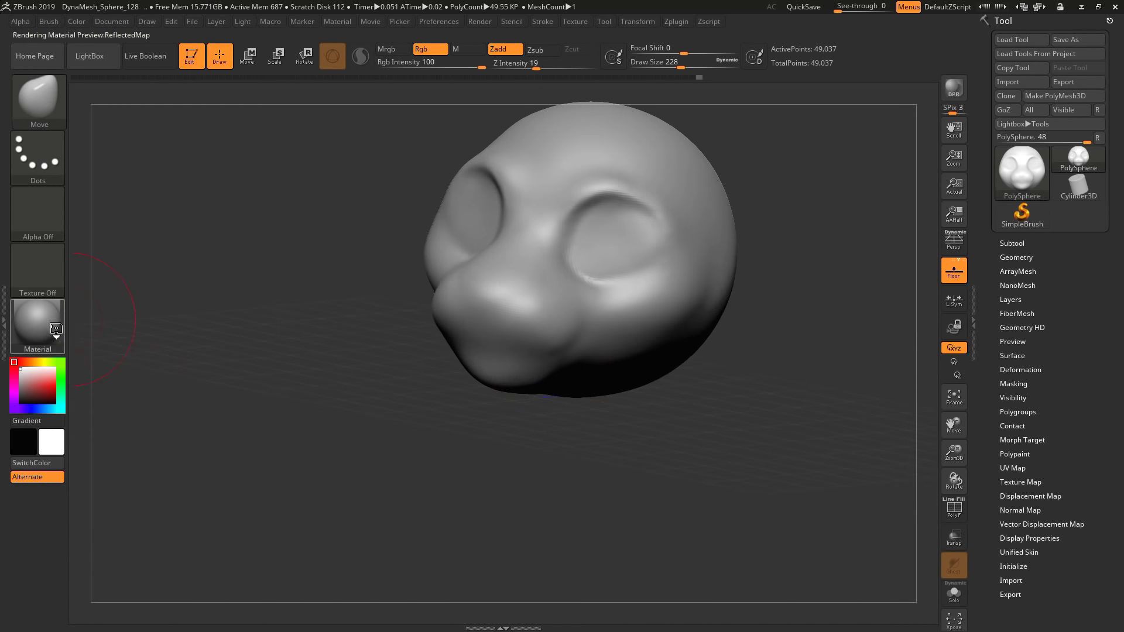
- Try the MatCap Metal01 material on the head, then revert to MatCap Gray
click(55, 329)
click(113, 221)
mouse_move(753, 231)
mouse_down()
mouse_move(138, 321)
mouse_move(379, 396)
mouse_move(604, 247)
mouse_move(527, 292)
mouse_up()
click(37, 325)
click(284, 229)
drag(283, 226, 496, 460)
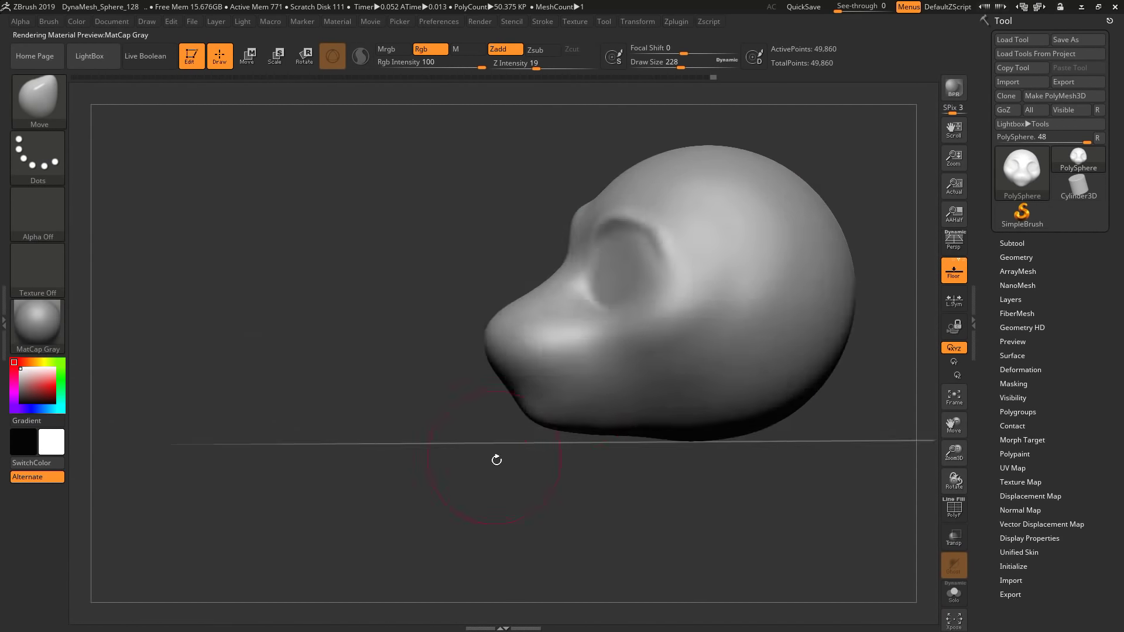
mouse_move(681, 358)
mouse_down()
mouse_move(590, 401)
mouse_move(644, 381)
mouse_up()
key(b)
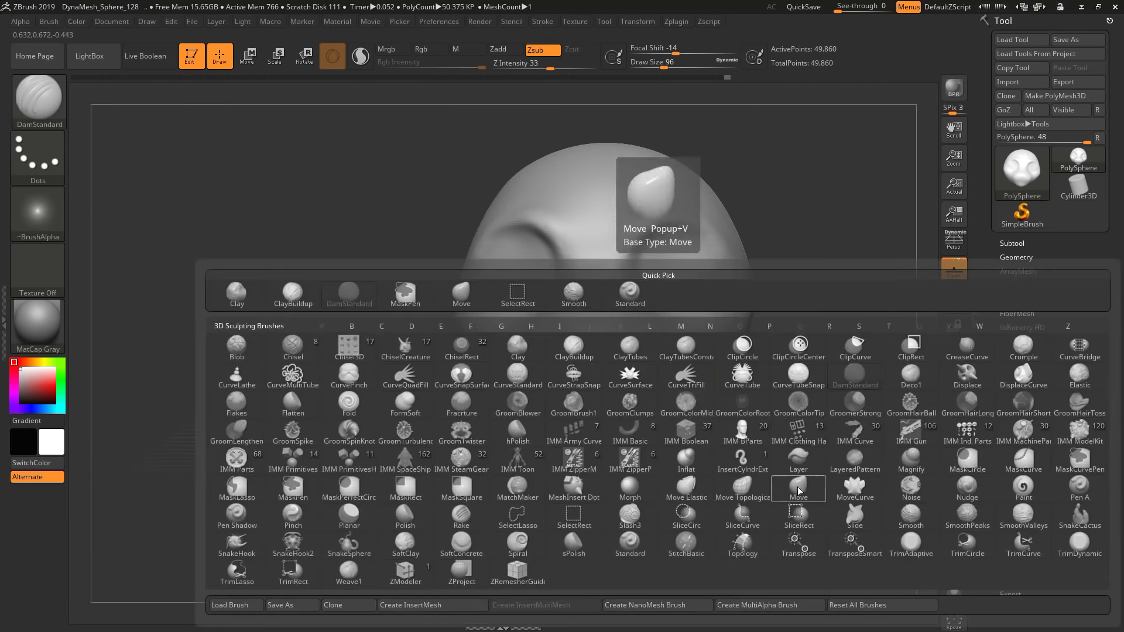
click(688, 359)
mouse_move(630, 330)
mouse_down()
mouse_move(670, 415)
mouse_move(657, 394)
mouse_move(564, 439)
mouse_move(585, 462)
mouse_move(547, 468)
mouse_up()
key(bracketleft)
key(bracketleft)
key(bracketleft)
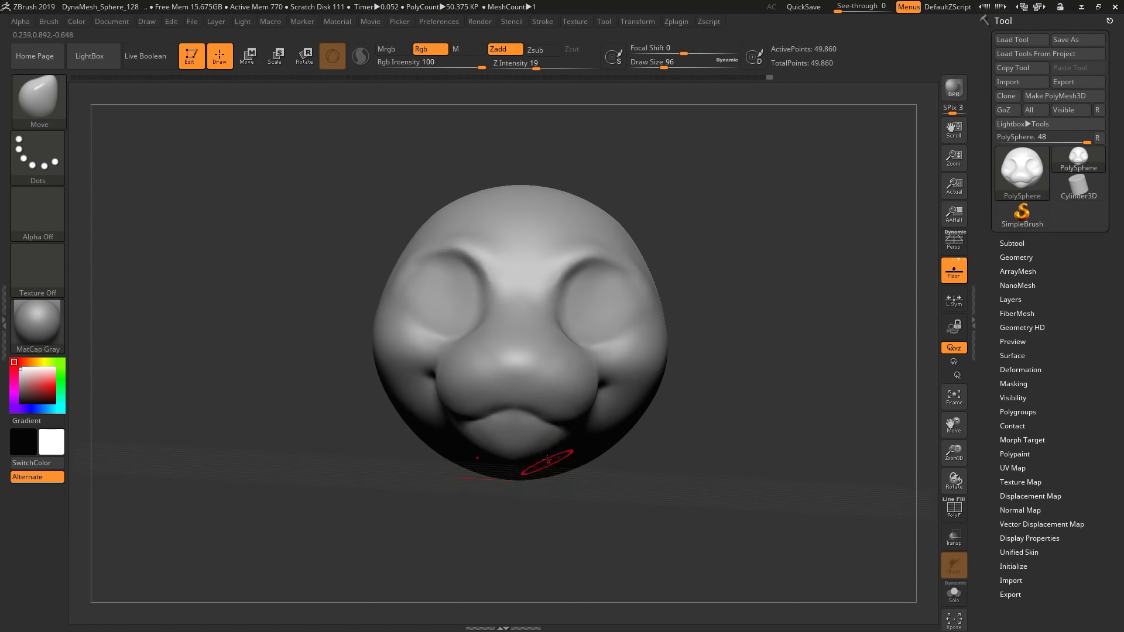
shift+drag(592, 443, 691, 494)
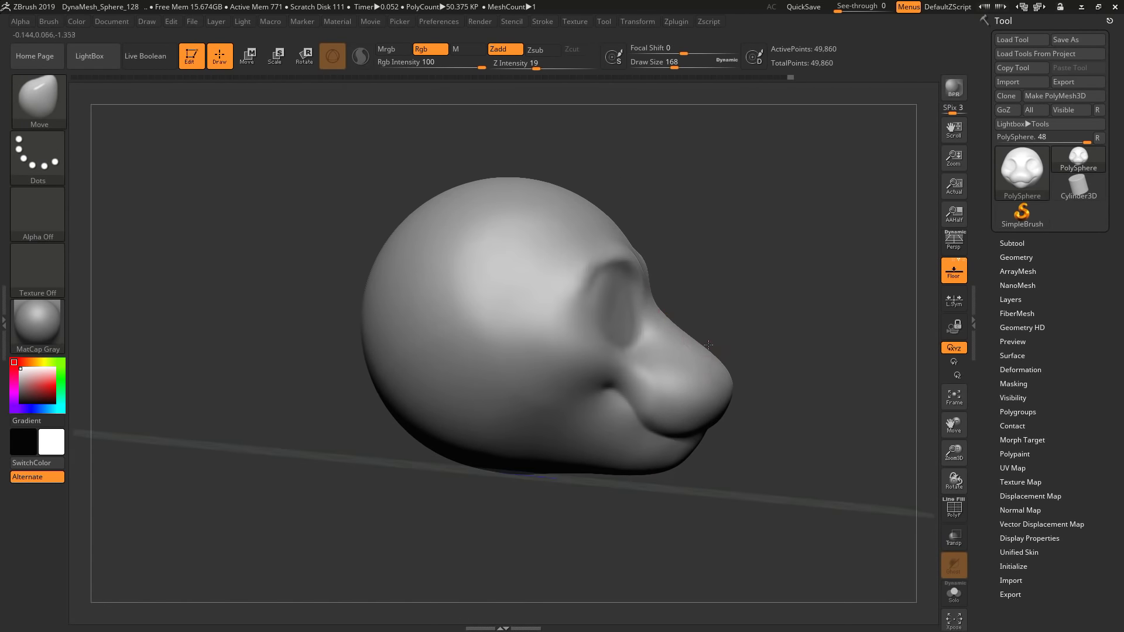
shift+drag(742, 252, 597, 476)
key(b)
key(d)
key(s)
drag(966, 432, 810, 514)
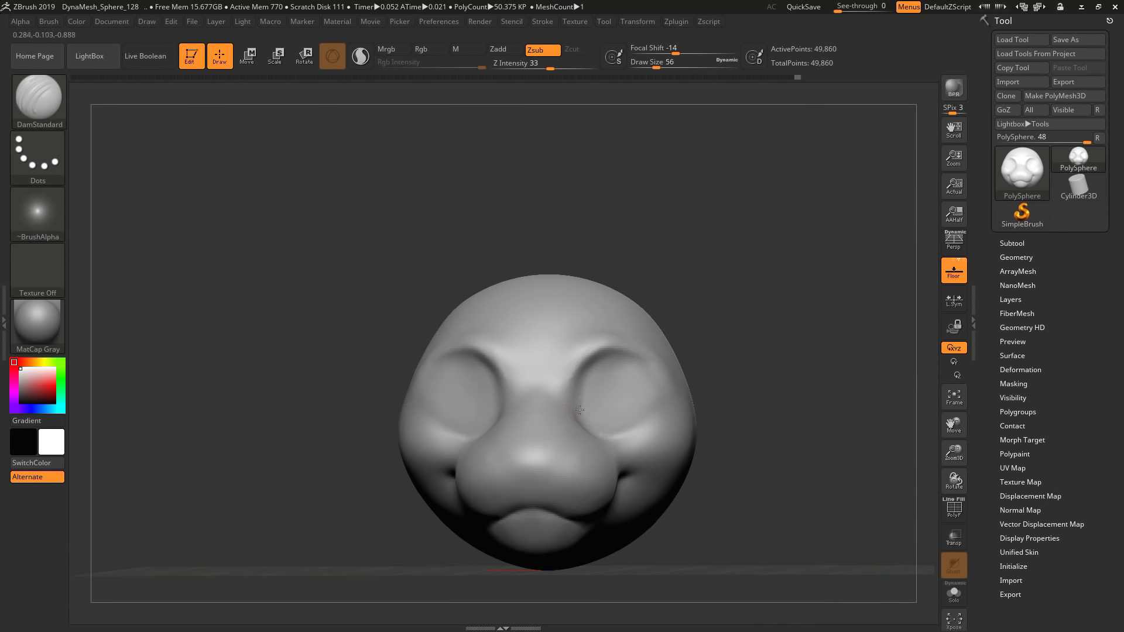
drag(658, 378, 583, 387)
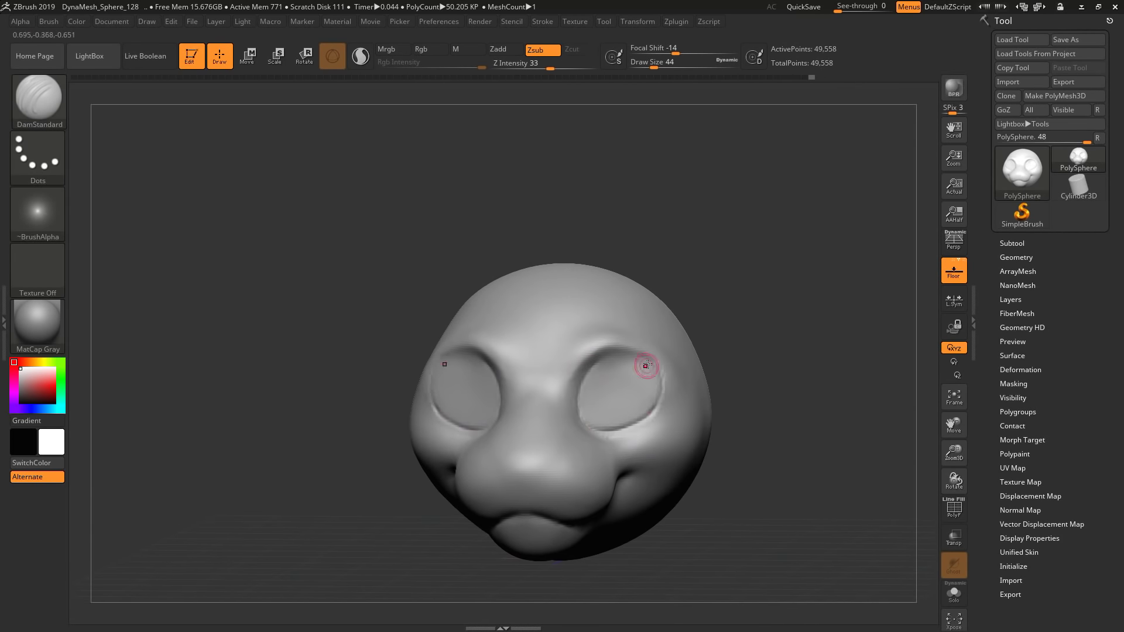
right_drag(602, 374, 483, 472)
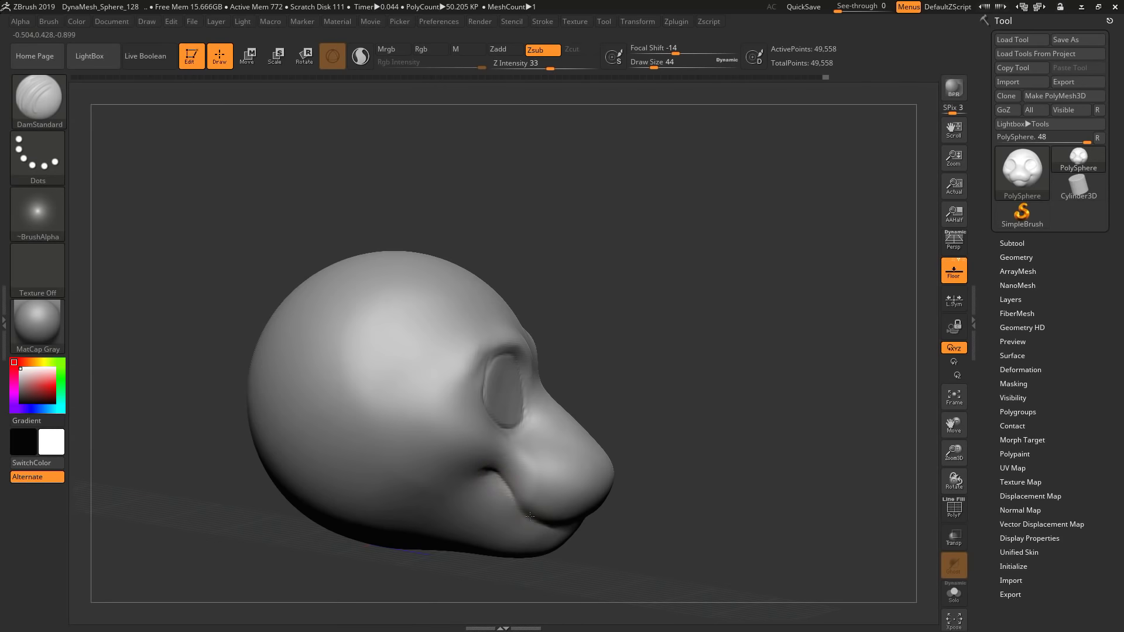
right_drag(530, 517, 587, 585)
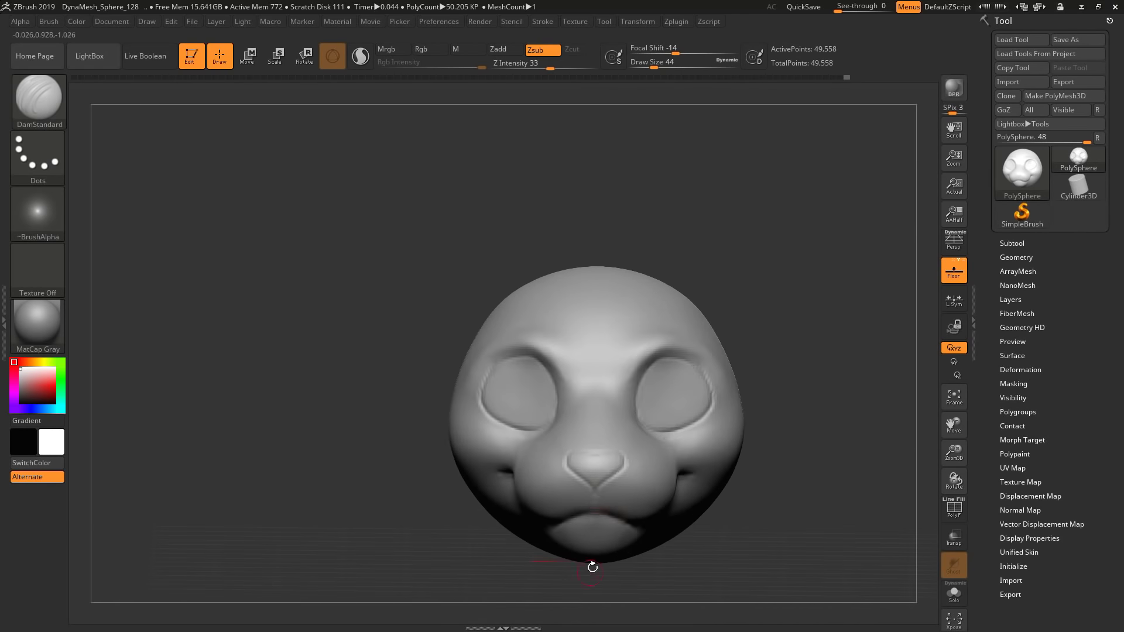
key(alt+Tab)
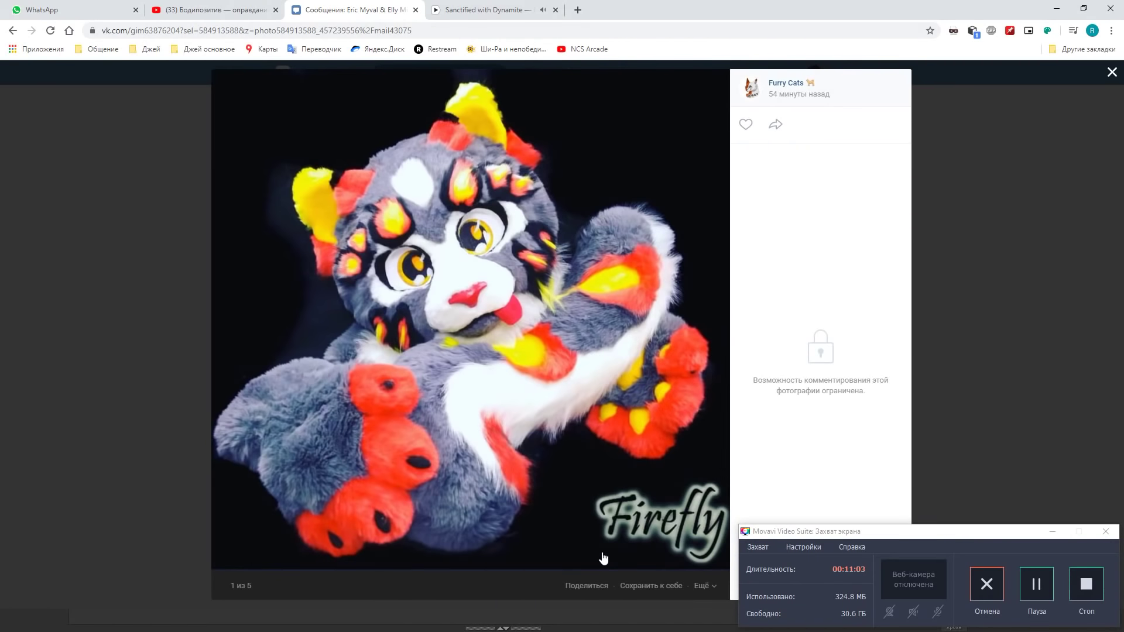
key(Escape)
key(alt+Tab)
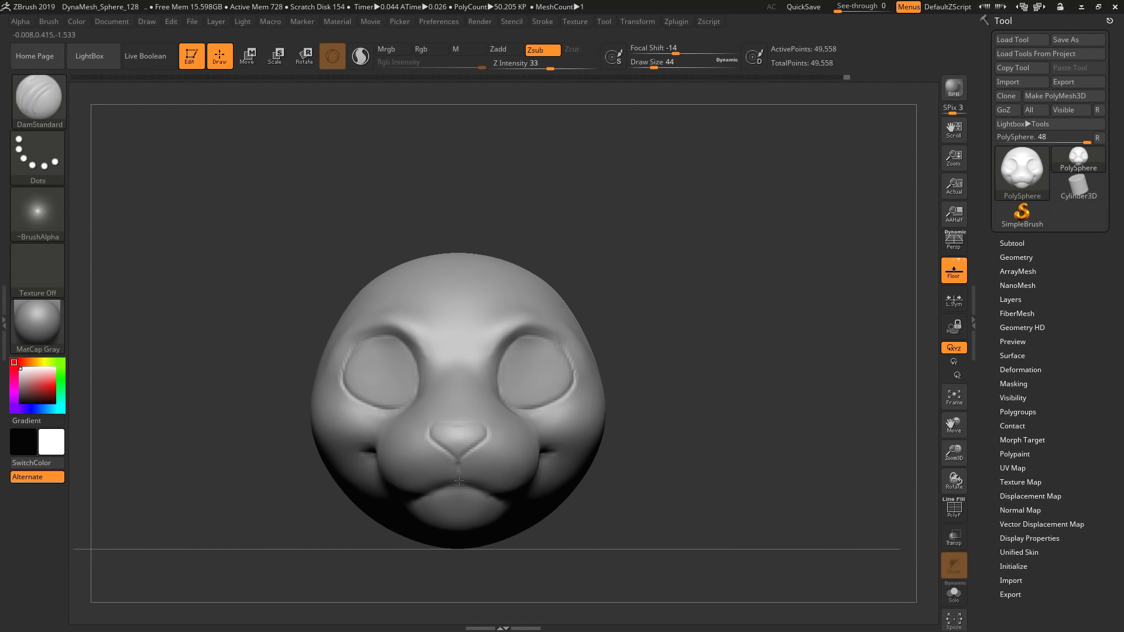
mouse_move(531, 510)
right_down()
mouse_move(404, 443)
mouse_move(728, 439)
mouse_move(414, 401)
mouse_move(397, 483)
mouse_move(648, 464)
mouse_move(444, 469)
mouse_move(585, 474)
mouse_move(441, 514)
mouse_move(562, 509)
mouse_move(344, 503)
right_up()
- Pull the nose and muzzle forward with the Move brush from side views
key(ctrl)
key(b)
key(m)
key(v)
mouse_move(392, 463)
right_down()
mouse_move(402, 456)
mouse_move(375, 474)
mouse_move(433, 497)
mouse_move(392, 512)
mouse_move(449, 580)
right_up()
mouse_move(461, 539)
right_down()
mouse_move(527, 526)
mouse_move(423, 520)
right_up()
right_drag(470, 552, 379, 507)
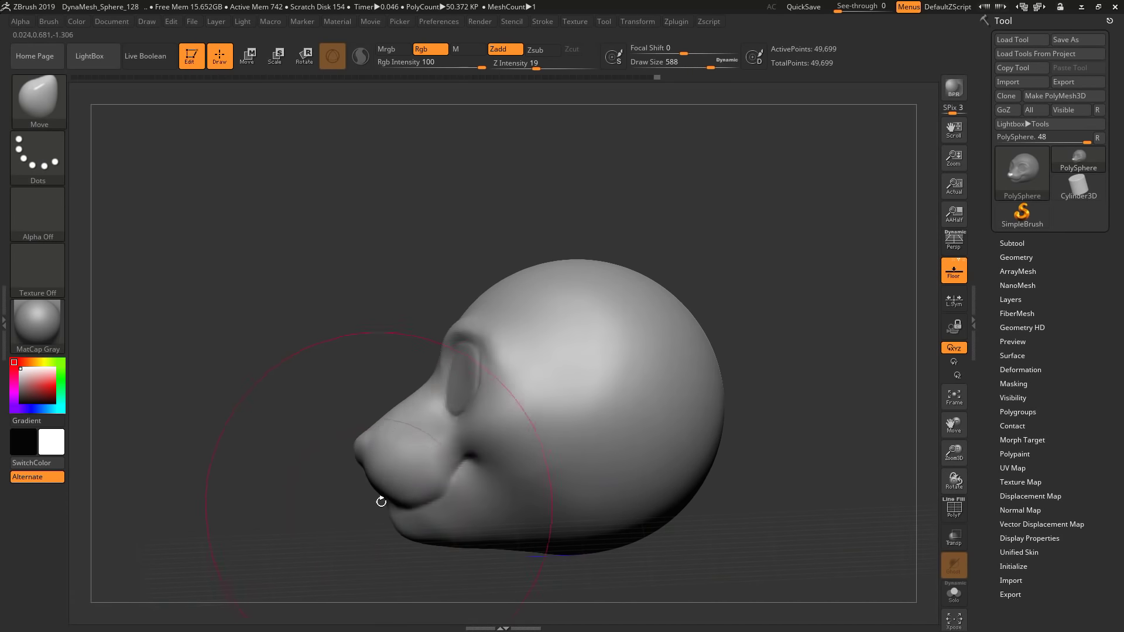
mouse_move(466, 545)
right_down()
mouse_move(526, 562)
mouse_move(444, 574)
mouse_move(527, 579)
mouse_move(495, 579)
right_up()
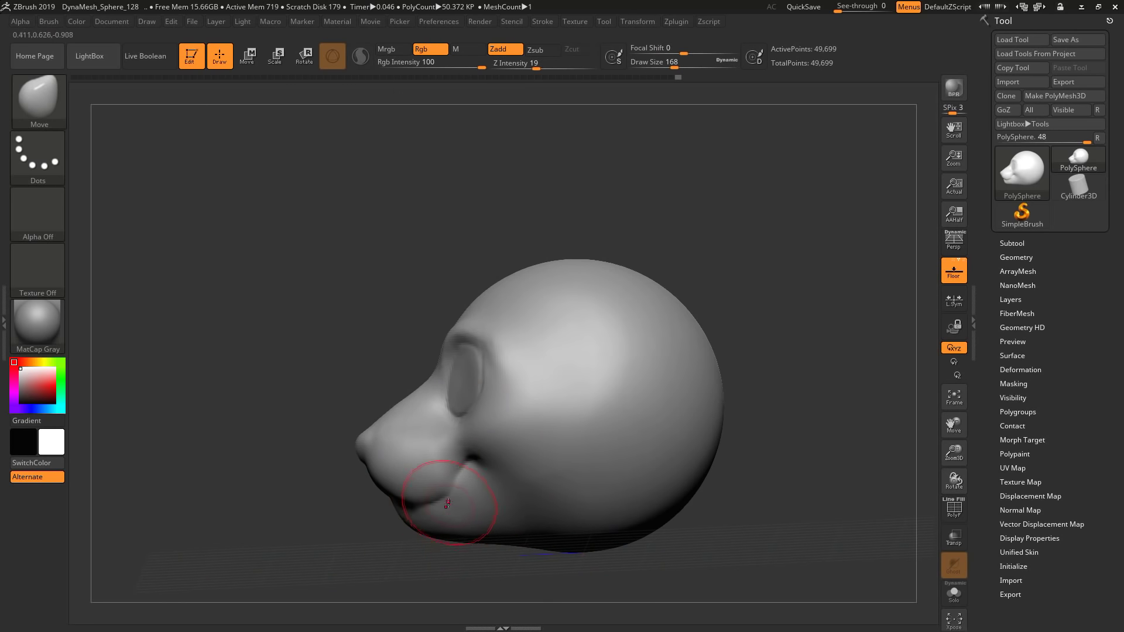
- Shape the chin and lower jaw from the opposite side and front
drag(846, 362, 636, 421)
drag(429, 367, 454, 519)
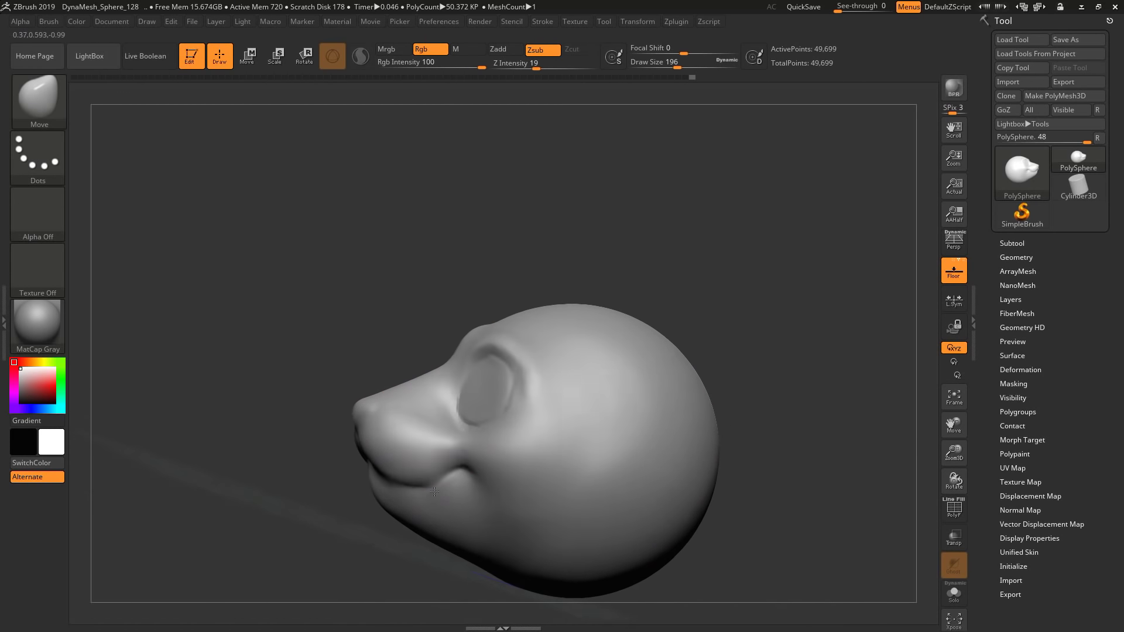
mouse_move(363, 527)
mouse_down()
mouse_move(379, 498)
mouse_move(432, 533)
mouse_up()
mouse_move(489, 558)
mouse_down()
mouse_move(585, 422)
mouse_move(736, 328)
mouse_up()
mouse_move(583, 446)
mouse_down()
mouse_move(702, 426)
mouse_move(462, 412)
mouse_move(437, 453)
mouse_move(509, 518)
mouse_move(515, 469)
mouse_up()
- Remesh the head to 193,534 points and carve a thin DamStandard groove from nose to mouth
key(b)
key(c)
key(b)
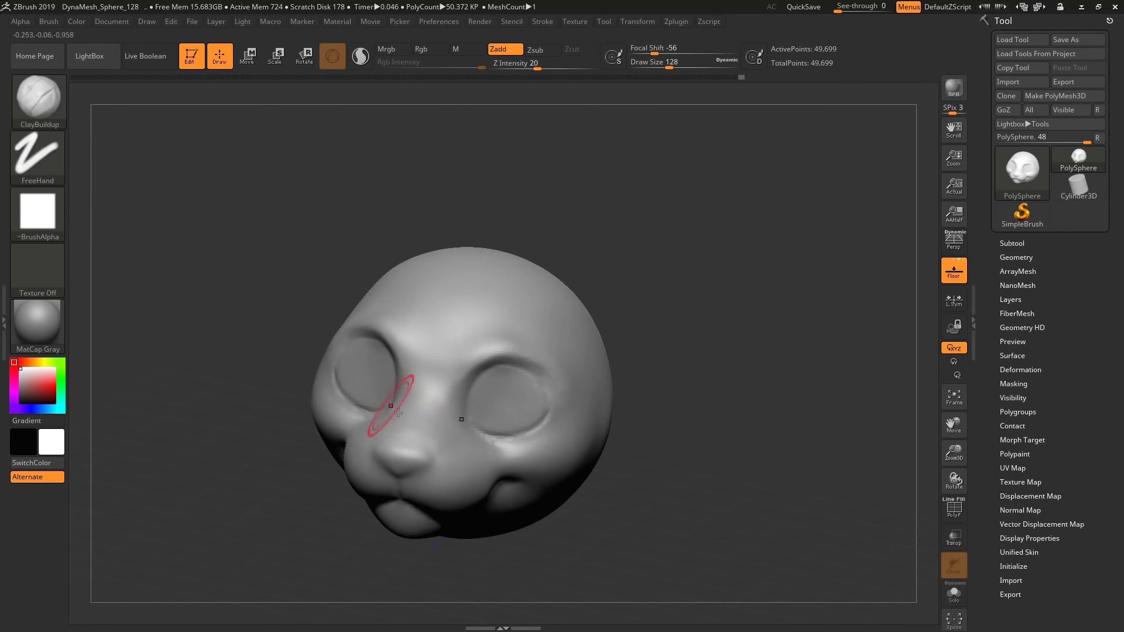
mouse_move(394, 425)
right_down()
mouse_move(398, 401)
mouse_move(390, 421)
mouse_move(531, 475)
right_up()
key(b)
key(d)
key(s)
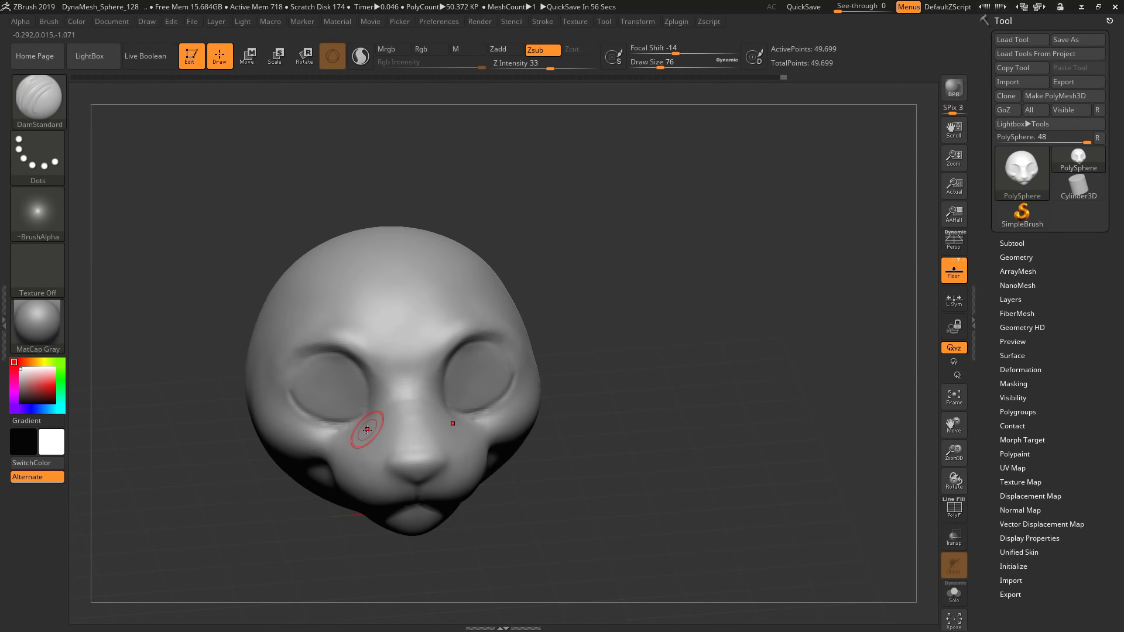
mouse_move(367, 428)
right_down()
mouse_move(431, 434)
mouse_move(471, 531)
mouse_move(417, 448)
mouse_move(497, 421)
mouse_move(476, 491)
mouse_move(498, 511)
right_up()
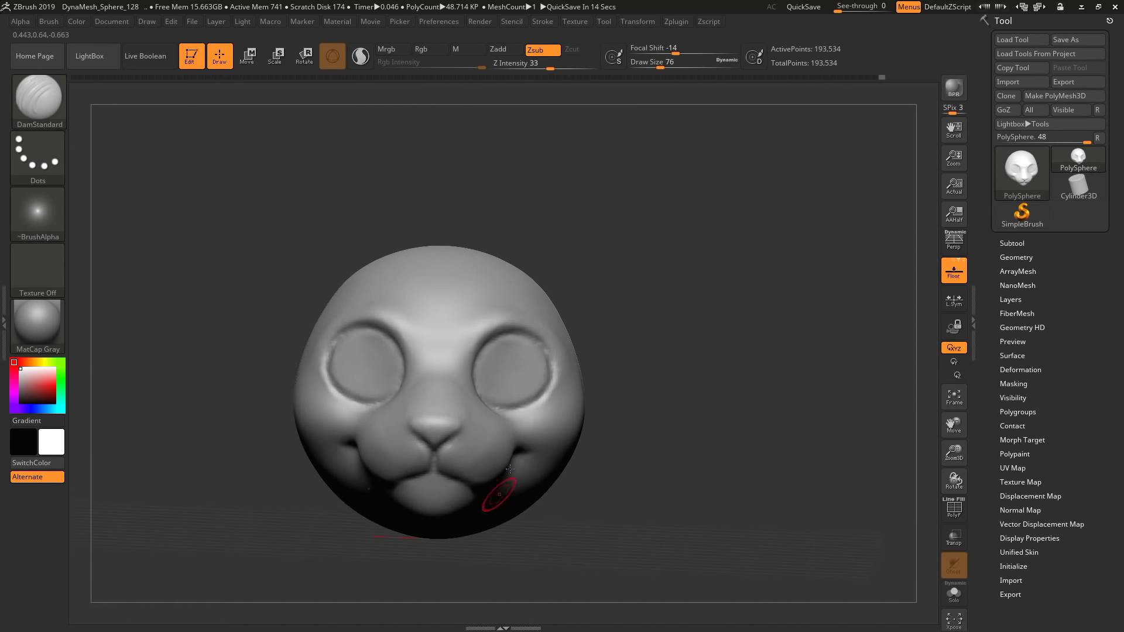
mouse_move(438, 462)
right_down()
mouse_move(469, 483)
mouse_move(782, 260)
mouse_move(940, 420)
right_up()
key(b)
key(m)
key(v)
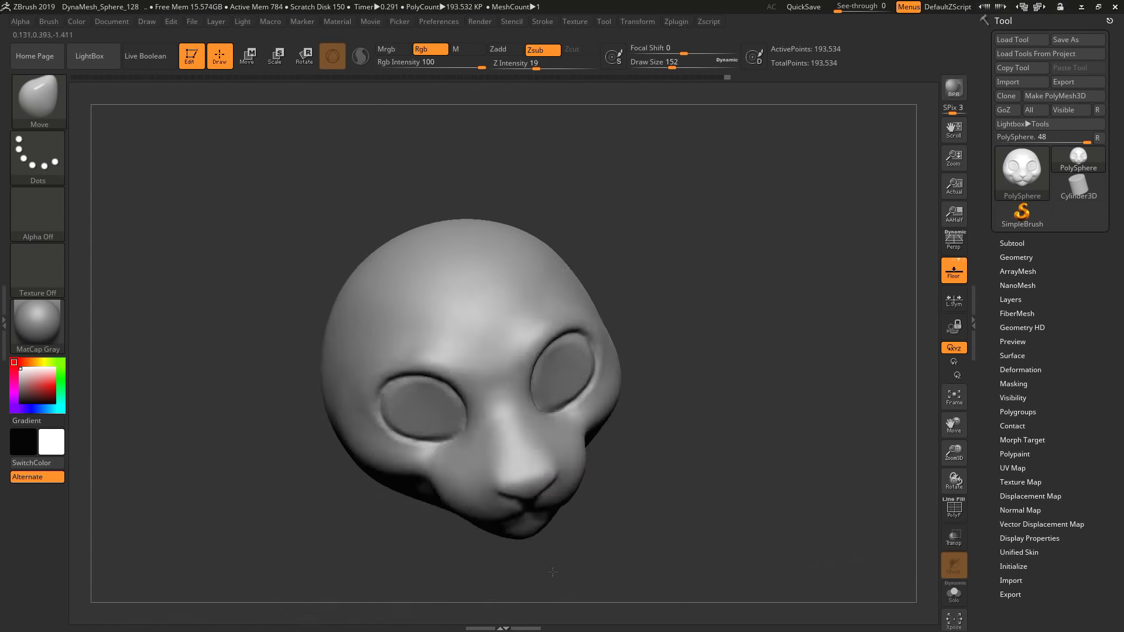
- Fit the head to the view and hide the floor grid
key(f)
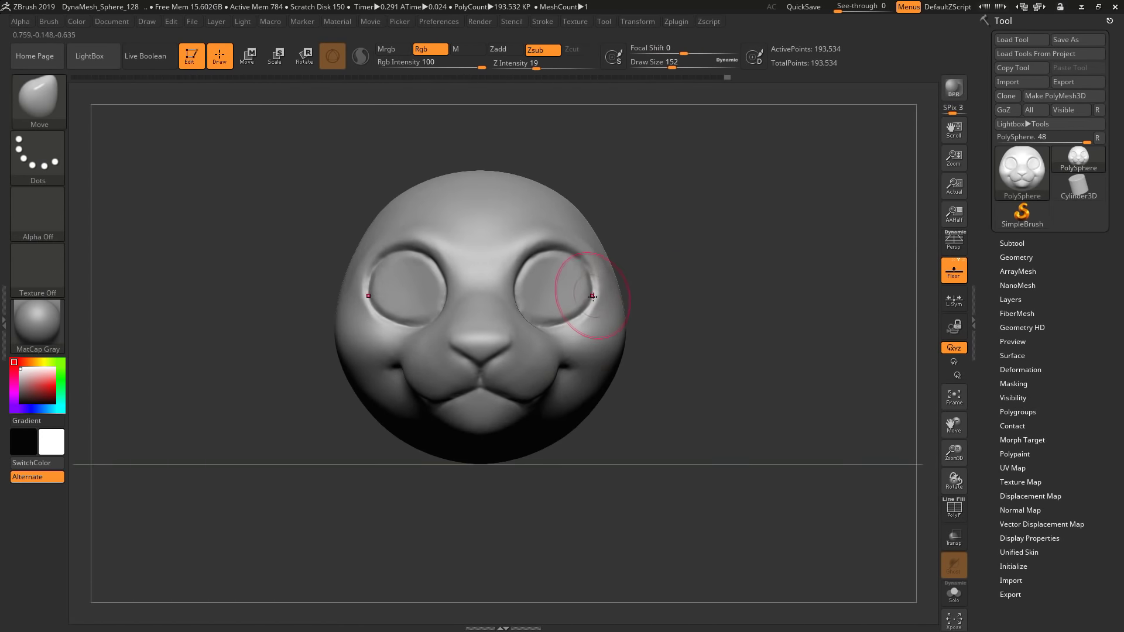
right_drag(592, 257, 510, 458)
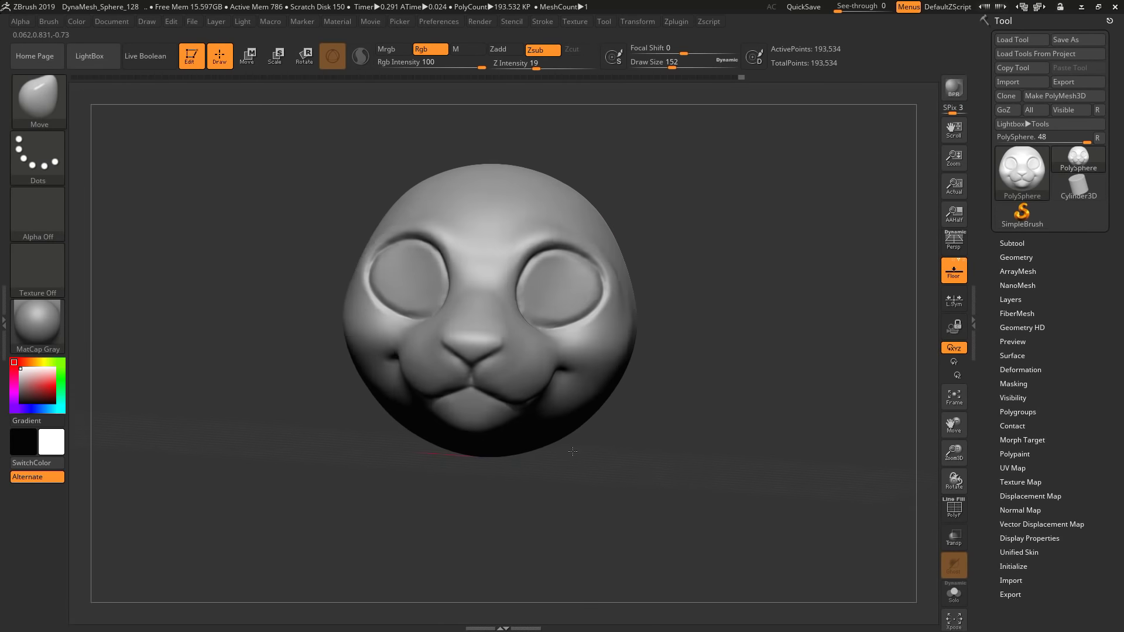
mouse_move(388, 363)
right_down()
mouse_move(423, 413)
mouse_move(538, 450)
right_up()
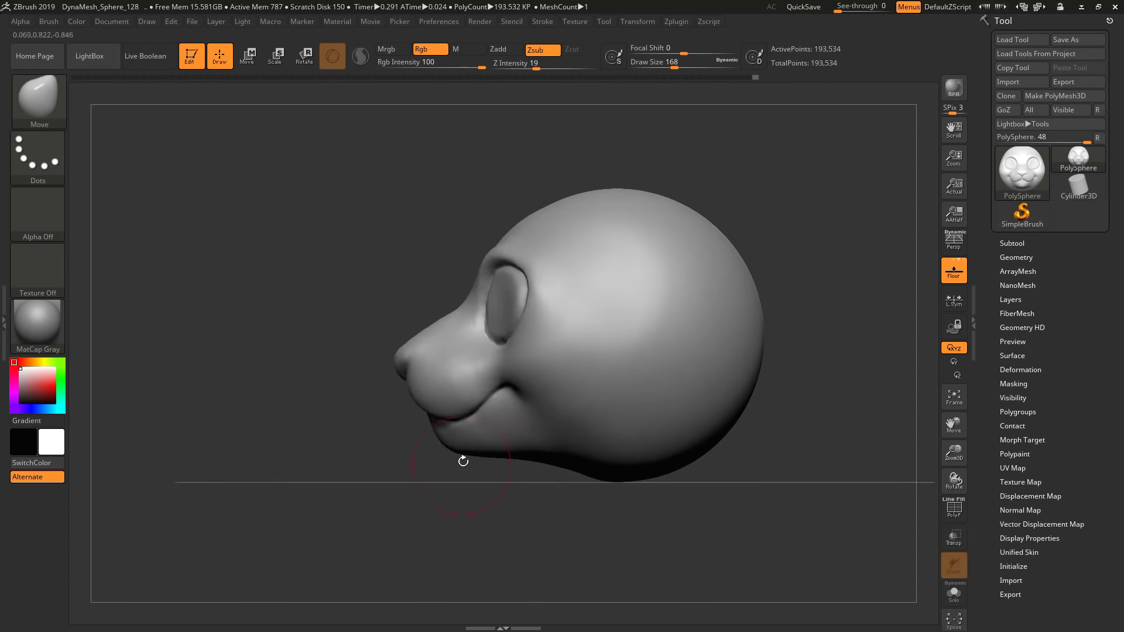
click(953, 270)
right_drag(768, 415, 591, 471)
- Deepen the mouth-corner creases with DamStandard and adjust the cheeks with Move
key(b)
key(d)
key(s)
mouse_move(474, 394)
right_down()
mouse_move(498, 344)
mouse_move(702, 362)
mouse_move(413, 451)
mouse_move(492, 451)
mouse_move(572, 428)
right_up()
key(b)
key(m)
key(v)
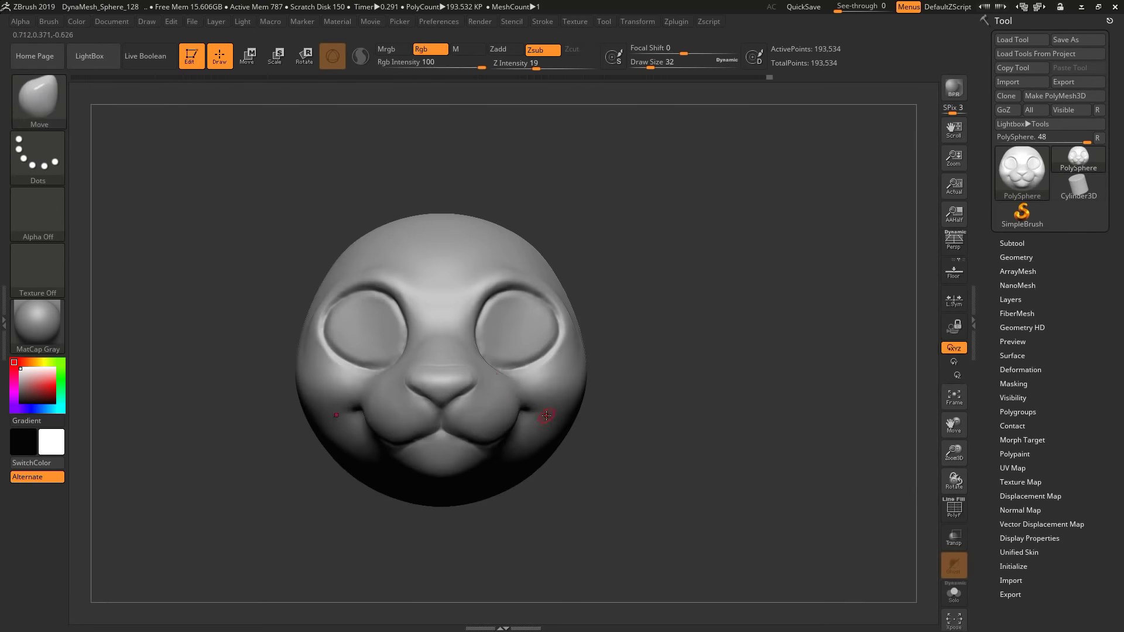
right_drag(546, 381, 577, 426)
- Build up the cheek behind the muzzle and smooth ridges off the lower jaw
key(b)
key(c)
key(b)
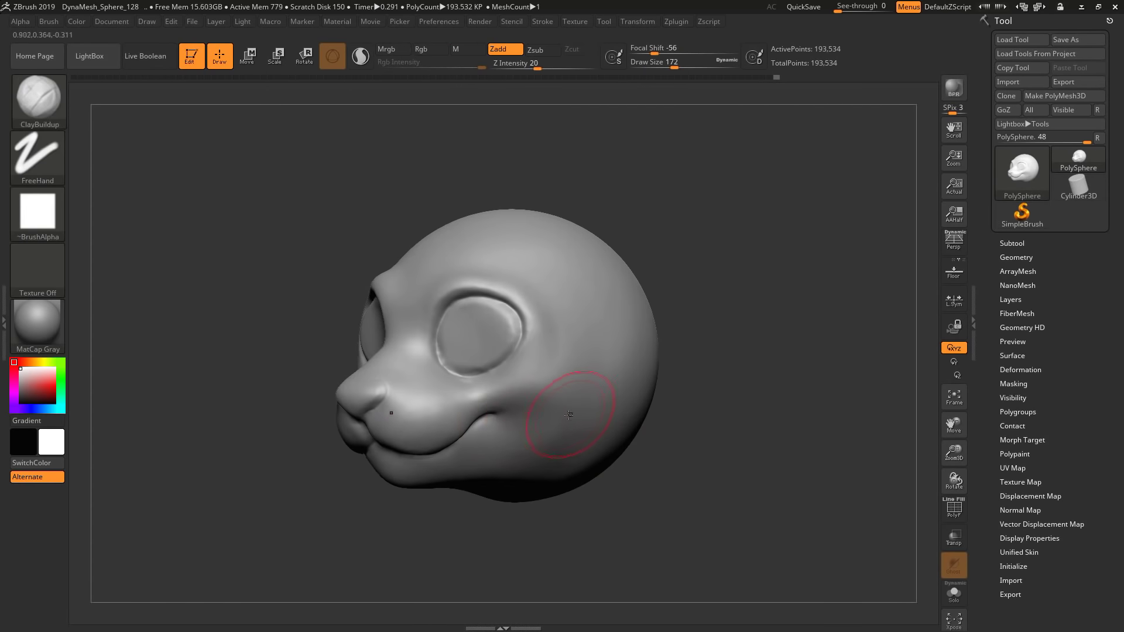
shift+drag(596, 461, 588, 416)
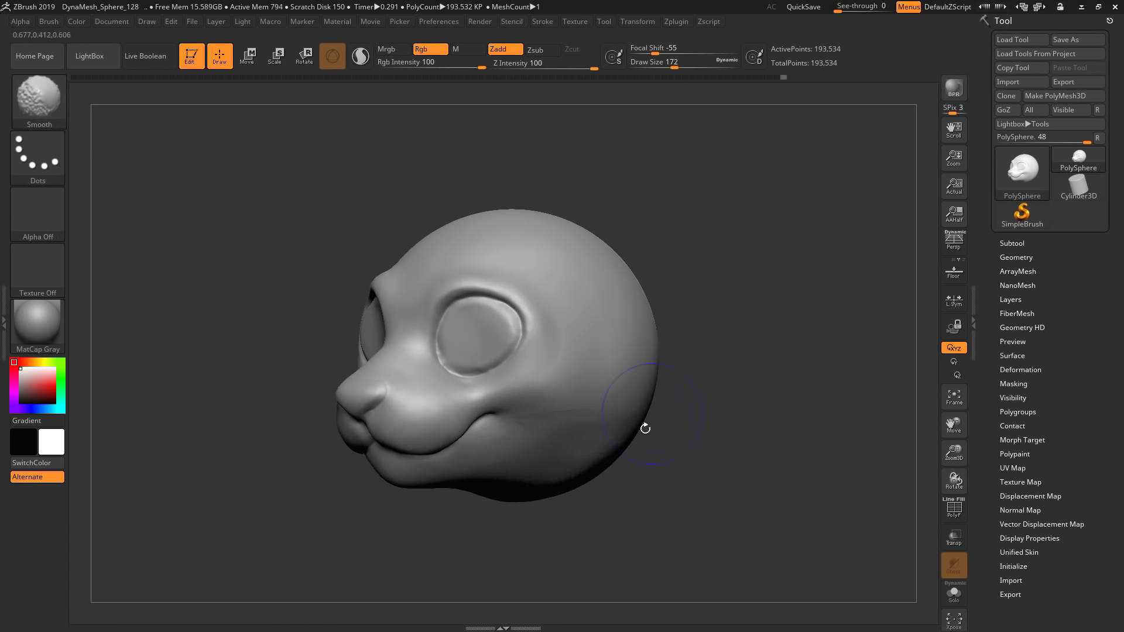
mouse_move(645, 428)
mouse_down()
mouse_move(614, 482)
mouse_move(553, 488)
mouse_up()
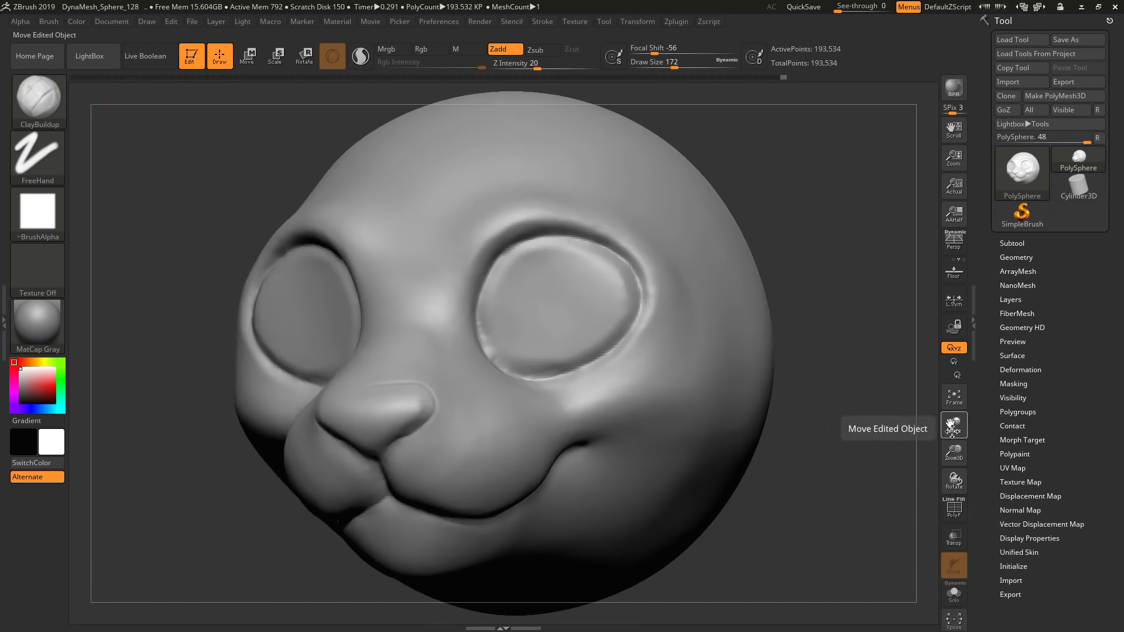
click(954, 398)
key(b)
click(382, 340)
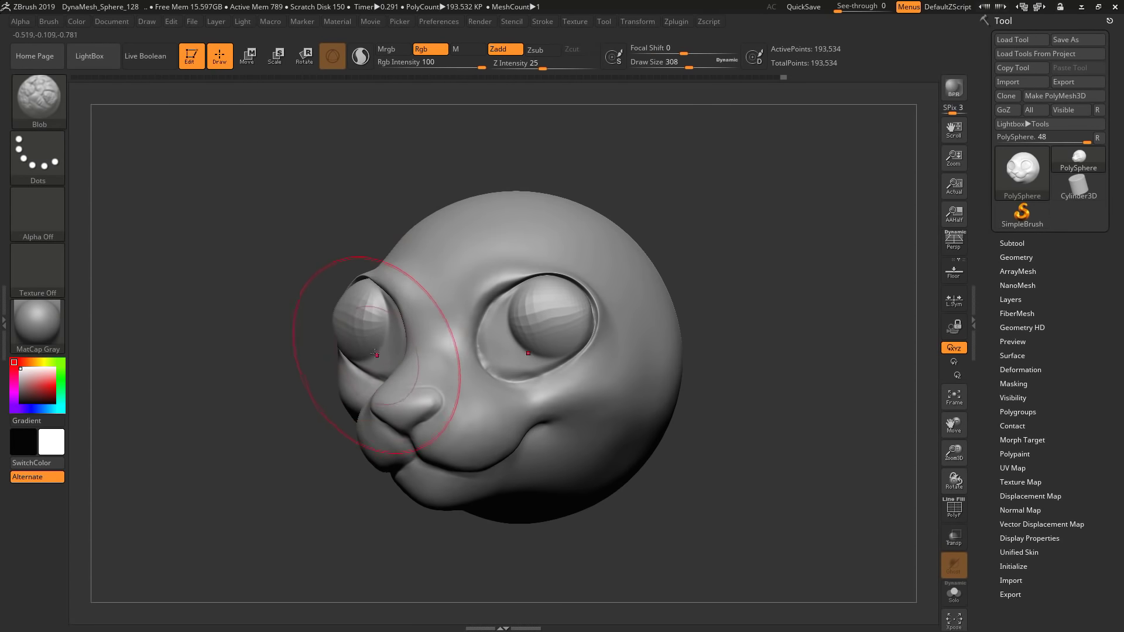
right_drag(543, 328, 518, 452)
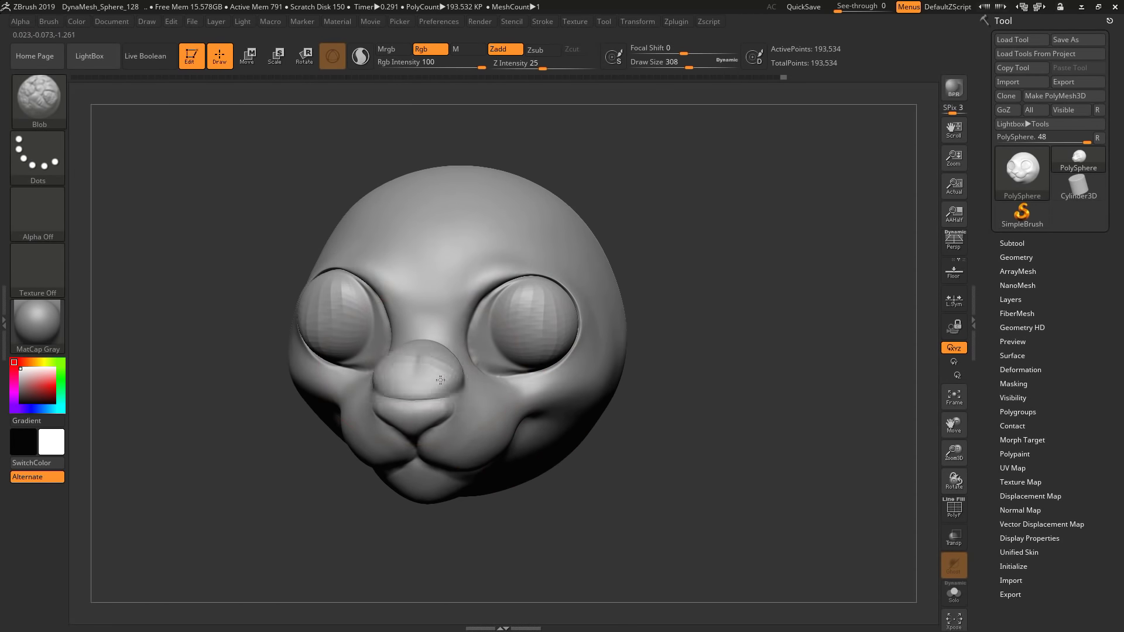
drag(595, 298, 583, 513)
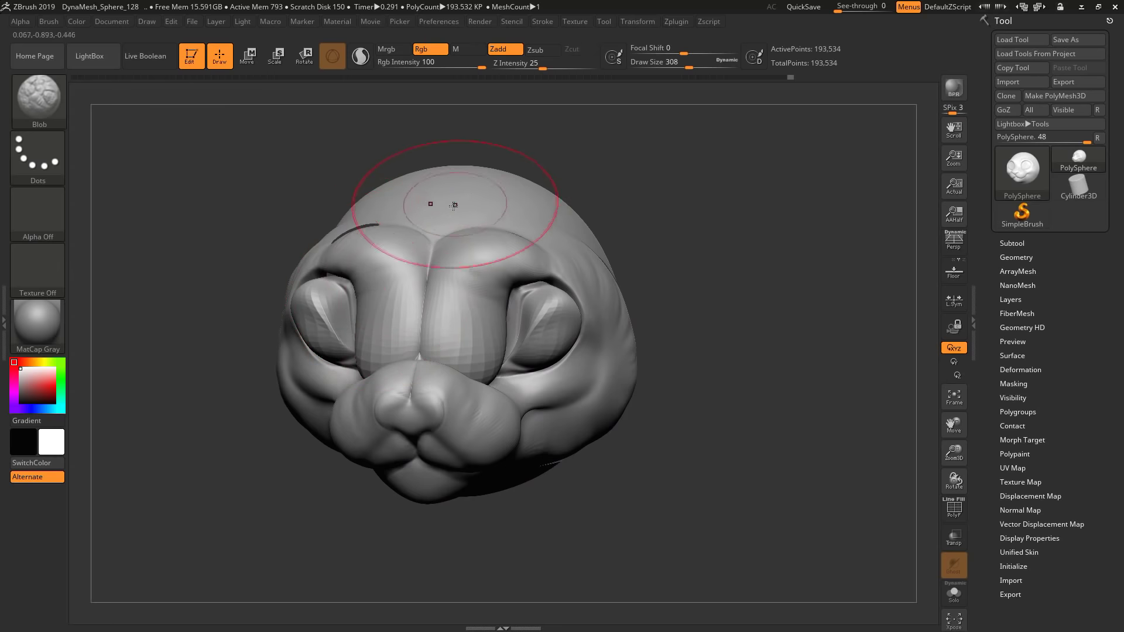
drag(454, 205, 445, 193)
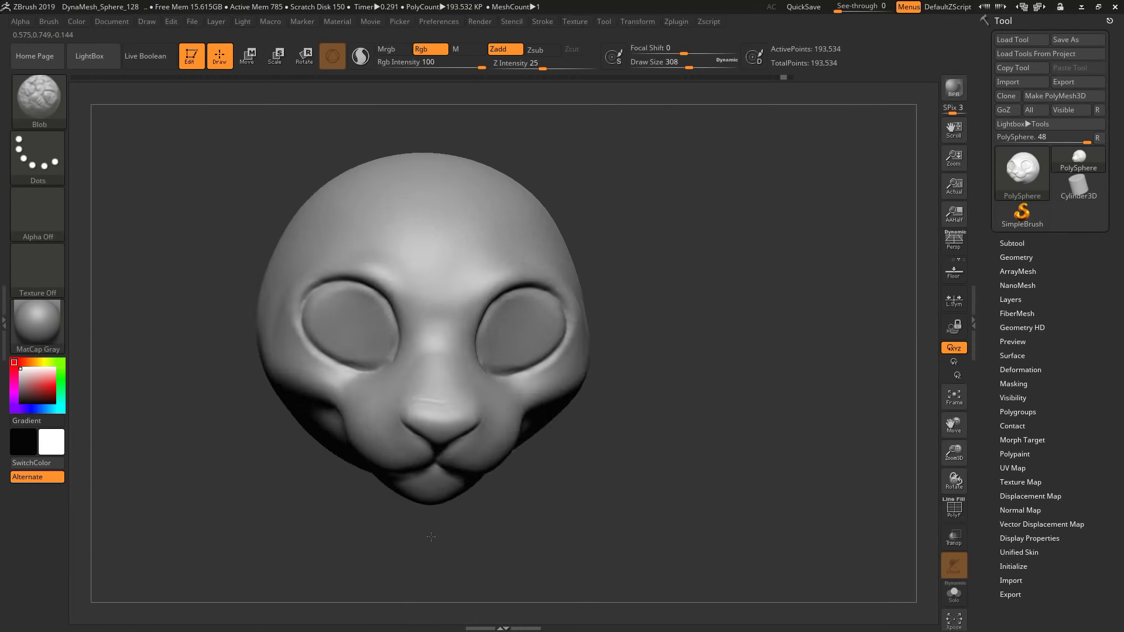
key(b)
key(m)
key(v)
mouse_move(362, 390)
mouse_down()
mouse_move(735, 397)
mouse_move(433, 345)
mouse_move(436, 430)
mouse_move(732, 352)
mouse_up()
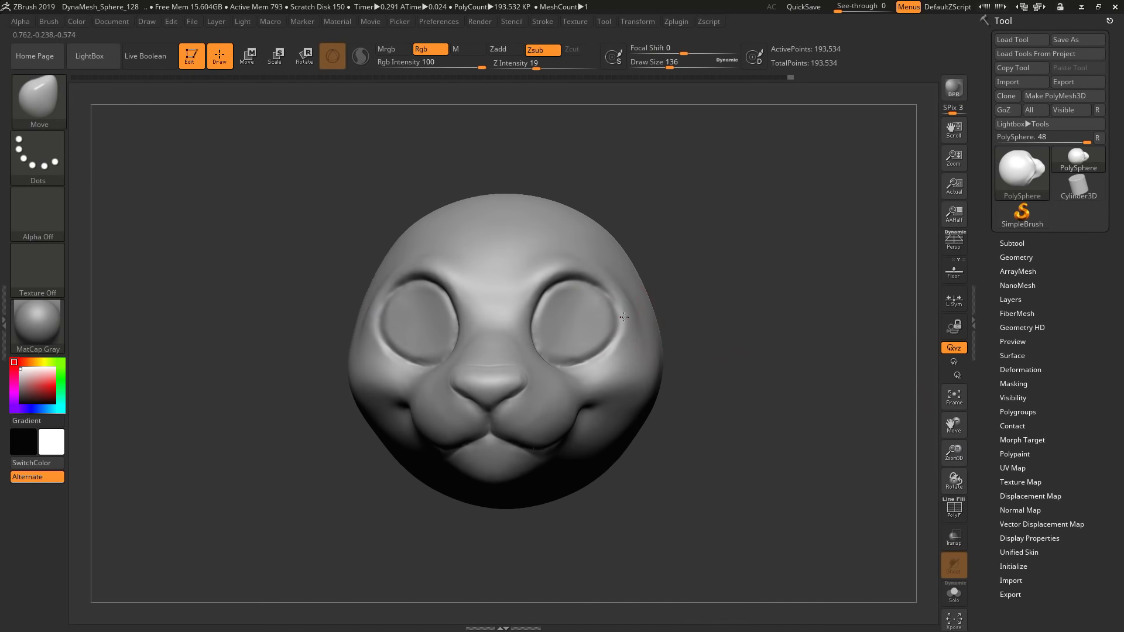
- Check the head from both sides and browse the fursuit reference photos in Chrome
drag(664, 466, 650, 461)
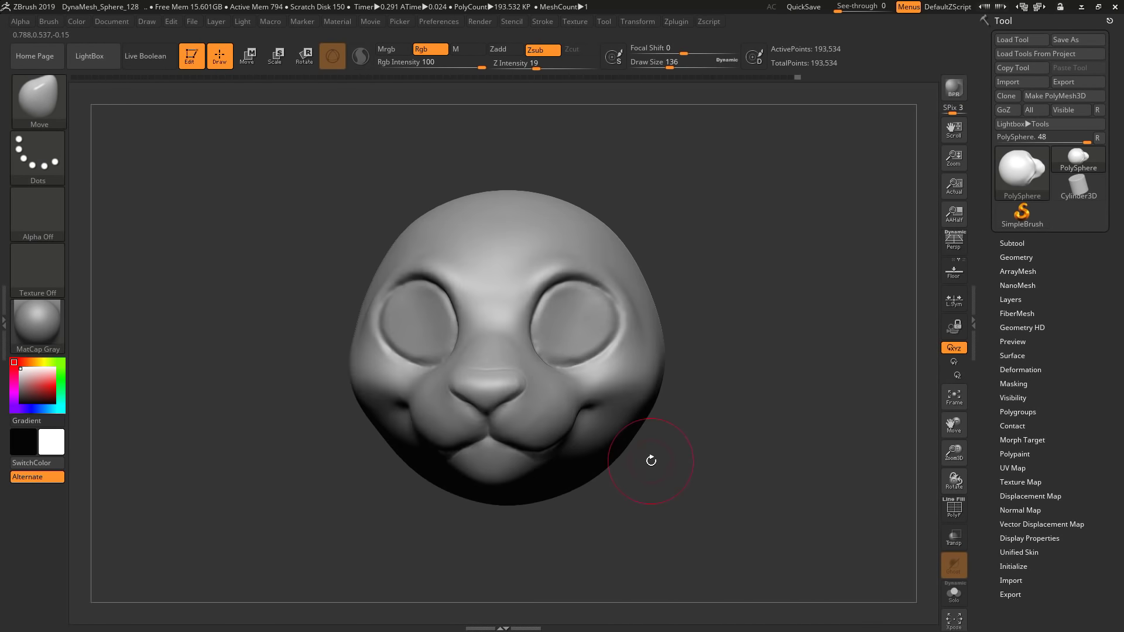
mouse_move(651, 461)
mouse_down()
mouse_move(794, 323)
mouse_move(805, 407)
mouse_move(810, 391)
mouse_move(689, 474)
mouse_move(757, 450)
mouse_up()
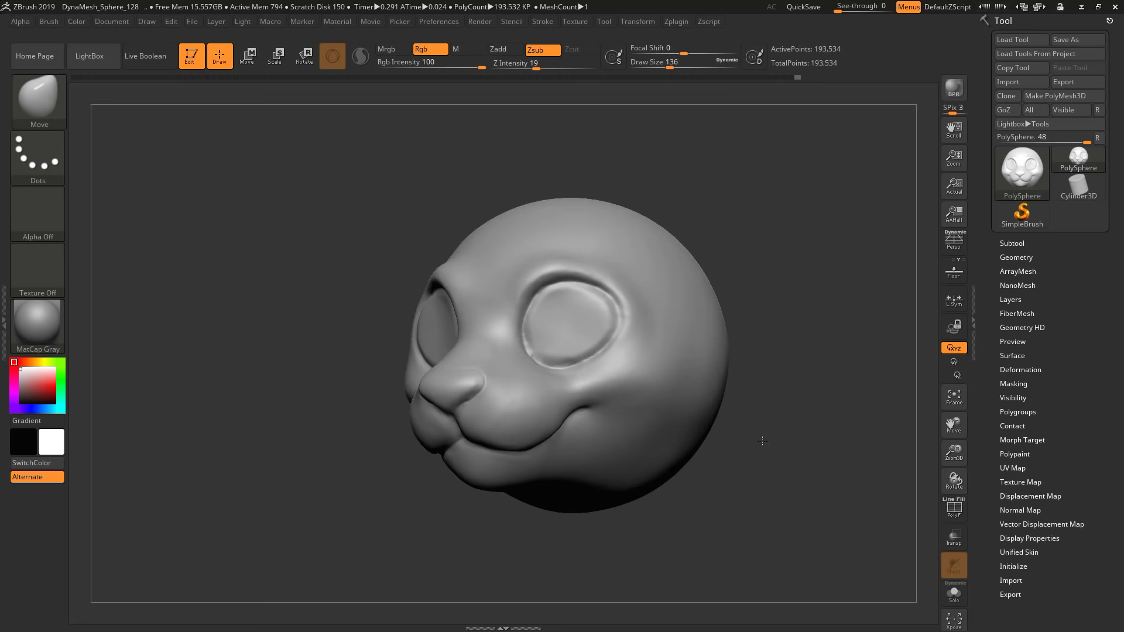
key(alt+Tab)
key(alt+Tab)
key(Left)
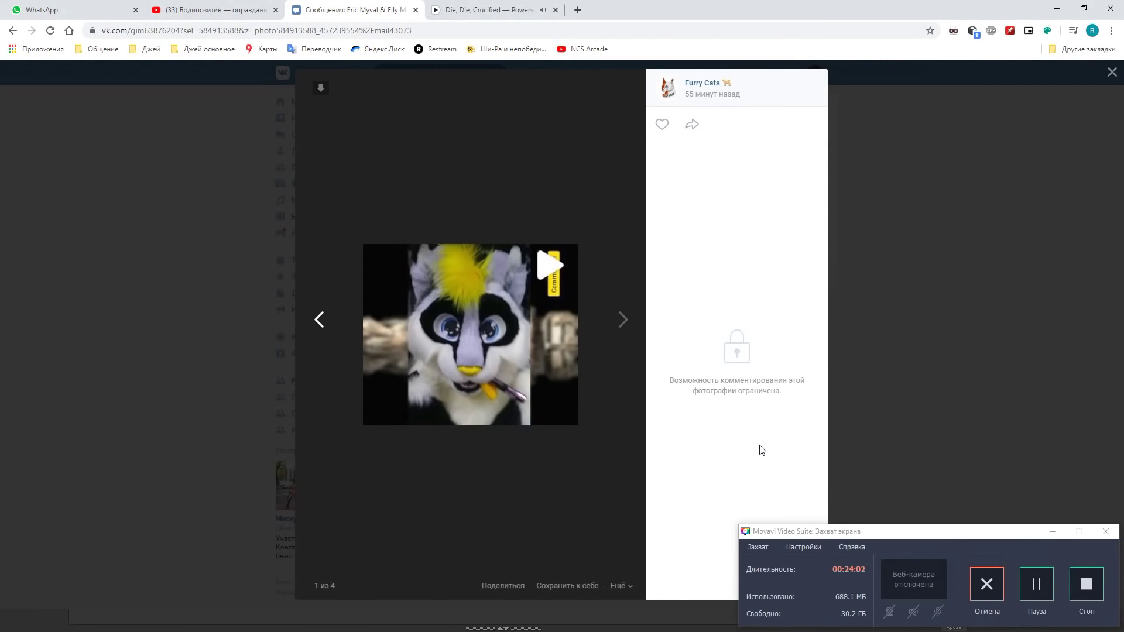
key(alt+Tab)
- Mask the front of the cat head, leaving the back of the skull unmasked
drag(496, 498, 940, 525)
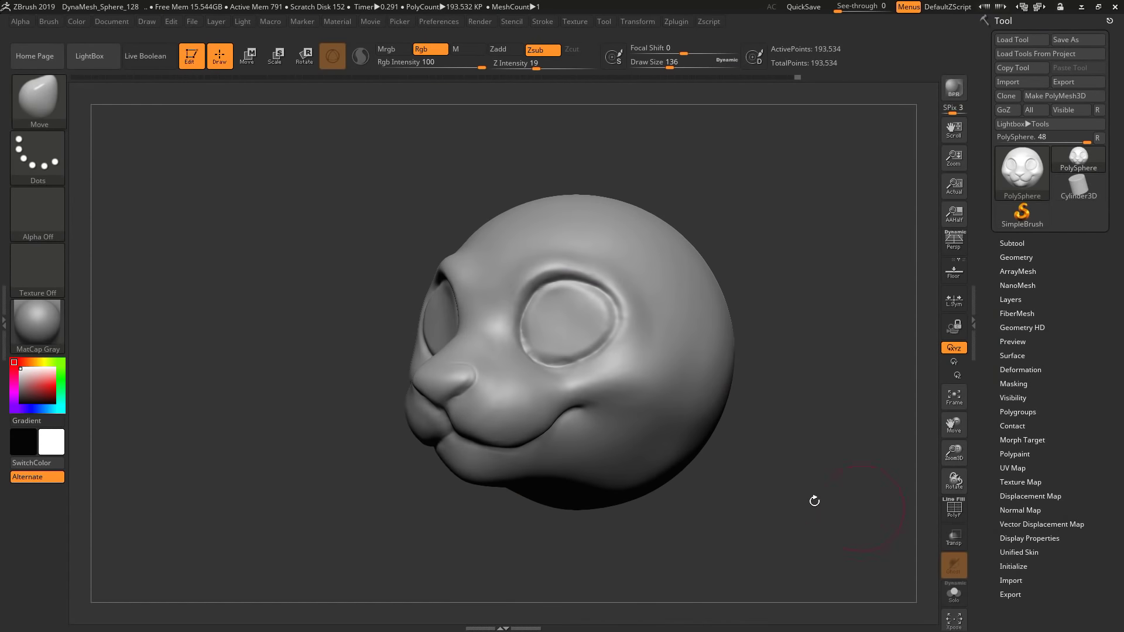
drag(576, 497, 555, 575)
key(b)
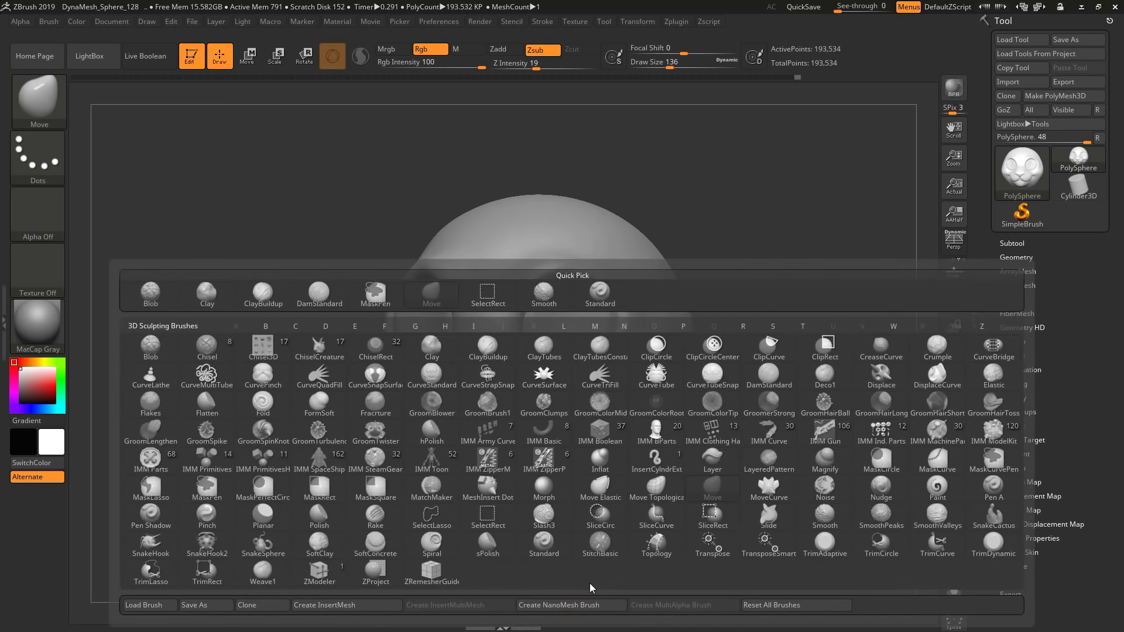
mouse_move(590, 313)
right_down()
mouse_move(628, 447)
mouse_move(565, 351)
mouse_move(615, 217)
right_up()
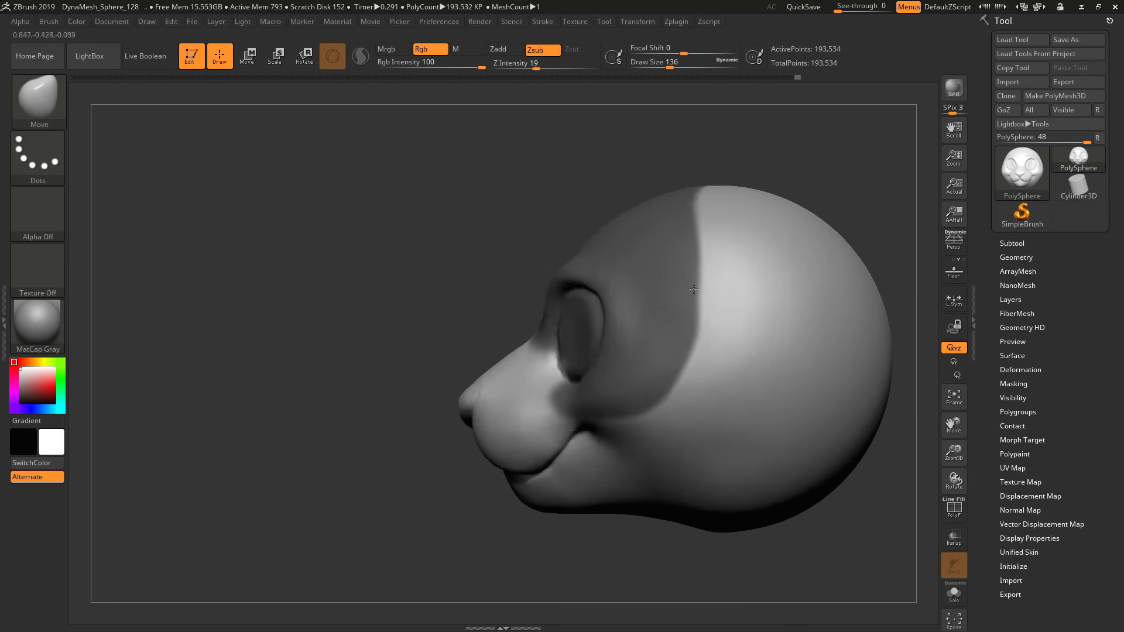
- Mask the head while inspecting brow and lips, then clear the mask from the eyes
right_drag(540, 298, 735, 168)
right_drag(720, 218, 684, 347)
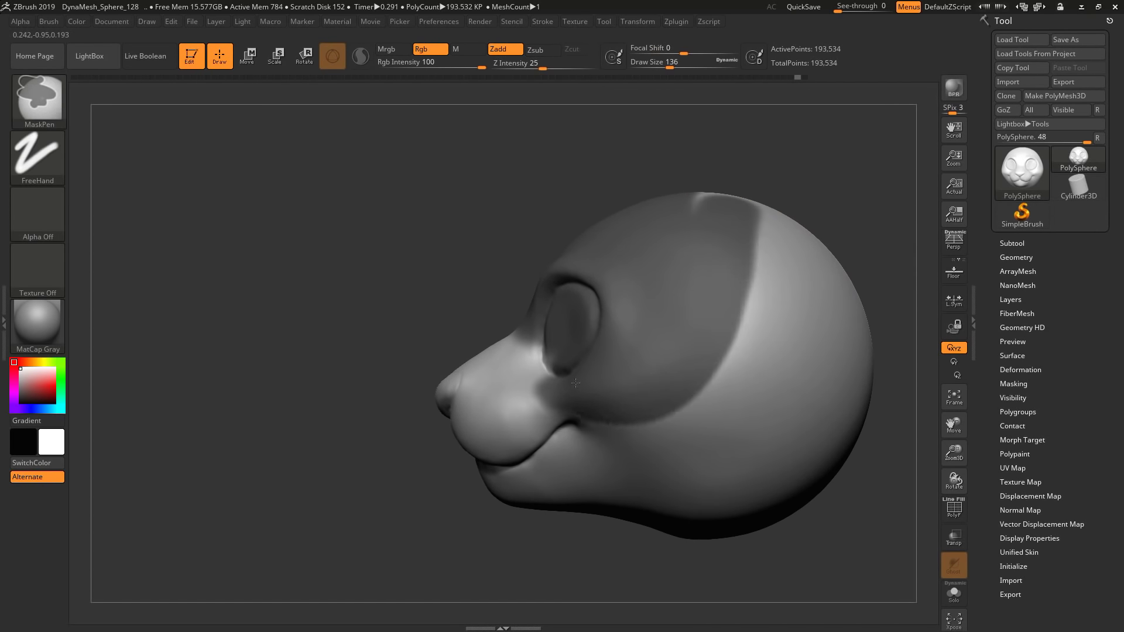
mouse_move(471, 419)
right_down()
mouse_move(510, 418)
mouse_move(443, 386)
mouse_move(480, 398)
right_up()
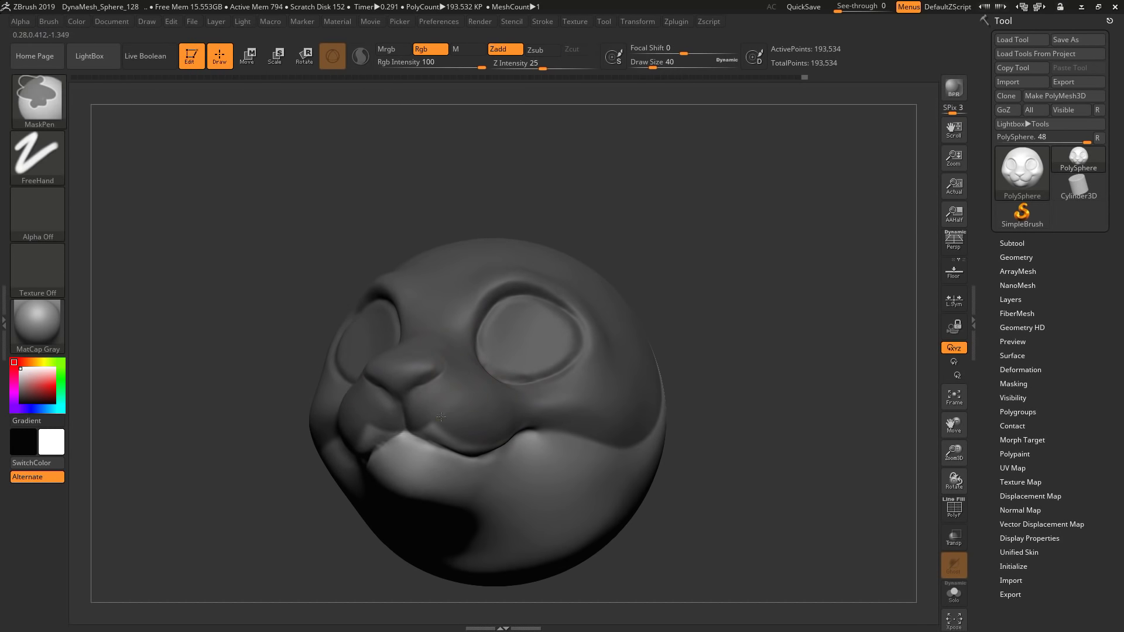
right_drag(610, 440, 757, 354)
mouse_move(502, 383)
right_down()
mouse_move(526, 363)
mouse_move(489, 334)
right_up()
mouse_move(403, 398)
right_down()
mouse_move(444, 374)
mouse_move(527, 362)
right_up()
mouse_move(954, 456)
mouse_down()
mouse_move(962, 443)
mouse_move(962, 468)
mouse_up()
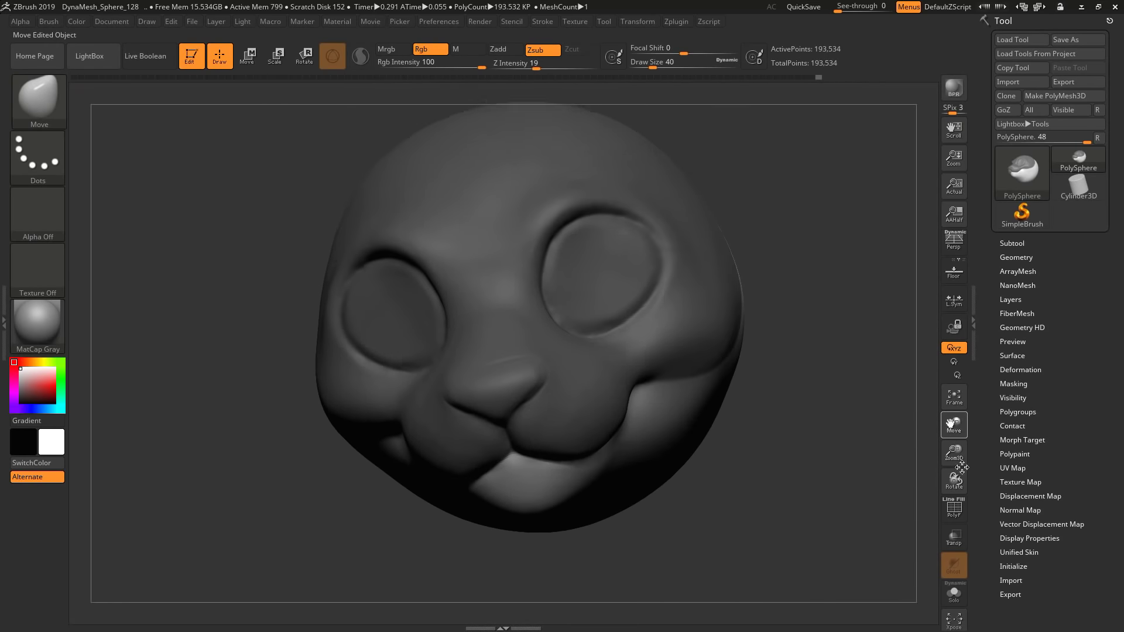
shift+right_drag(526, 363, 651, 298)
ctrl+click(650, 298)
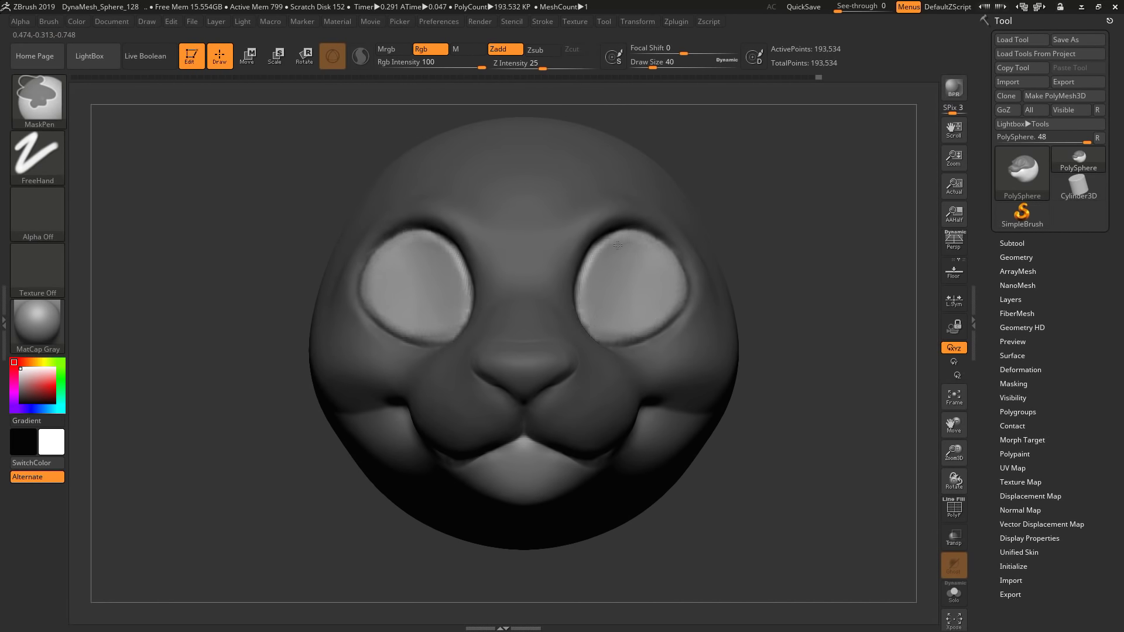
- Add round unmasked spots on the forehead and top of the head
ctrl+right_drag(631, 241, 536, 185)
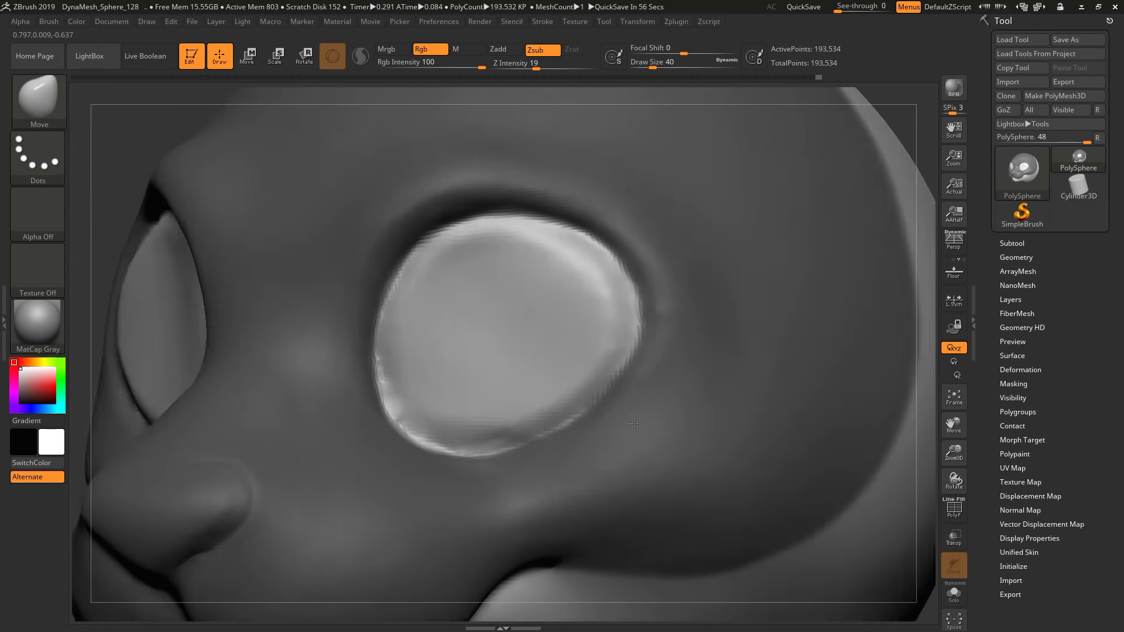
mouse_move(325, 341)
right_down()
mouse_move(639, 409)
mouse_move(702, 381)
mouse_move(847, 364)
mouse_move(595, 245)
right_up()
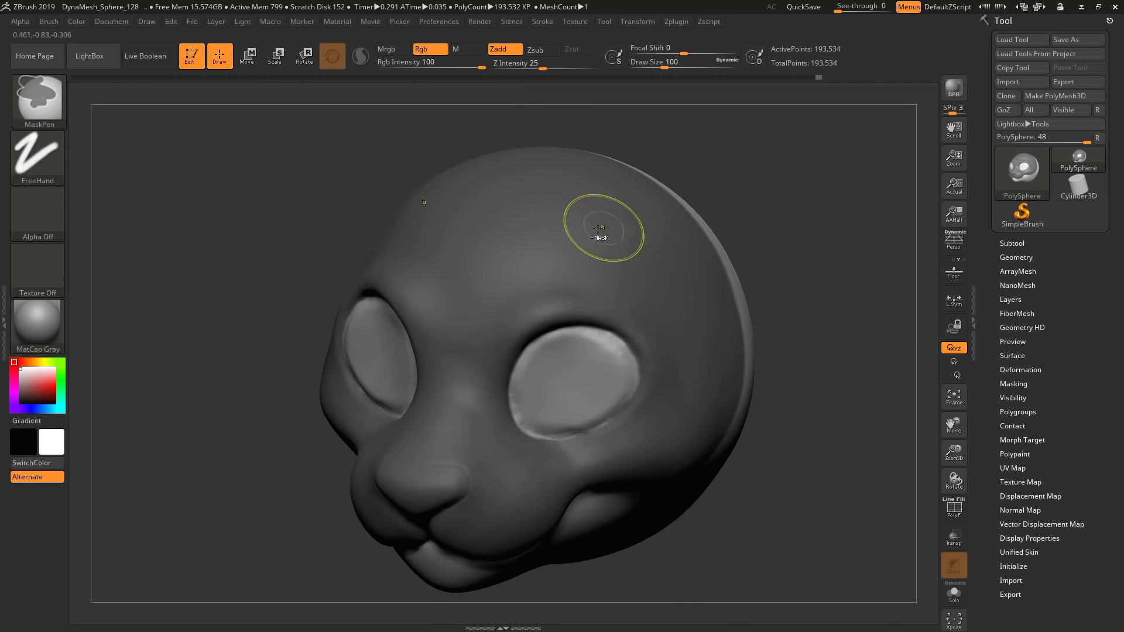
alt+click(554, 234)
right_drag(703, 349, 683, 175)
ctrl+alt+click(683, 179)
ctrl+alt+click(727, 257)
mouse_move(727, 258)
right_down()
mouse_move(499, 287)
mouse_move(550, 552)
right_up()
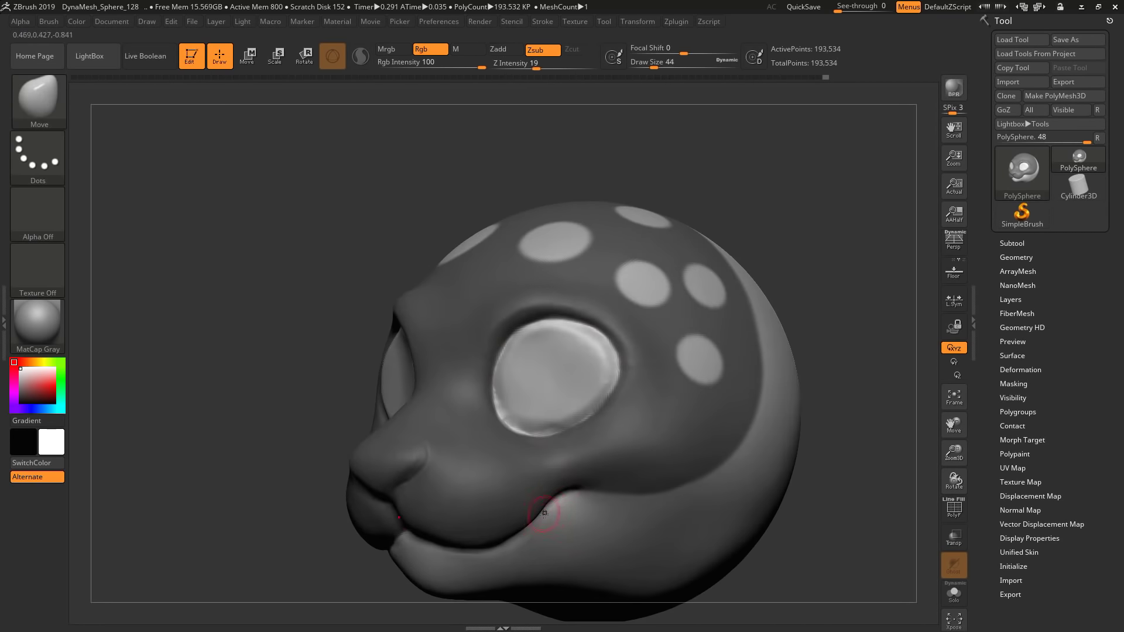
key(ctrl)
mouse_move(481, 441)
right_down()
mouse_move(696, 422)
mouse_move(778, 440)
mouse_move(519, 507)
right_up()
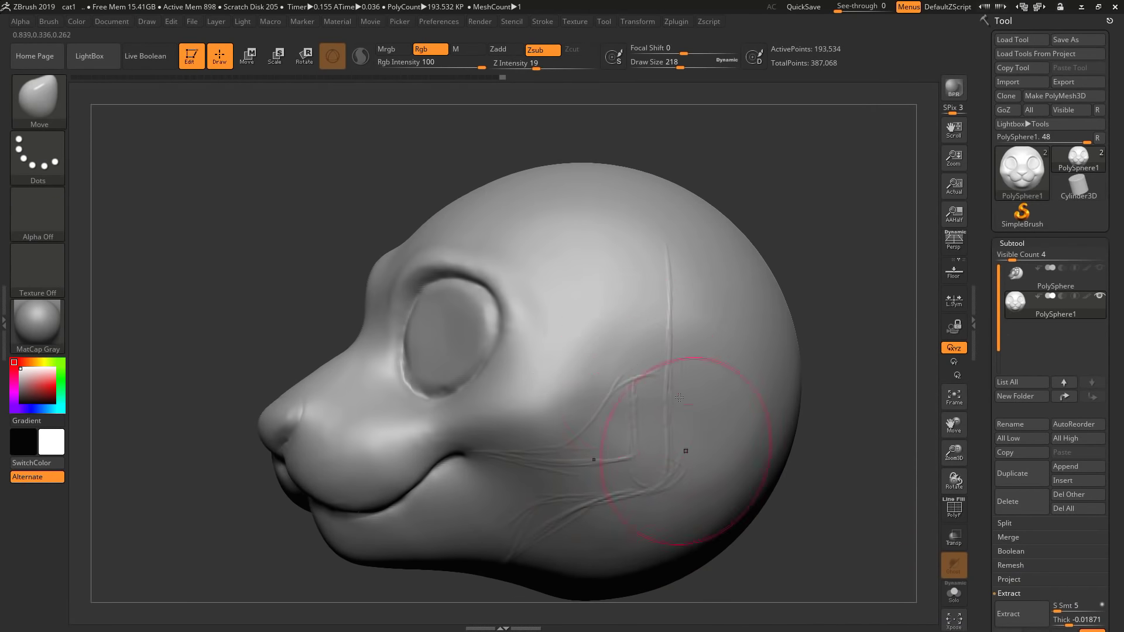
- Smooth the cheek creases with a smaller brush, then select the PolySphere1 subtool
mouse_move(636, 435)
right_down()
mouse_move(652, 470)
mouse_move(609, 420)
right_up()
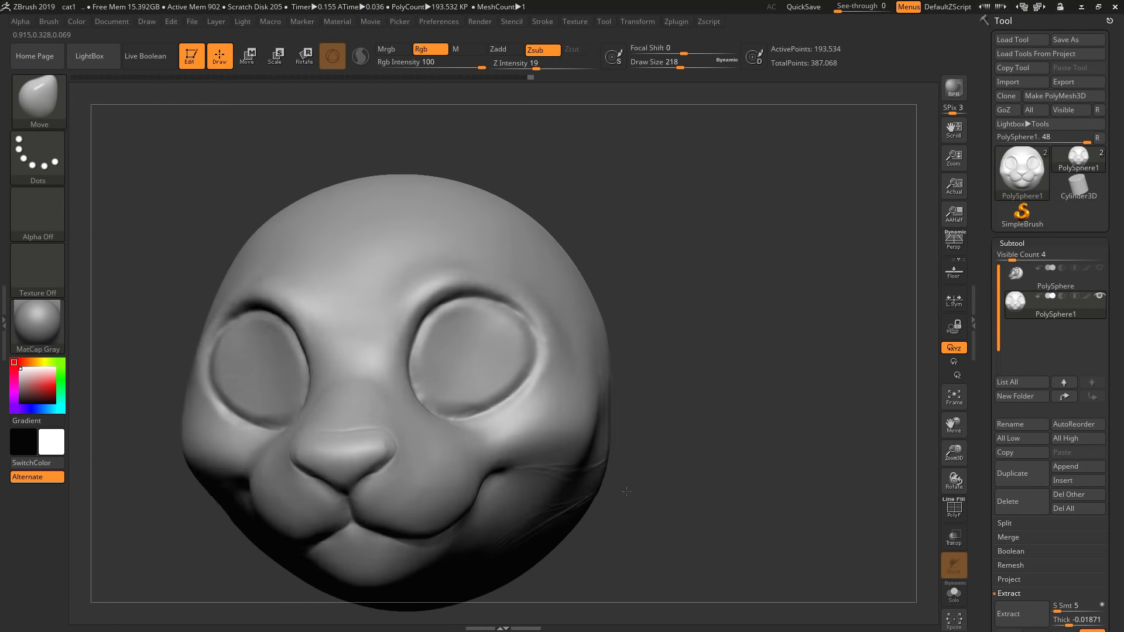
right_drag(612, 462, 505, 494)
key(bracketleft)
key(bracketleft)
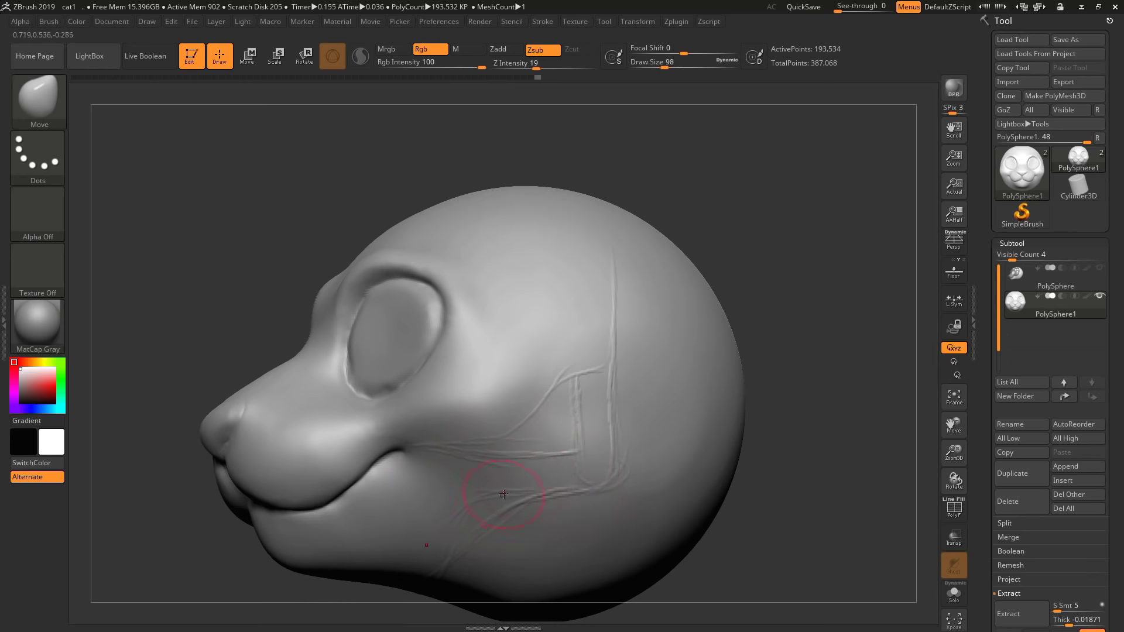
mouse_move(402, 595)
right_down()
mouse_move(590, 359)
mouse_move(584, 277)
mouse_move(768, 471)
right_up()
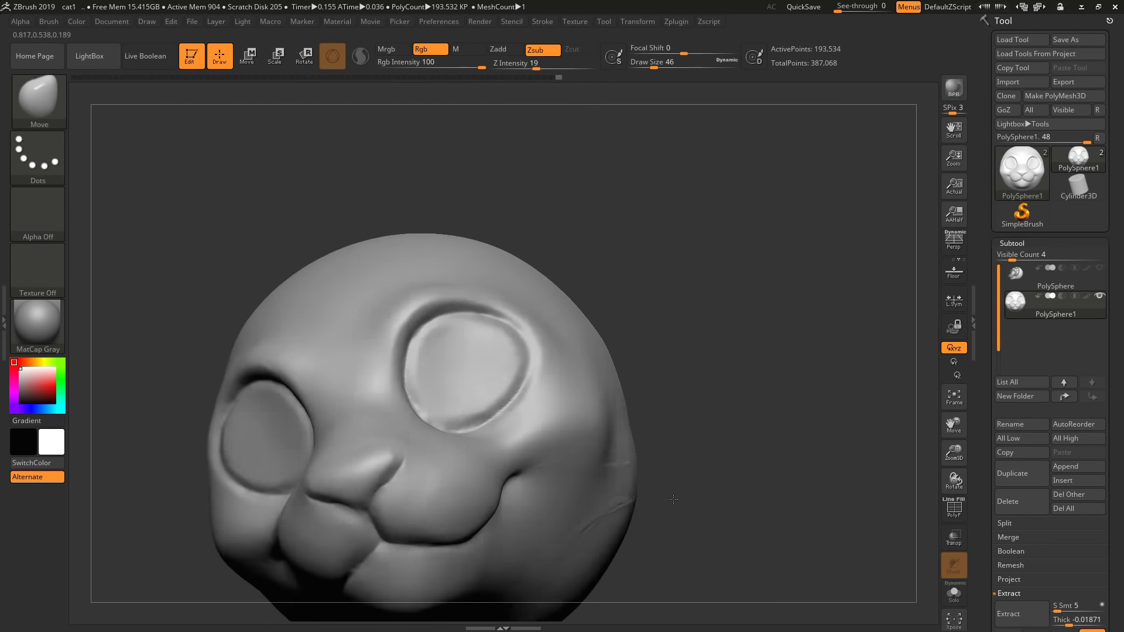
mouse_move(699, 441)
right_down()
mouse_move(730, 444)
mouse_move(541, 521)
right_up()
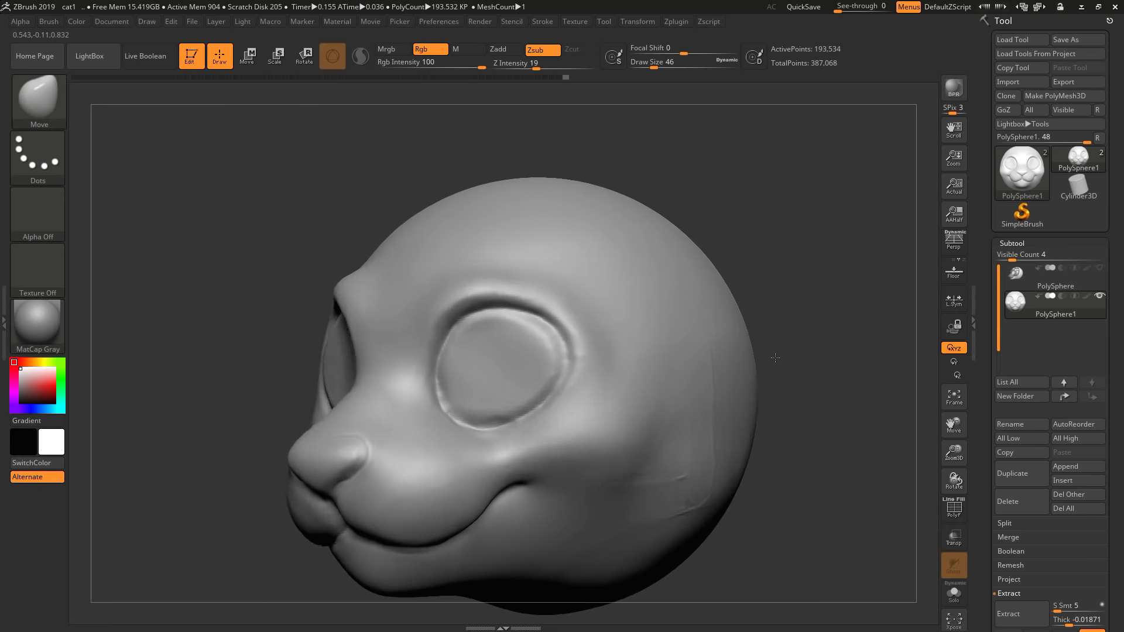
click(1021, 301)
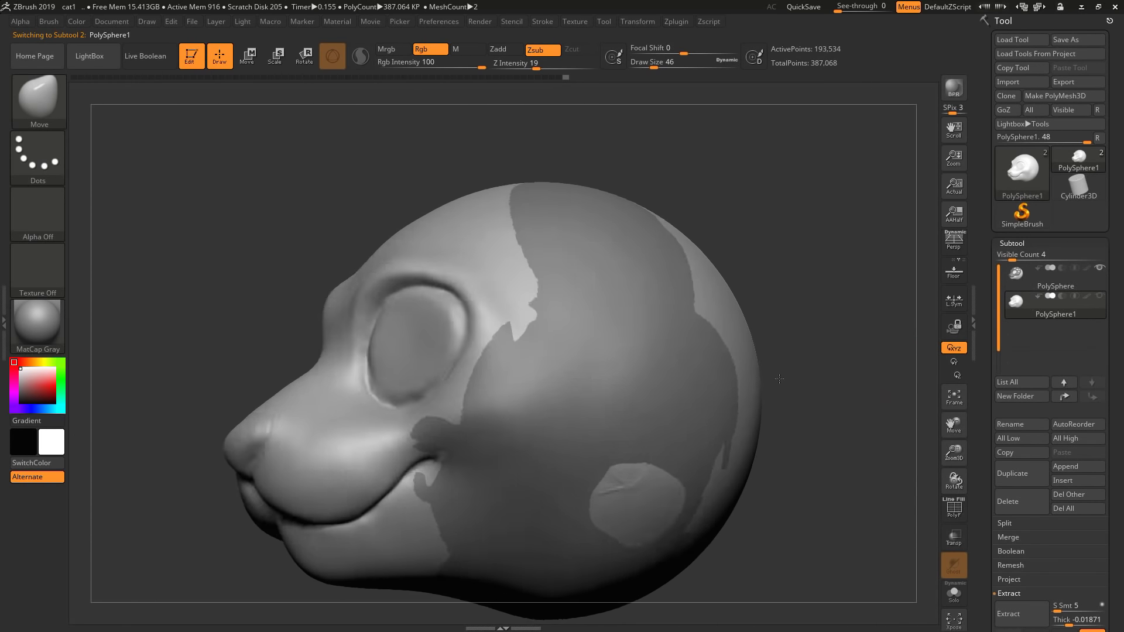
- Hide the original PolySphere so only PolySphere1 shows, and turn the head to profile
click(1099, 267)
mouse_move(904, 369)
right_down()
mouse_move(858, 453)
mouse_move(574, 462)
right_up()
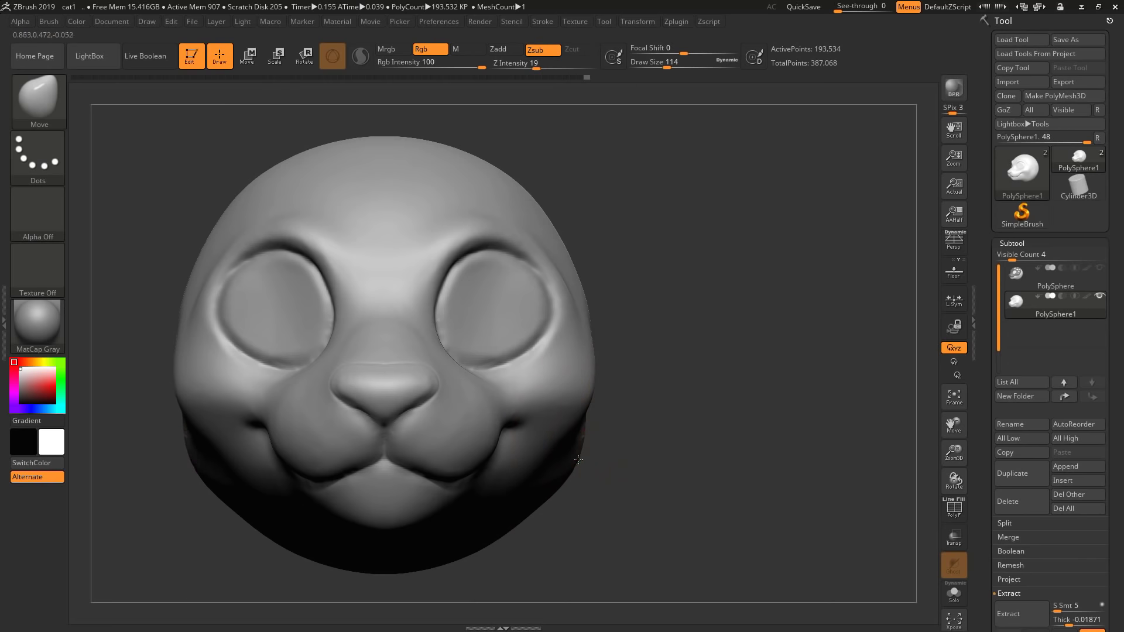
mouse_move(586, 455)
right_down()
mouse_move(630, 508)
mouse_move(697, 494)
right_up()
- Try Transpose mode, then switch to the hPolish brush
key(w)
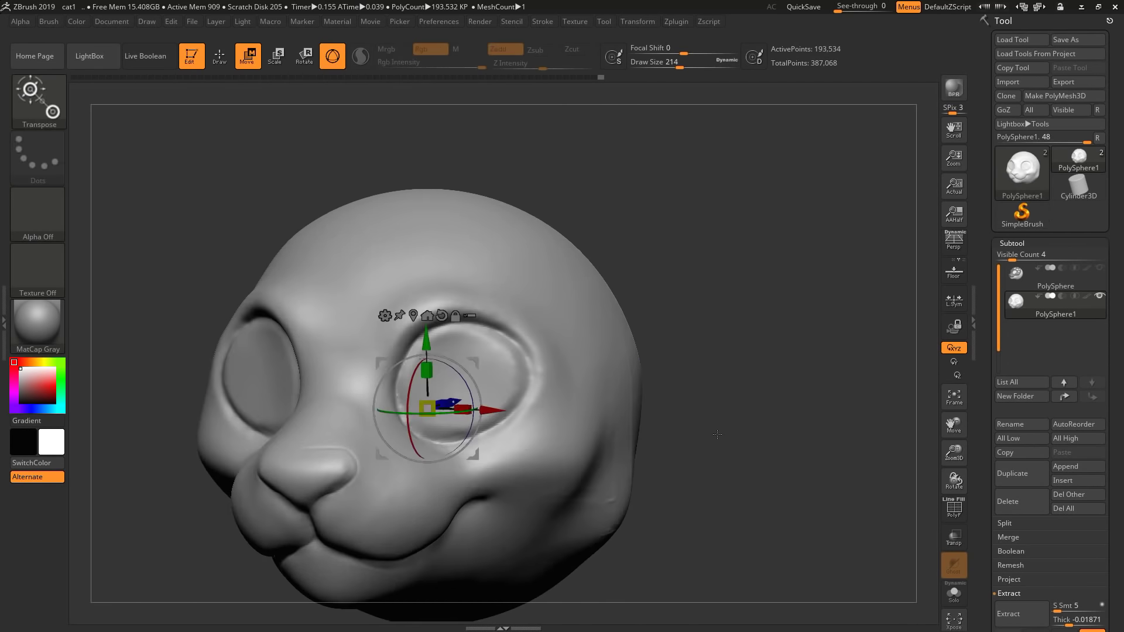
key(space)
key(b)
key(m)
key(v)
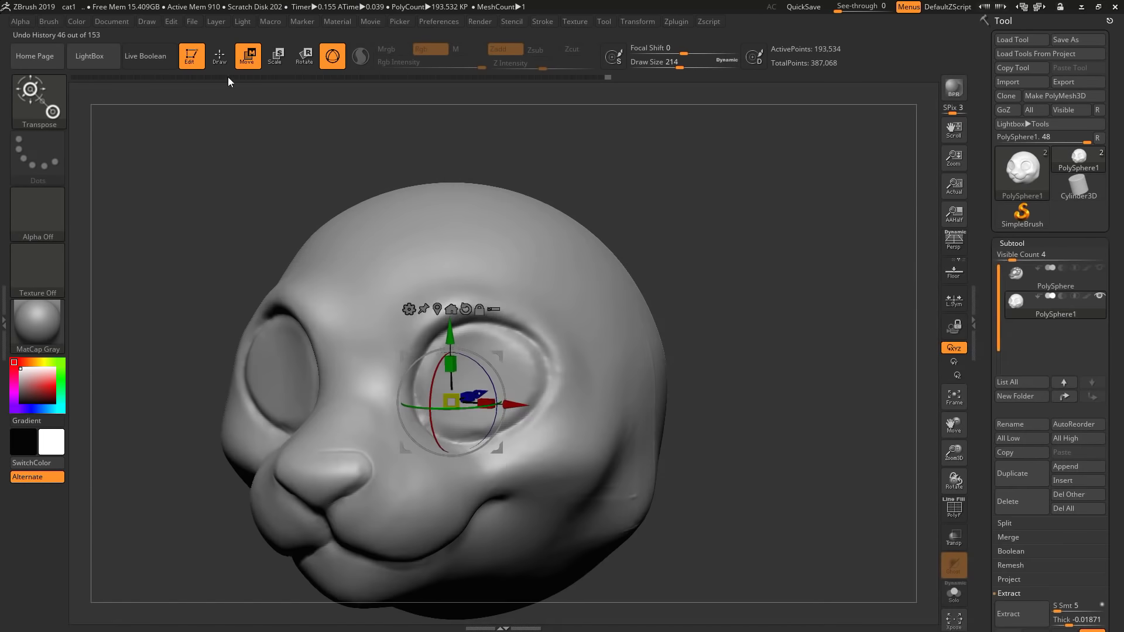
key(b)
key(h)
key(p)
mouse_move(668, 542)
right_down()
mouse_move(618, 513)
mouse_move(720, 550)
mouse_move(669, 520)
mouse_move(679, 438)
mouse_move(685, 447)
mouse_move(725, 412)
mouse_move(626, 450)
mouse_move(747, 431)
mouse_move(733, 501)
right_up()
- Return to the Move brush and mask a stroke from the head top to the cheek
key(b)
key(m)
key(v)
mouse_move(790, 402)
right_down()
mouse_move(594, 526)
mouse_move(760, 445)
mouse_move(807, 439)
mouse_move(649, 503)
right_up()
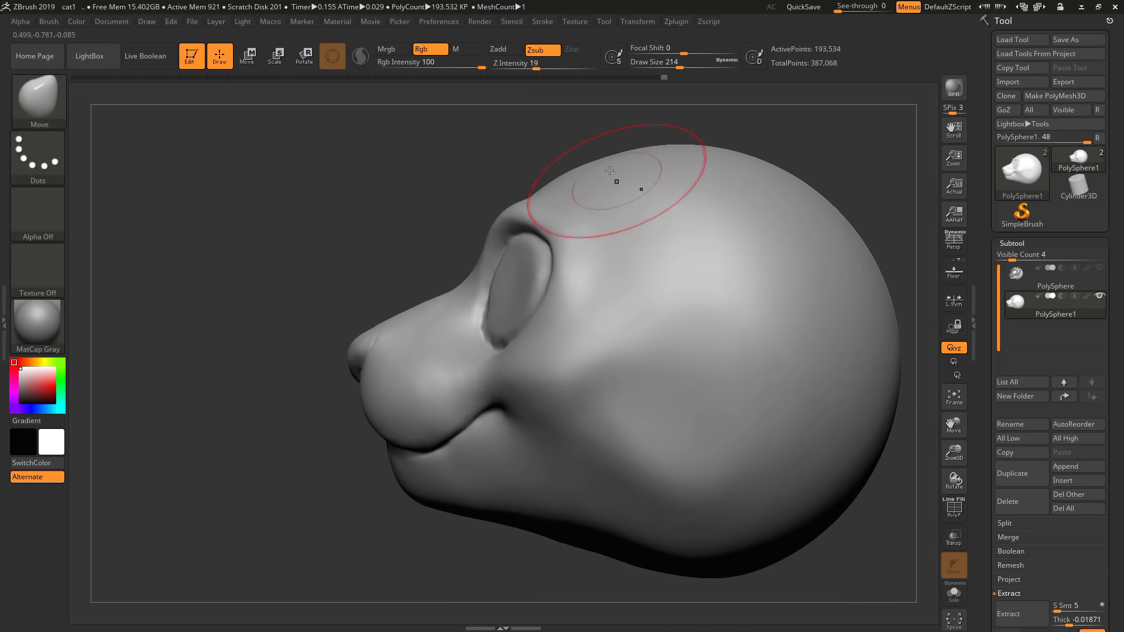
mouse_move(677, 150)
ctrl+mouse_down()
mouse_move(673, 245)
mouse_move(530, 361)
mouse_move(380, 381)
mouse_move(437, 369)
ctrl+mouse_up()
mouse_move(682, 371)
right_down()
mouse_move(602, 321)
mouse_move(956, 410)
right_up()
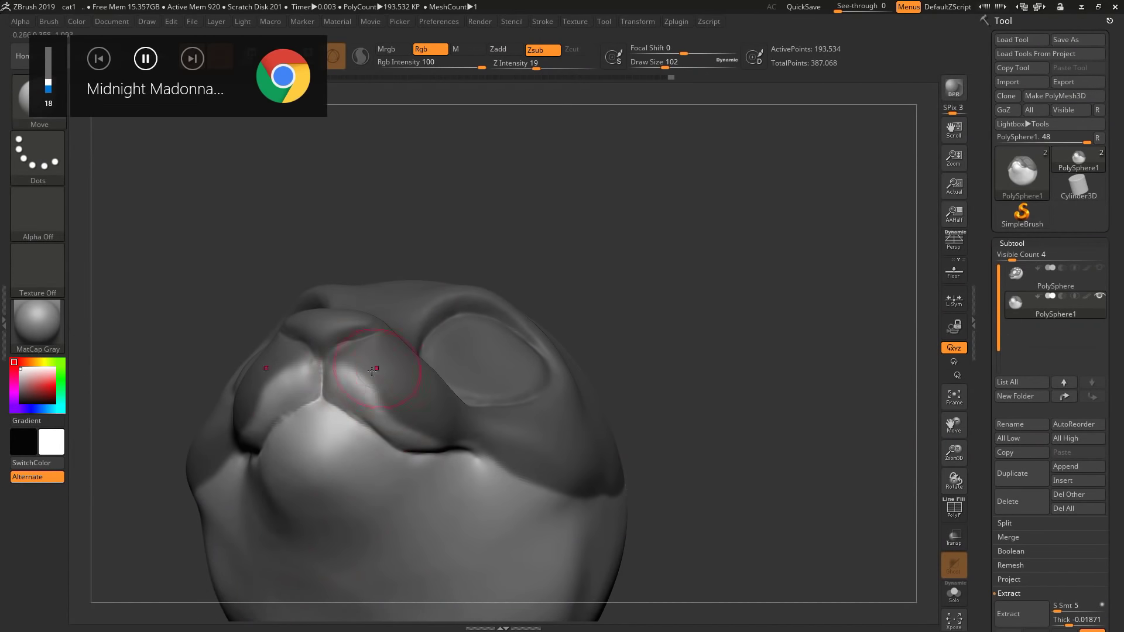
- Paint mask along the muzzle and mouth crease
ctrl+drag(372, 371, 411, 406)
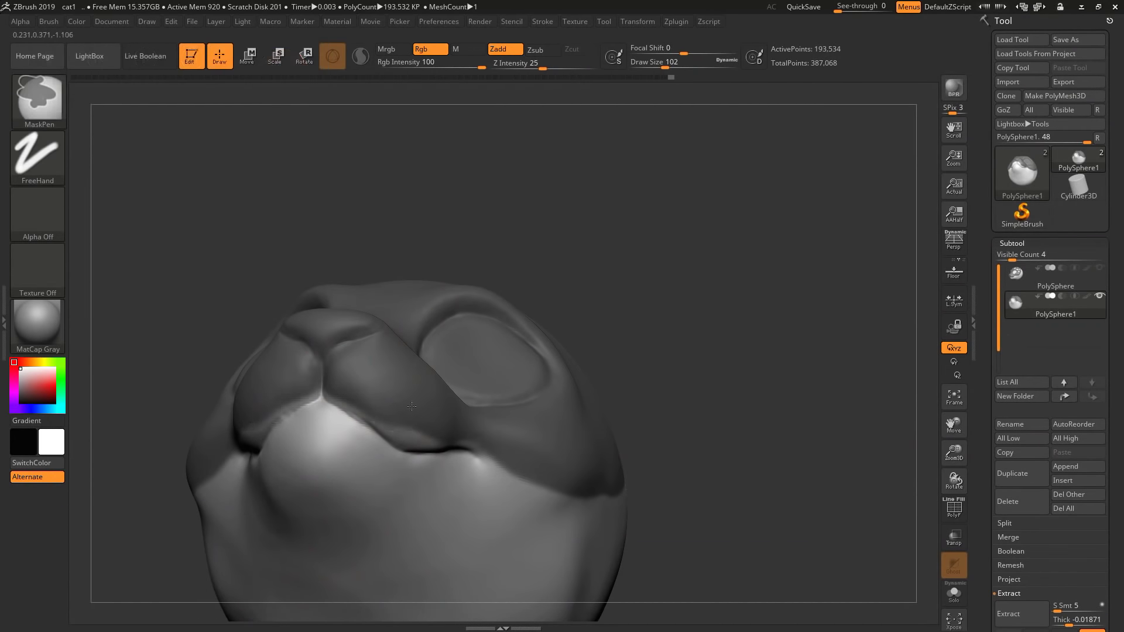
right_drag(823, 389, 463, 236)
ctrl+drag(389, 245, 342, 249)
right_drag(506, 84, 527, 79)
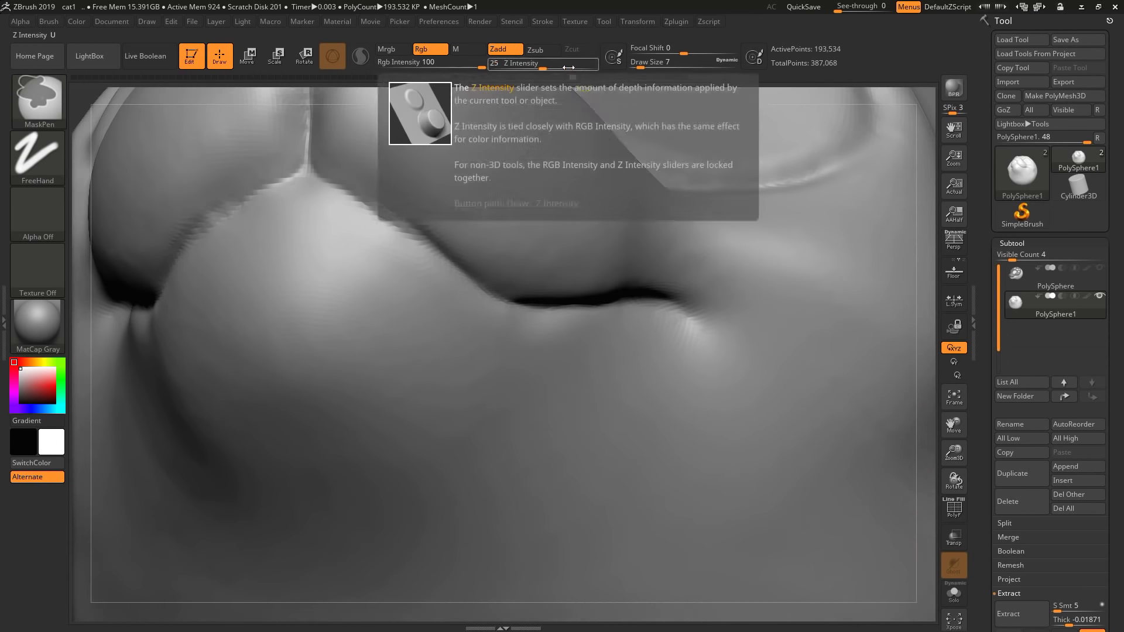
right_drag(609, 401, 557, 366)
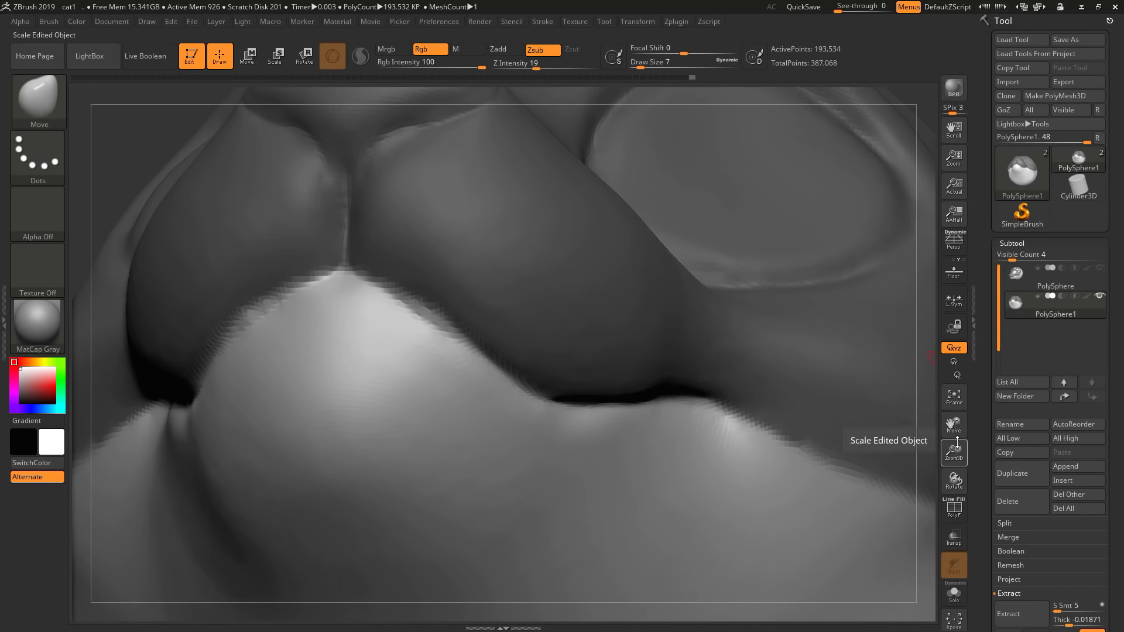
right_drag(851, 430, 310, 297)
drag(955, 456, 955, 492)
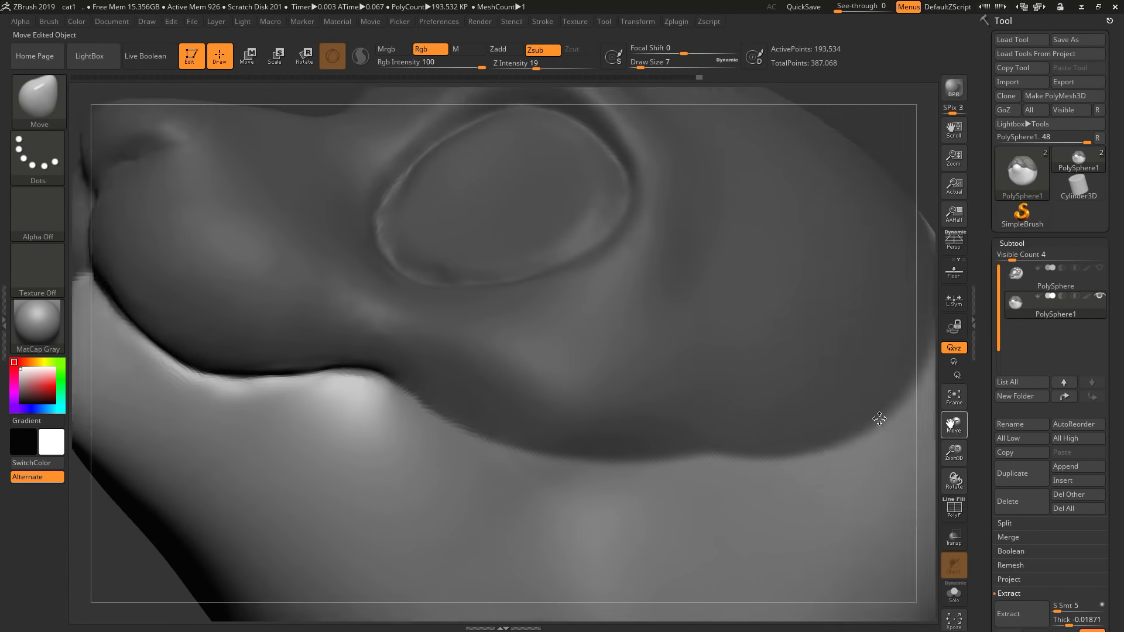
right_drag(878, 419, 630, 369)
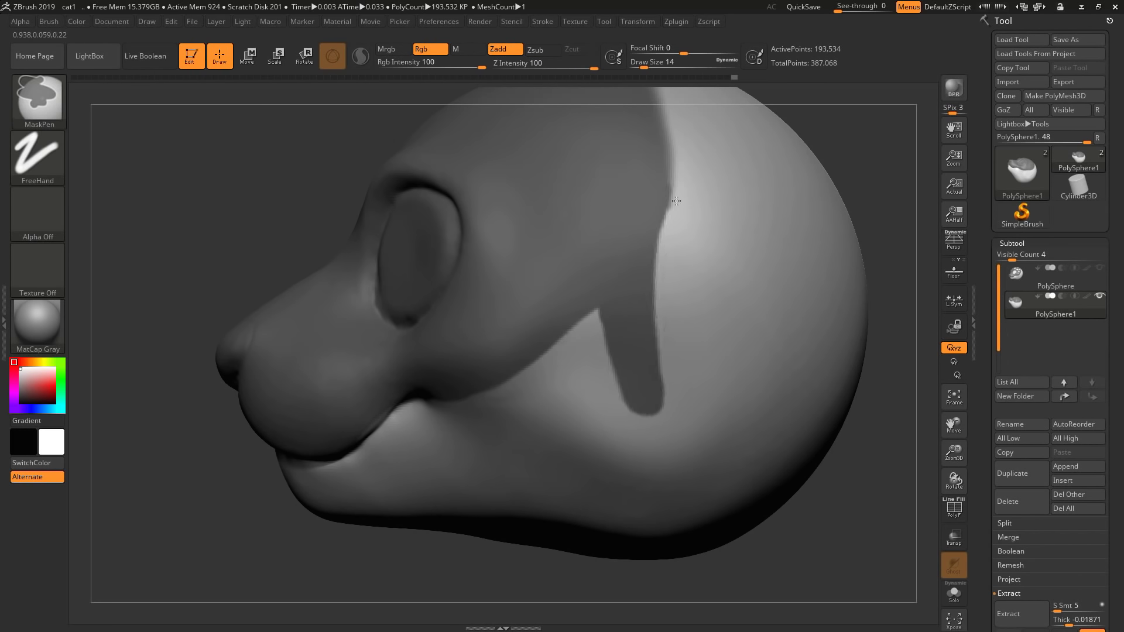
- Erase the cheek mask triangle, repaint a strip down the cheek, and shrink the brush
ctrl+alt+drag(634, 314, 646, 286)
mouse_move(616, 417)
ctrl+alt+mouse_down()
mouse_move(647, 345)
mouse_move(649, 394)
ctrl+alt+mouse_up()
ctrl+drag(639, 326, 644, 231)
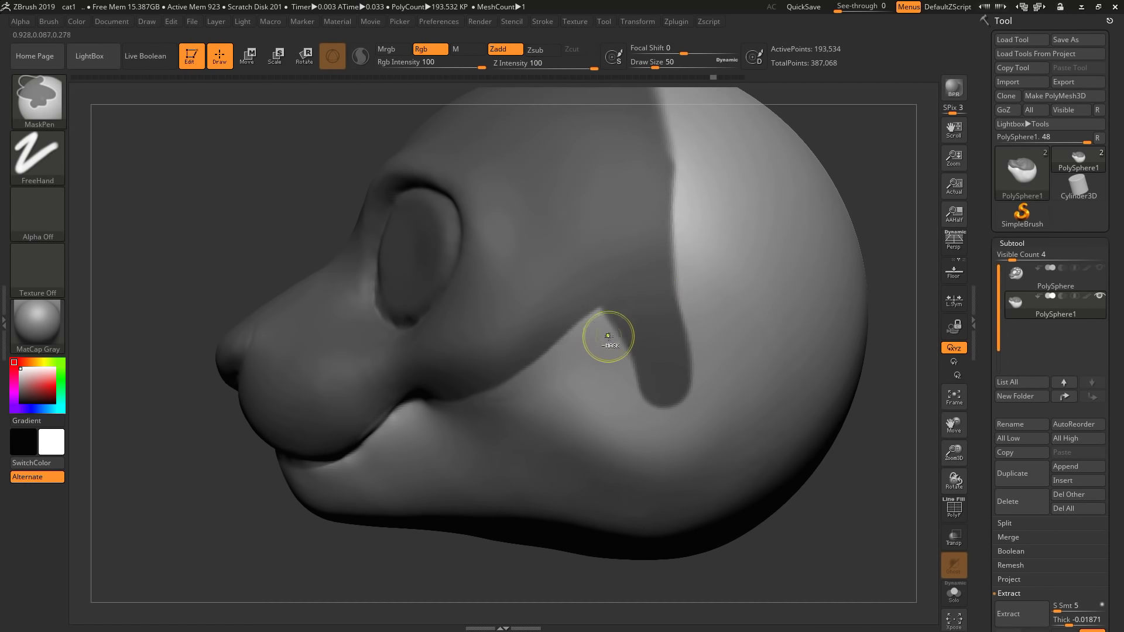
mouse_move(890, 328)
mouse_down()
mouse_move(808, 328)
mouse_move(884, 334)
mouse_up()
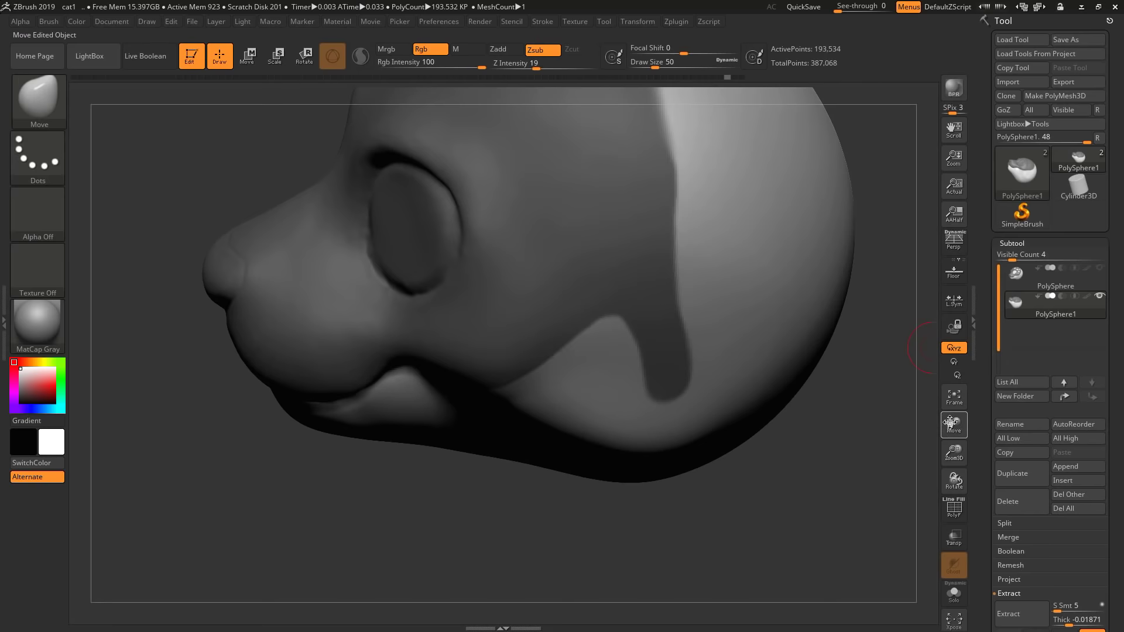
ctrl+drag(649, 111, 661, 316)
mouse_move(743, 399)
mouse_down()
mouse_move(664, 176)
mouse_move(696, 367)
mouse_up()
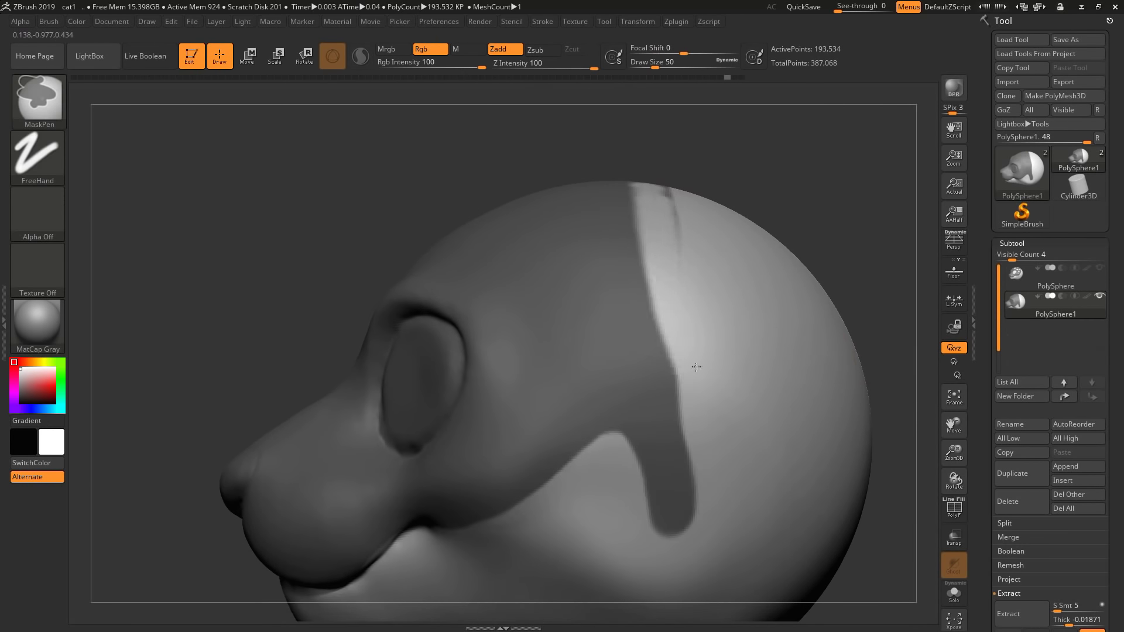
key(bracketleft)
key(bracketleft)
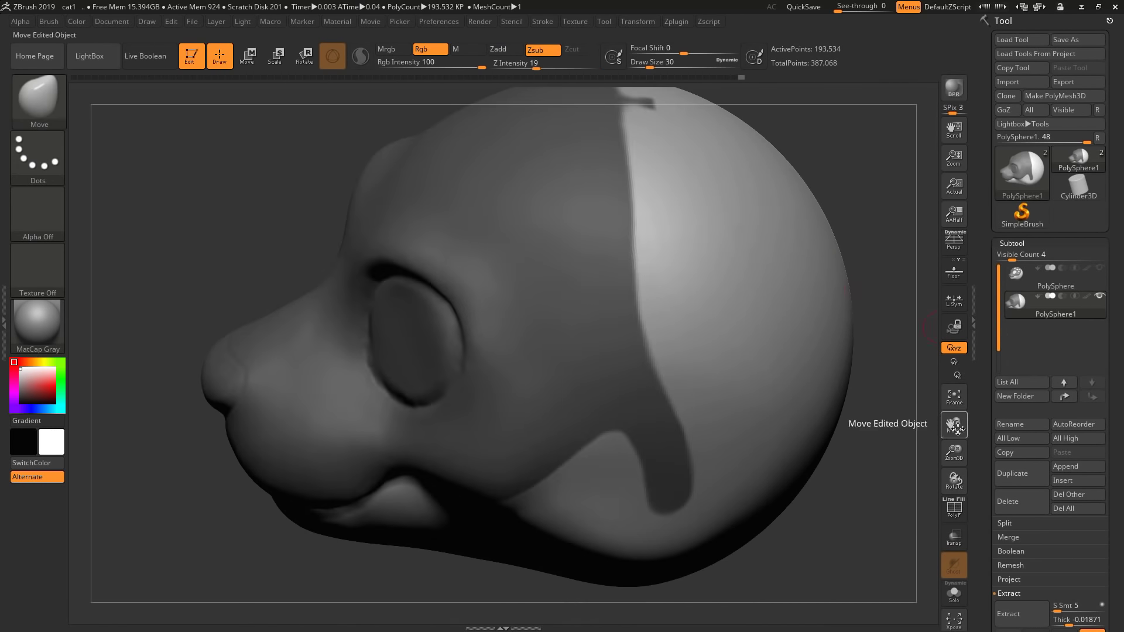
- Orbit the head to check the mask band from top, cheek and front
drag(954, 424, 954, 456)
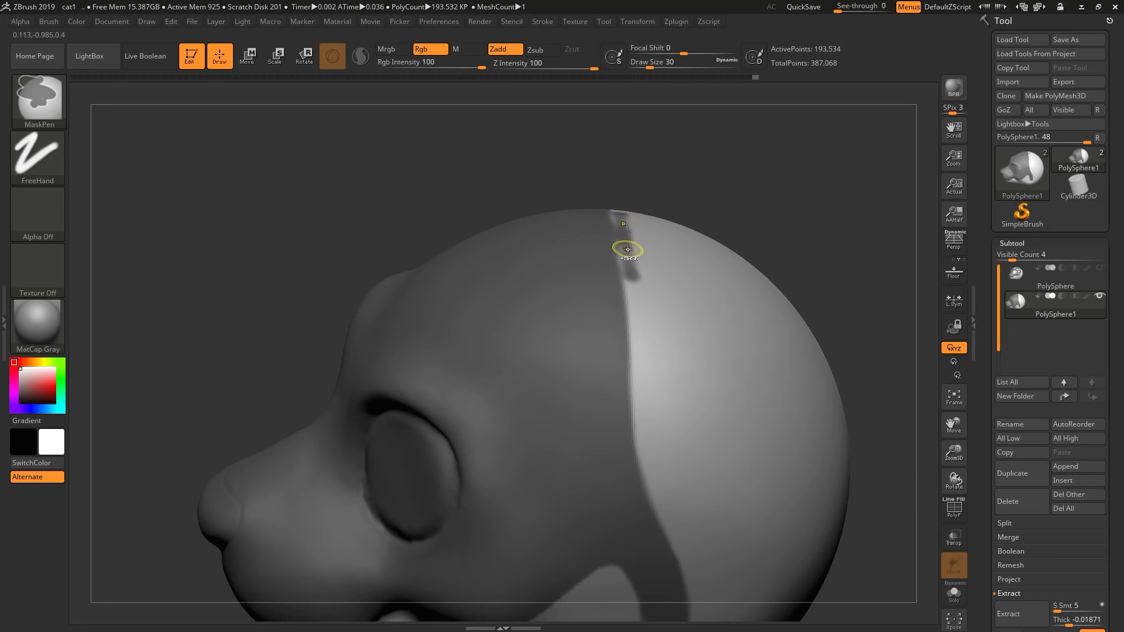
mouse_move(649, 364)
right_down()
mouse_move(654, 423)
mouse_move(617, 376)
right_up()
right_drag(609, 300, 659, 551)
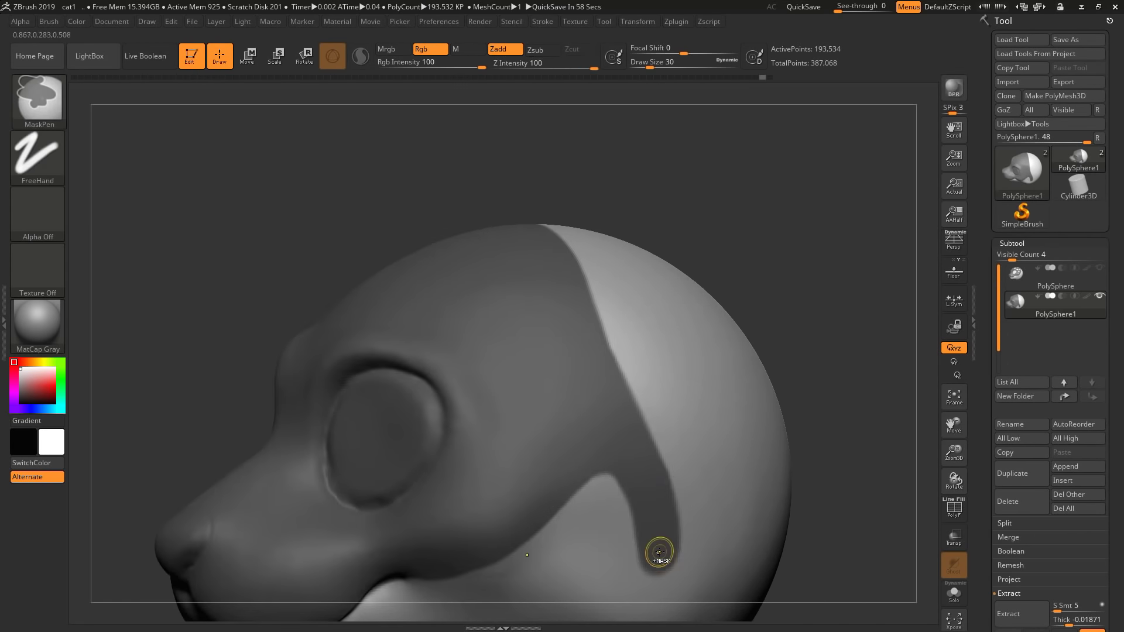
right_drag(760, 428, 626, 552)
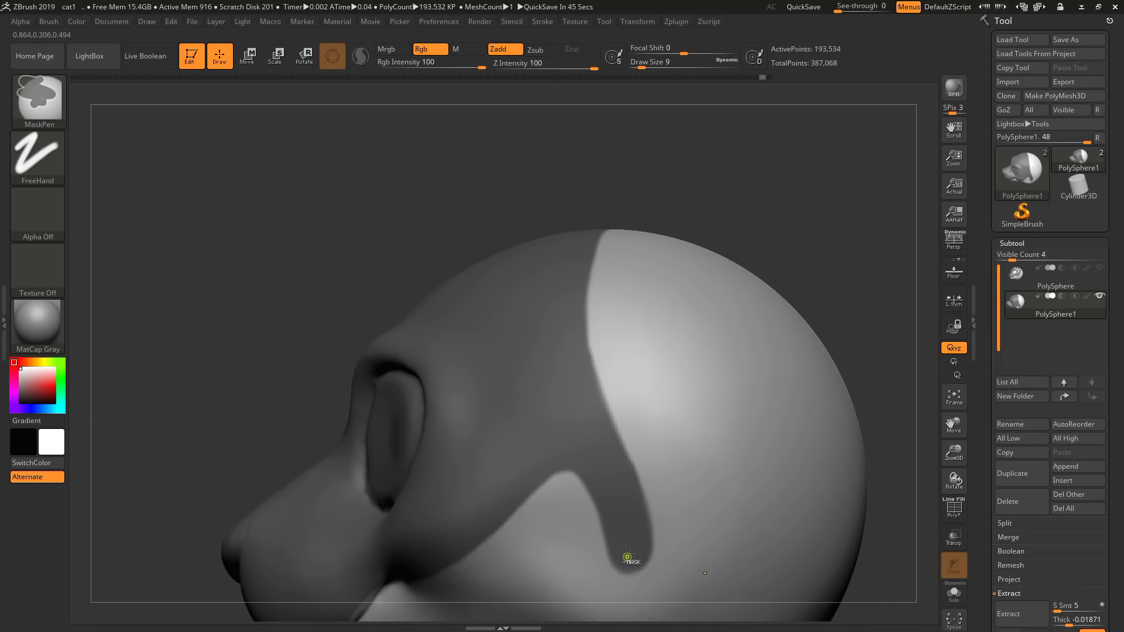
mouse_move(686, 372)
right_down()
mouse_move(620, 328)
mouse_move(656, 310)
mouse_move(549, 287)
right_up()
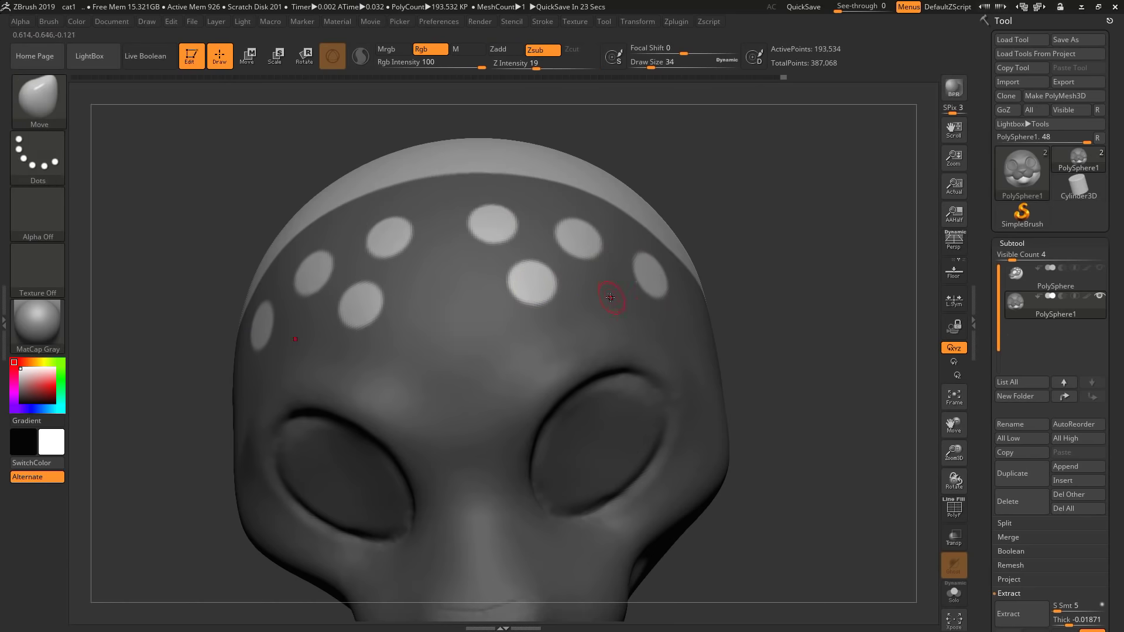
mouse_move(477, 250)
right_down()
mouse_move(766, 392)
mouse_move(506, 459)
right_up()
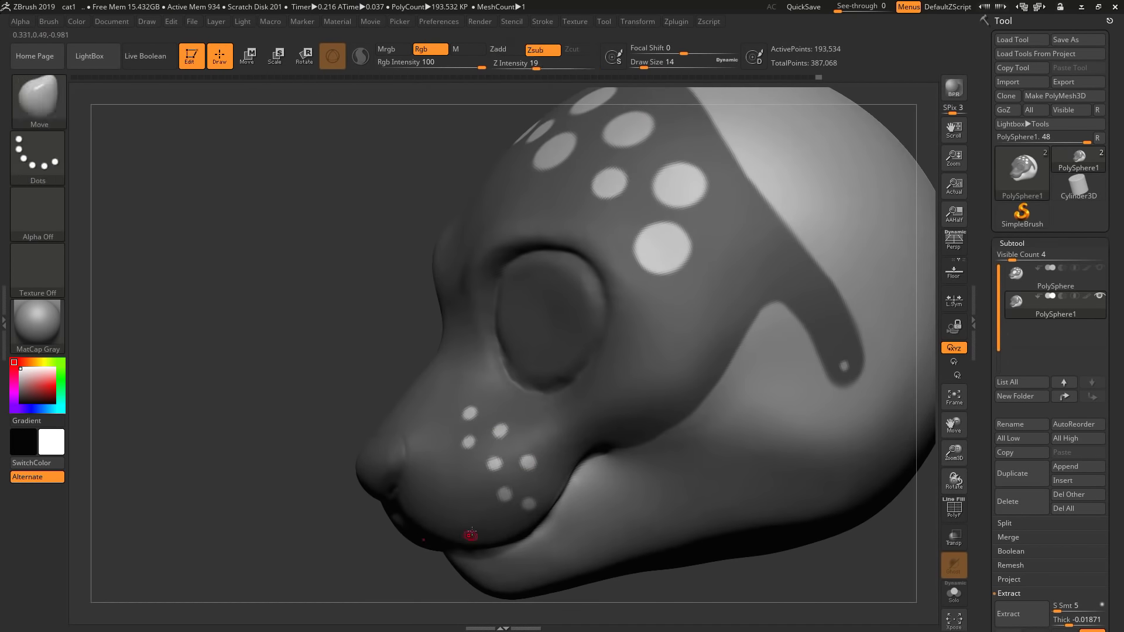
- Erase the mask inside both eye sockets, then frame the head and show the floor grid
right_drag(496, 521, 437, 504)
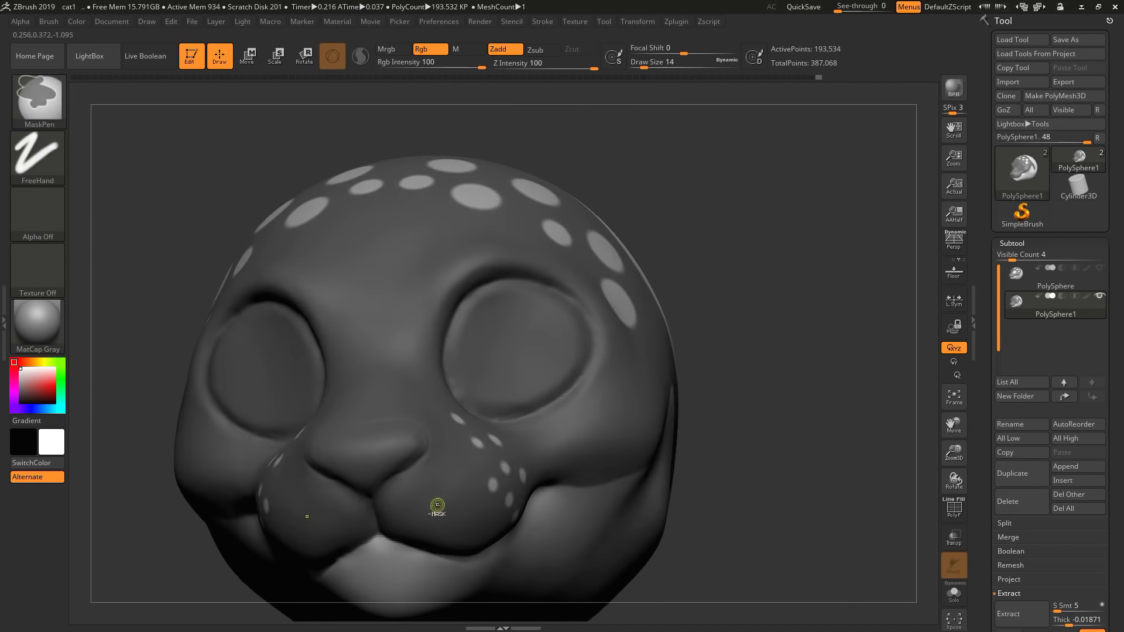
right_drag(481, 463, 459, 307)
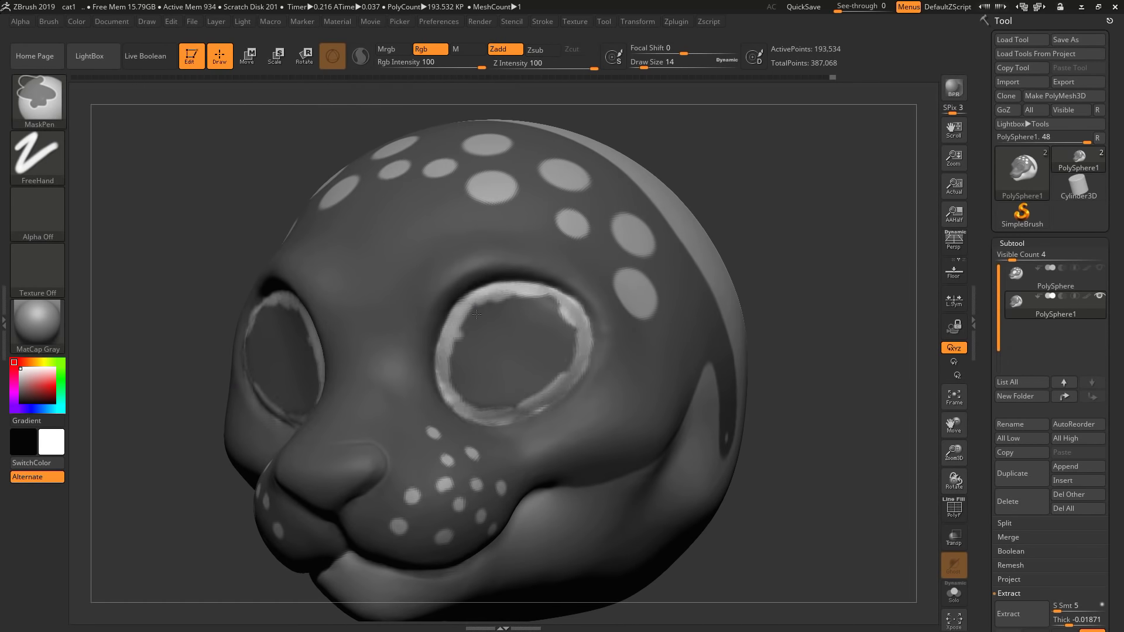
ctrl+alt+drag(486, 388, 464, 385)
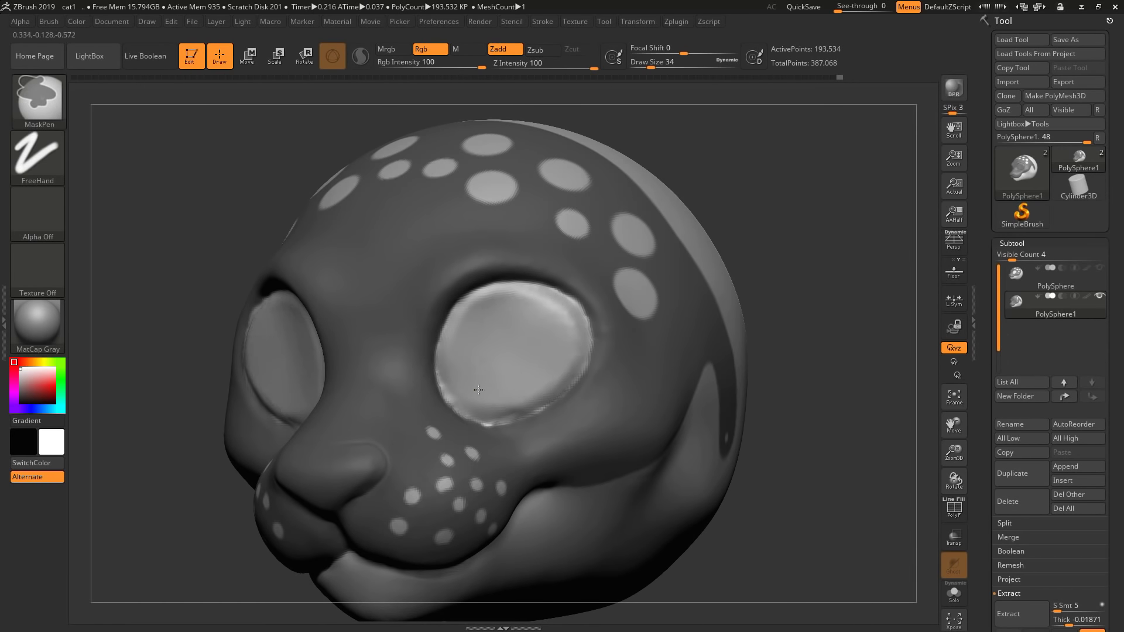
mouse_move(954, 451)
mouse_down()
mouse_move(490, 483)
mouse_move(570, 481)
mouse_up()
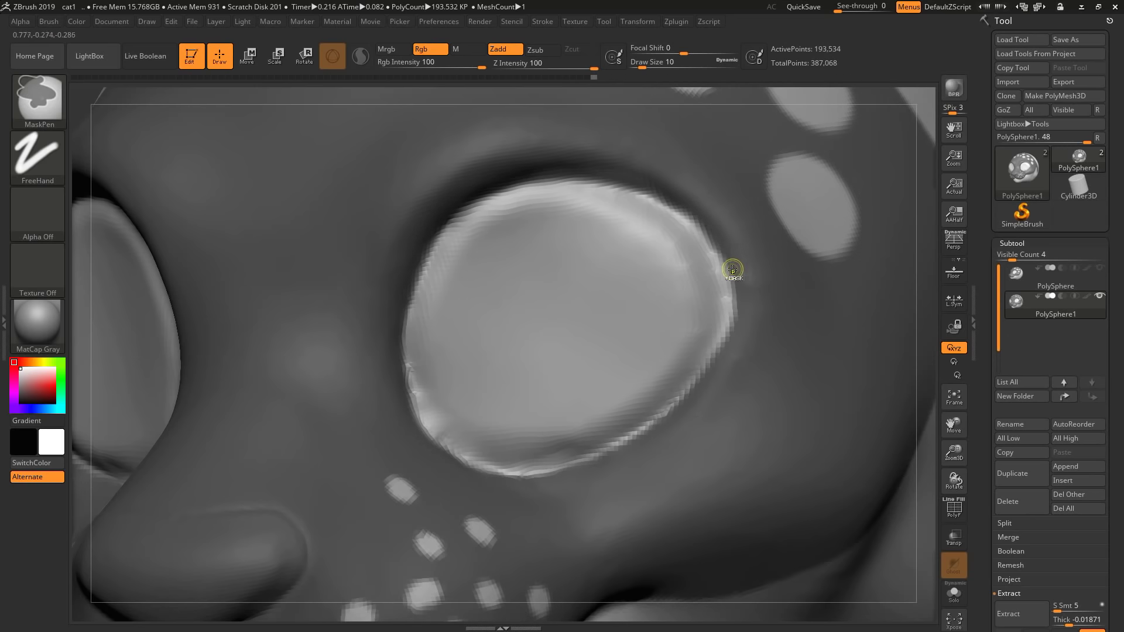
key(f)
mouse_move(707, 389)
mouse_down()
mouse_move(896, 301)
mouse_move(717, 363)
mouse_move(813, 401)
mouse_up()
key(shift+p)
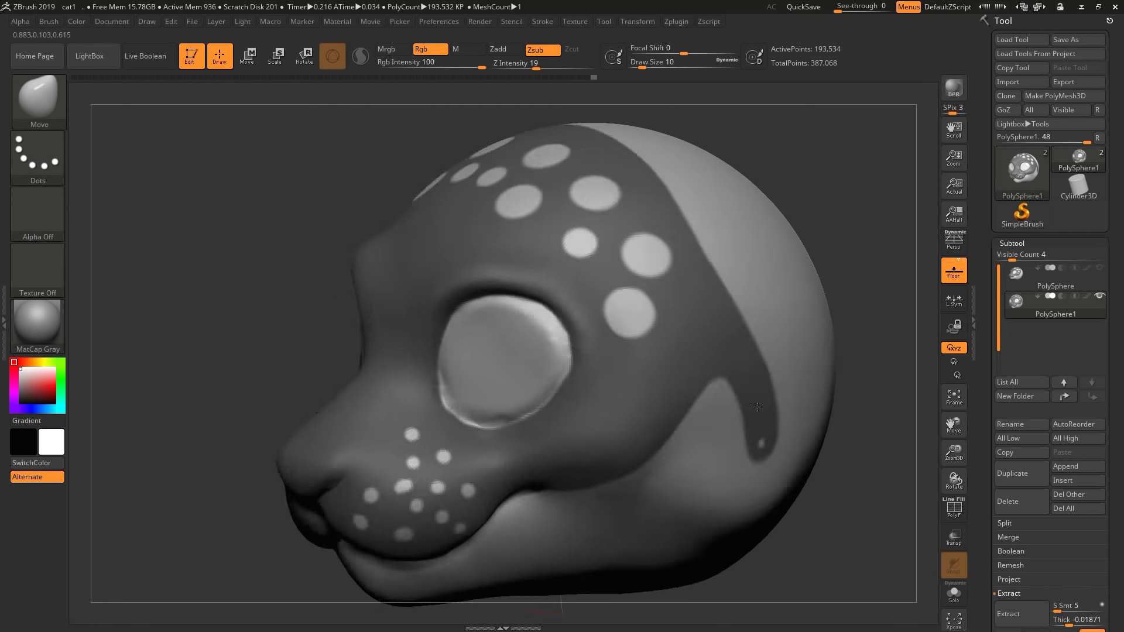
- Extract the masked area as a 0.02-thick double-sided shell and accept it as Extract12
drag(831, 436, 582, 443)
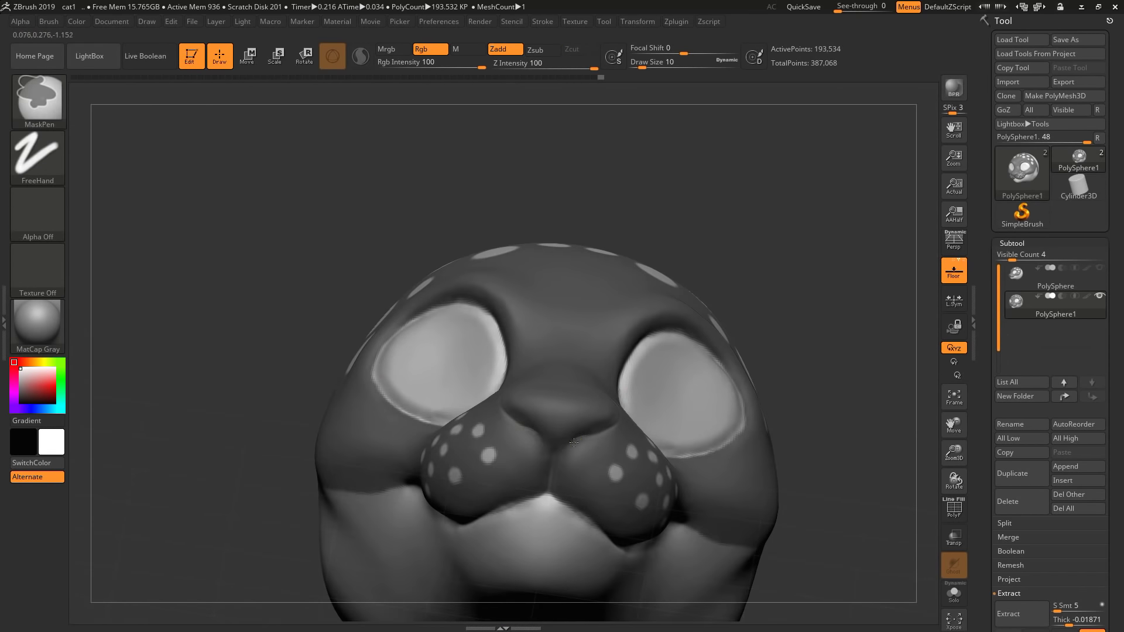
drag(583, 447, 831, 418)
scroll(1086, 273, down, 5)
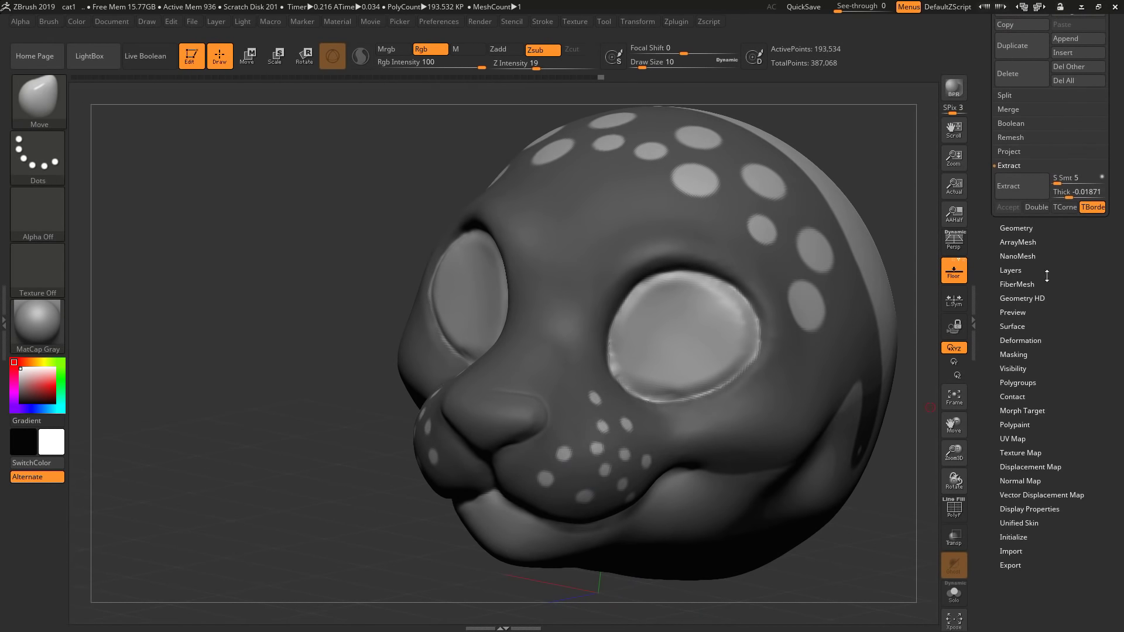
click(1012, 354)
mouse_move(812, 432)
mouse_down()
mouse_move(865, 459)
mouse_move(799, 505)
mouse_move(792, 568)
mouse_up()
mouse_move(773, 529)
mouse_down()
mouse_move(850, 431)
mouse_move(753, 392)
mouse_up()
scroll(1086, 332, down, 4)
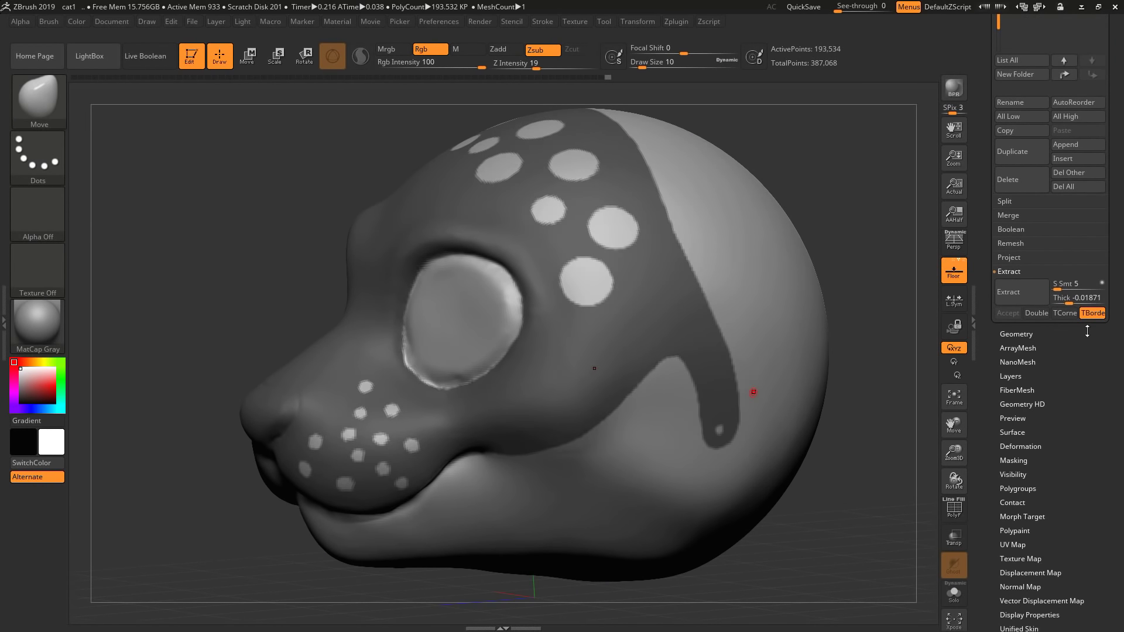
click(1020, 289)
click(1007, 313)
- Save the project, hide the head mesh to inspect the perforated shell, and save again
key(ctrl+s)
click(459, 293)
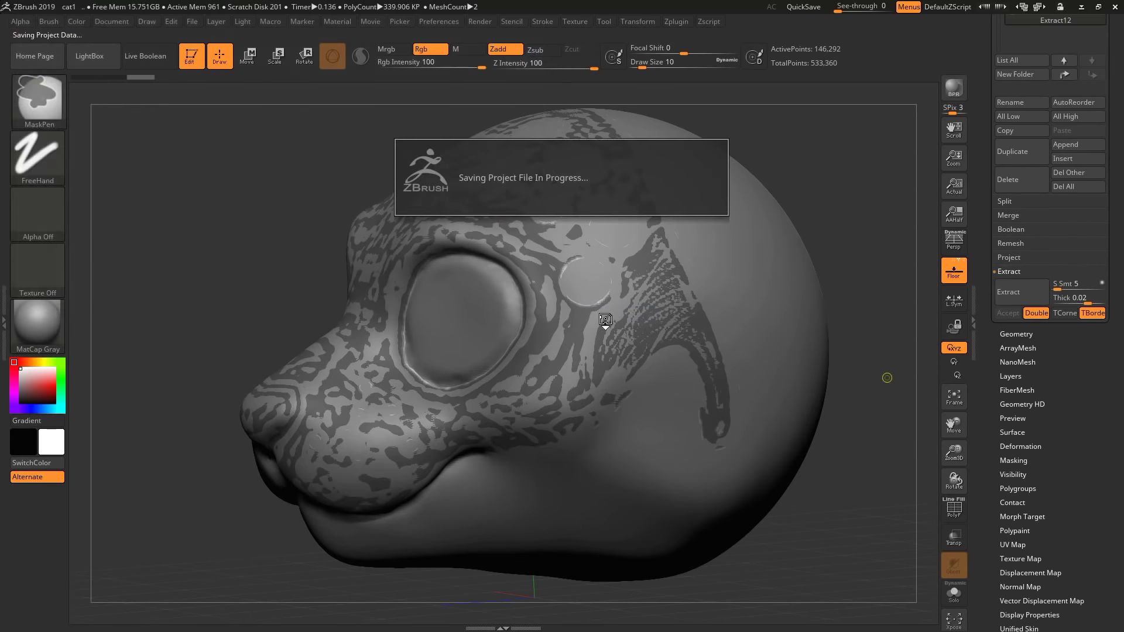
click(1099, 296)
mouse_move(761, 409)
mouse_down()
mouse_move(803, 427)
mouse_move(836, 393)
mouse_move(835, 431)
mouse_move(818, 424)
mouse_move(790, 489)
mouse_move(795, 427)
mouse_move(699, 493)
mouse_move(702, 363)
mouse_move(712, 371)
mouse_move(642, 446)
mouse_move(705, 532)
mouse_move(677, 534)
mouse_move(881, 318)
mouse_up()
key(Up)
key(Up)
key(Up)
mouse_move(1018, 303)
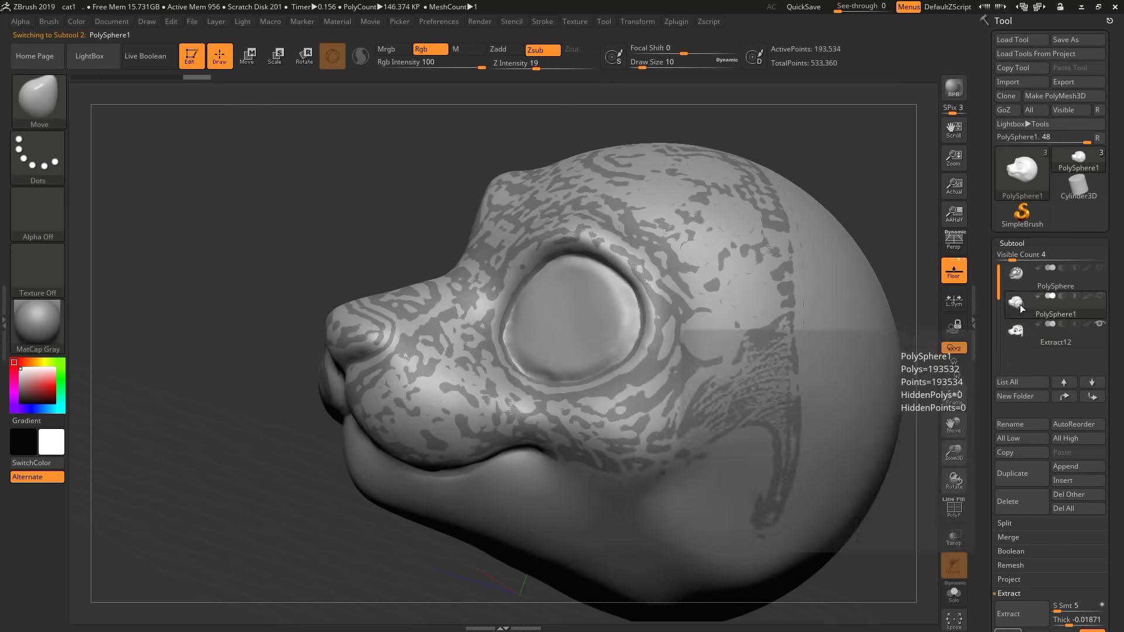
key(Up)
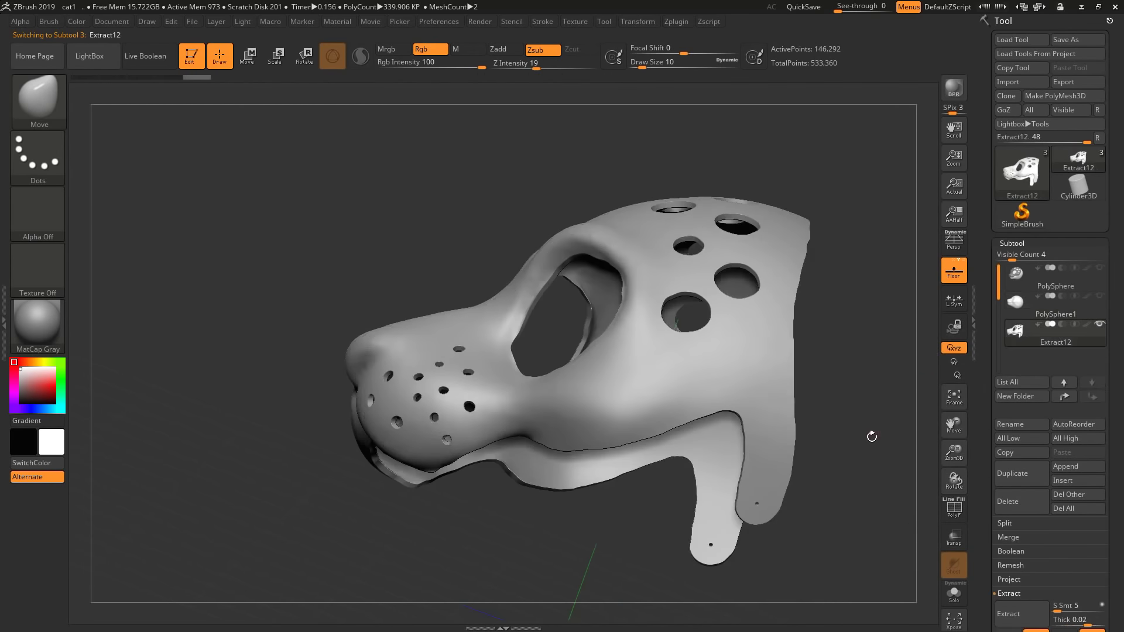
key(ctrl+s)
key(Return)
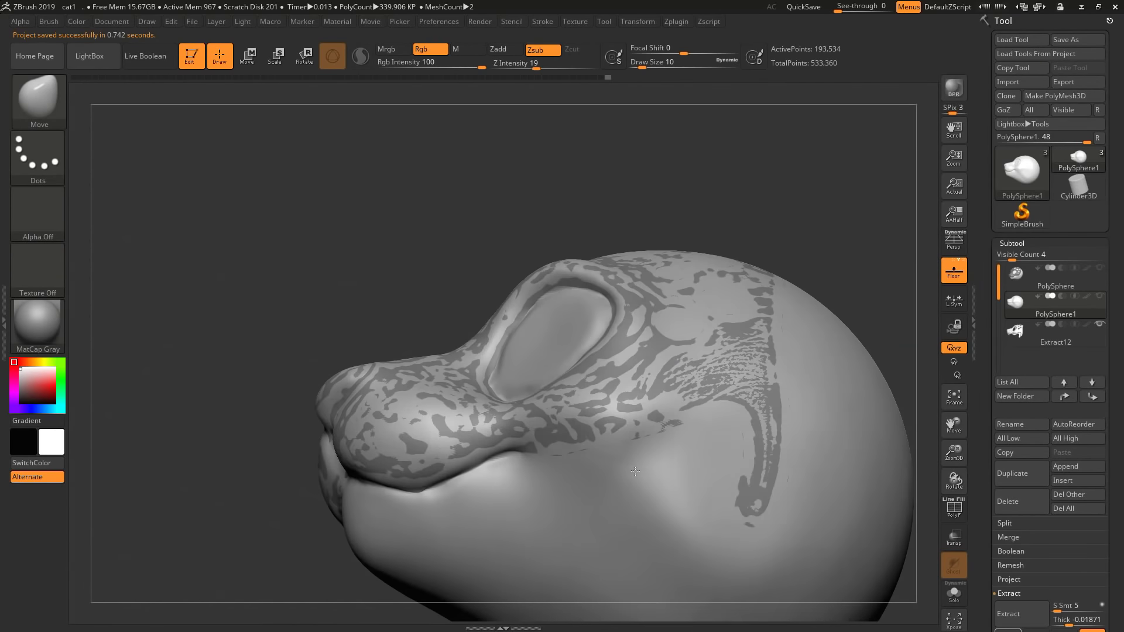
mouse_move(634, 471)
right_down()
mouse_move(358, 495)
mouse_move(355, 542)
right_up()
- Orbit to inspect the masked jaw band, then select PolySphere1 and scroll to Extract
ctrl+click(355, 542)
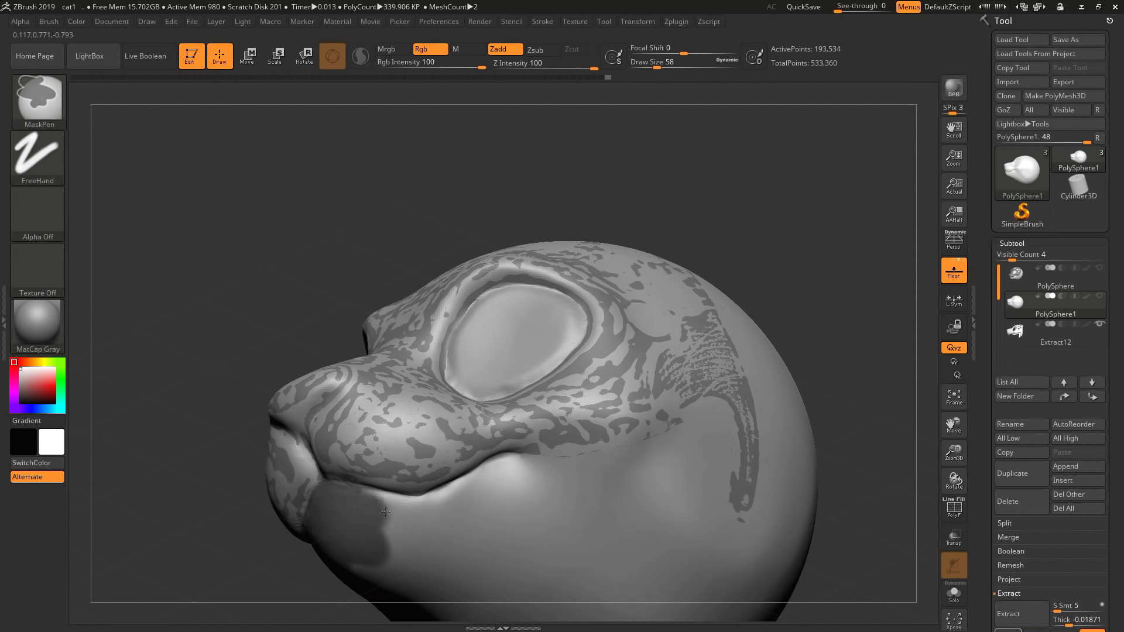
right_drag(585, 410, 390, 369)
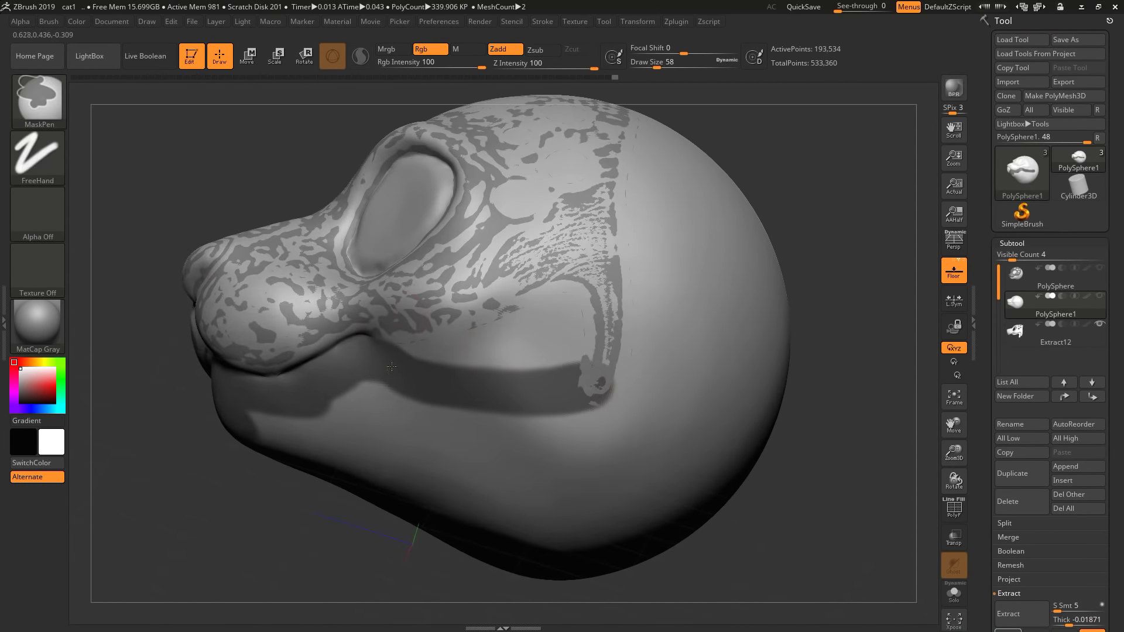
right_drag(398, 397, 285, 448)
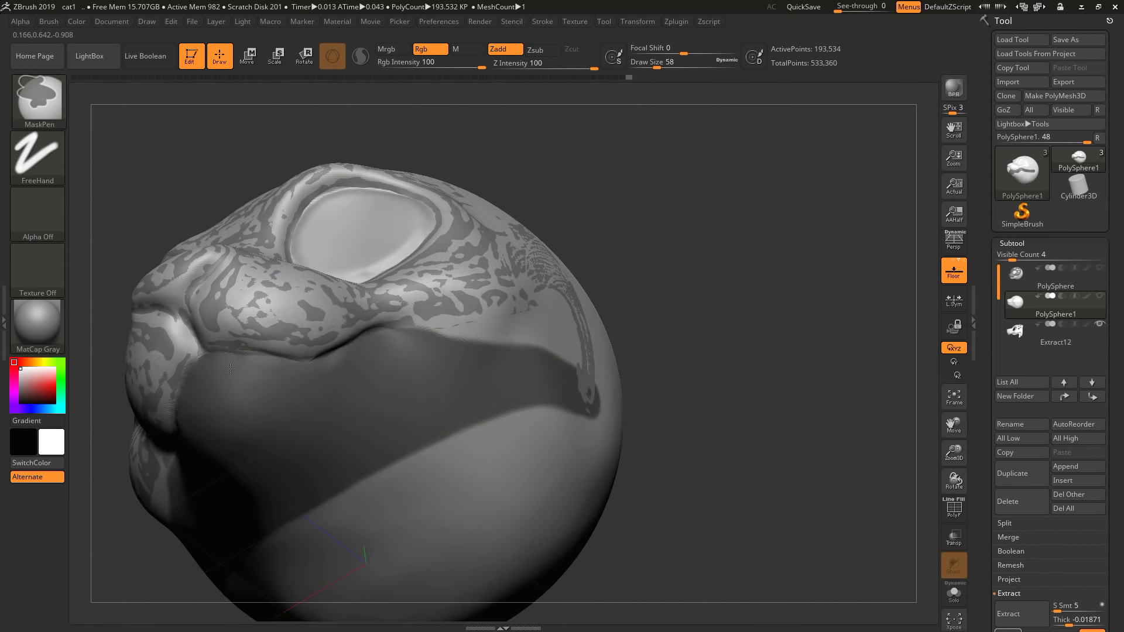
right_drag(230, 368, 512, 343)
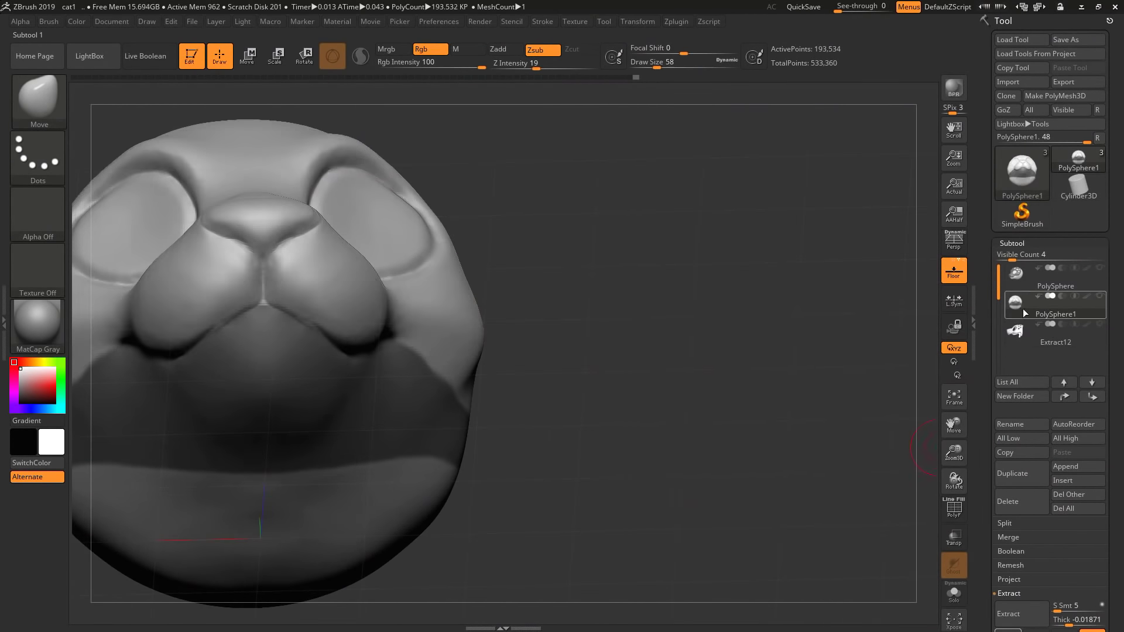
right_drag(702, 328, 402, 371)
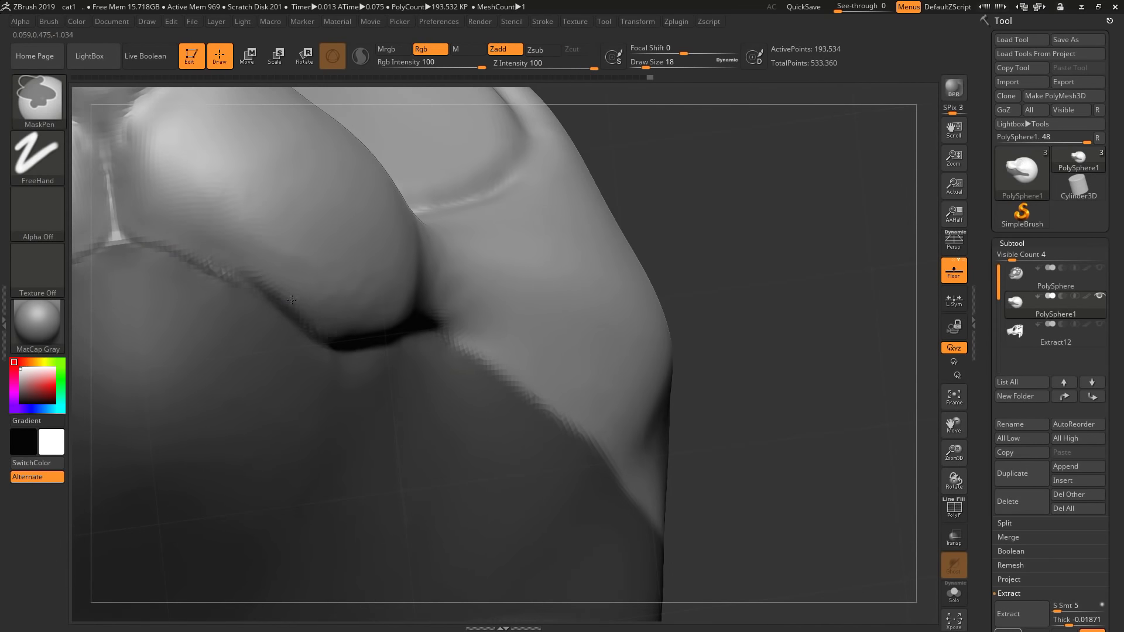
right_drag(292, 300, 304, 263)
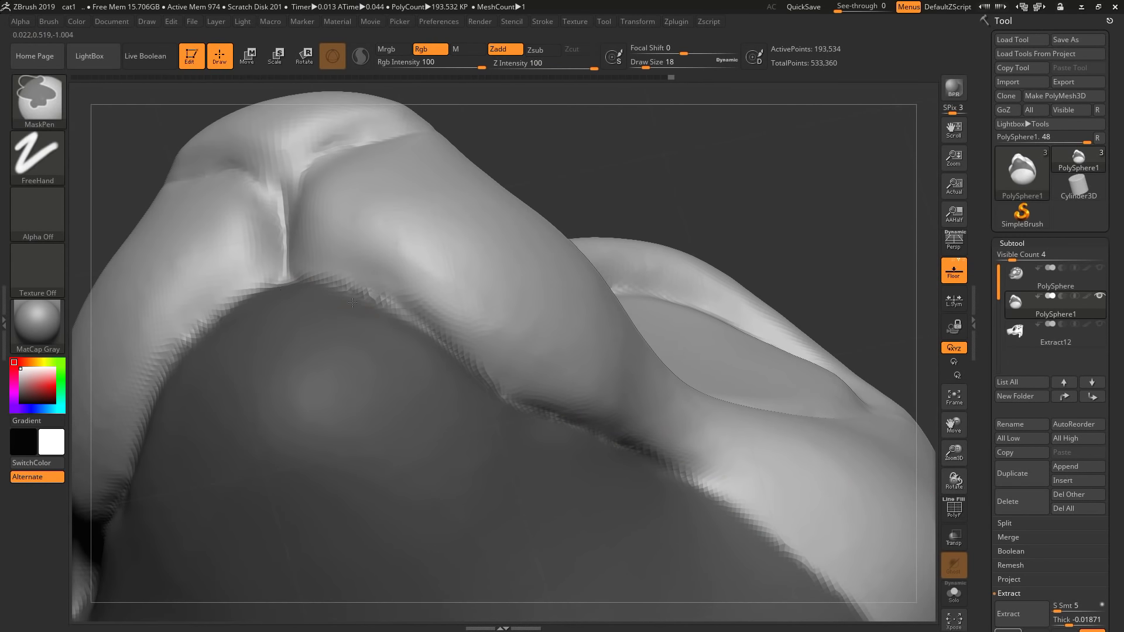
mouse_move(498, 376)
right_down()
mouse_move(715, 301)
mouse_move(710, 371)
mouse_move(566, 335)
right_up()
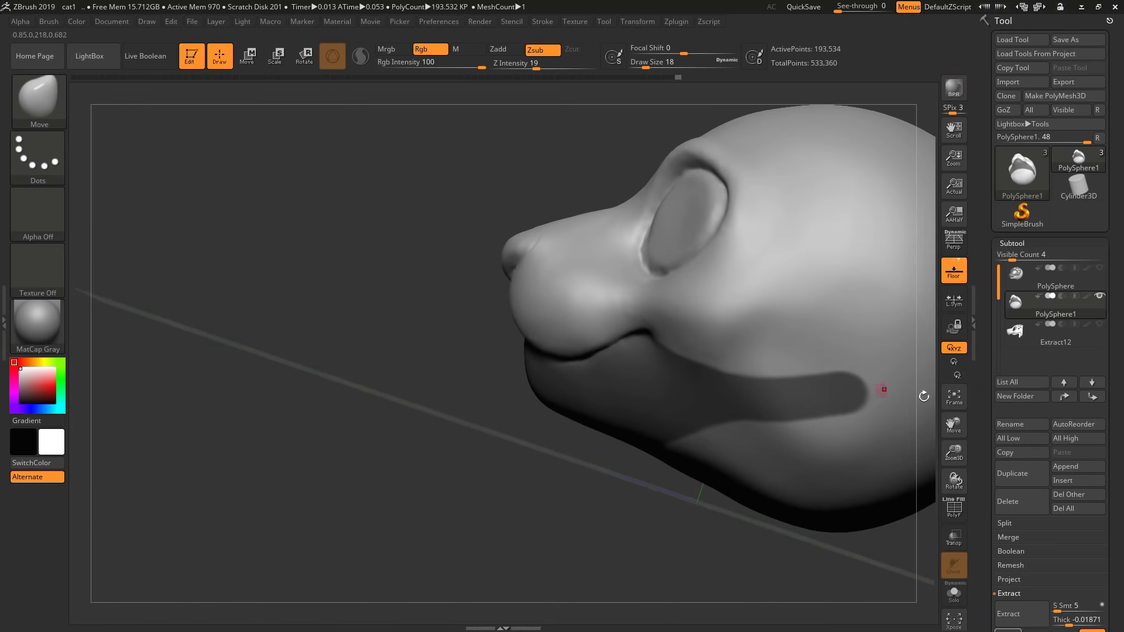
click(1023, 303)
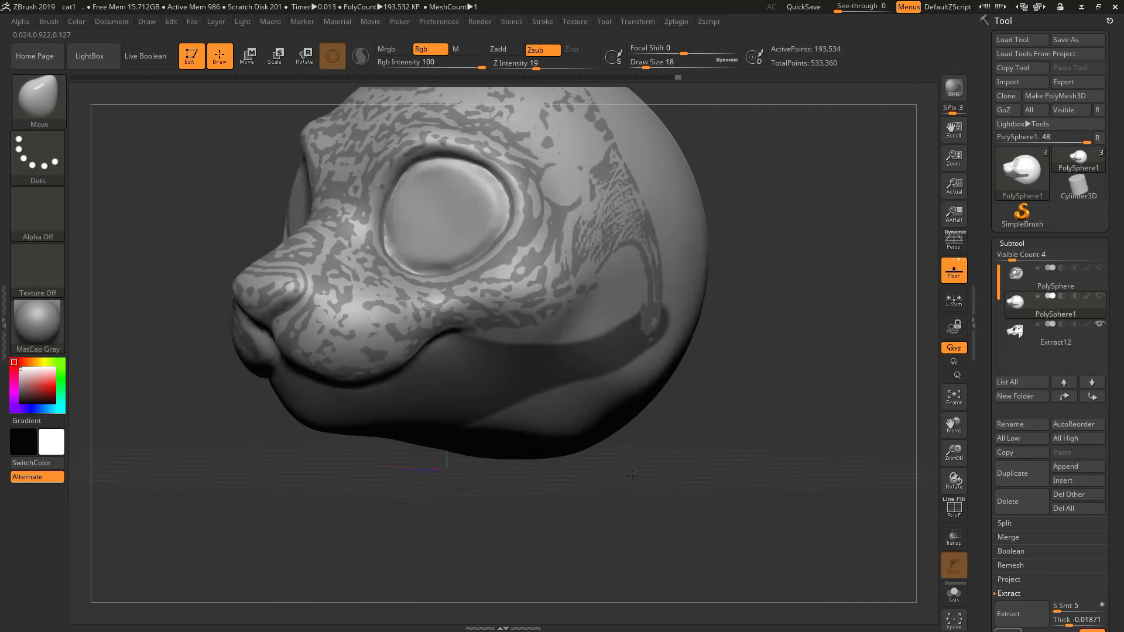
scroll(1116, 251, down, 5)
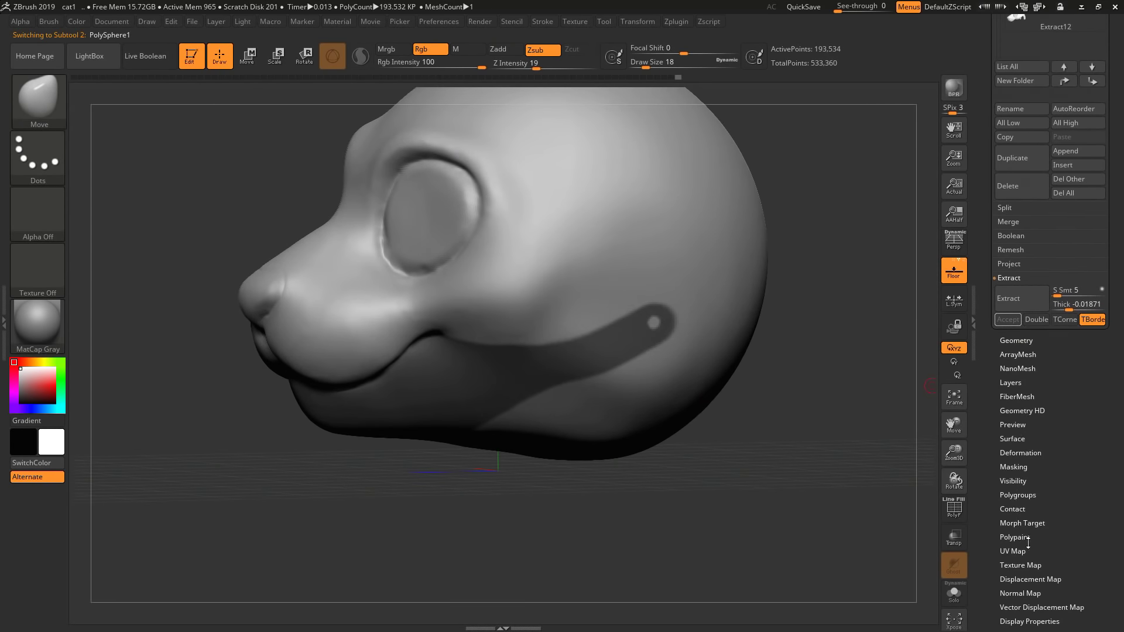
- Extract the jaw band as 0.02-thick double-sided Extract13, inspect it, then select Extract12
scroll(1115, 252, up, 5)
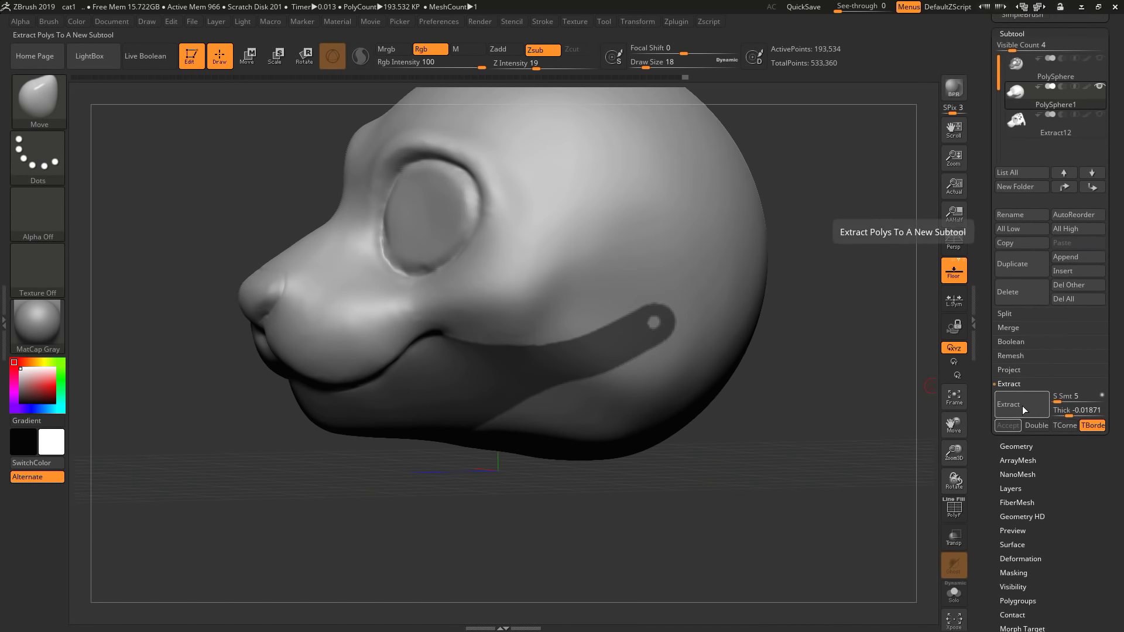
click(1008, 231)
click(1017, 282)
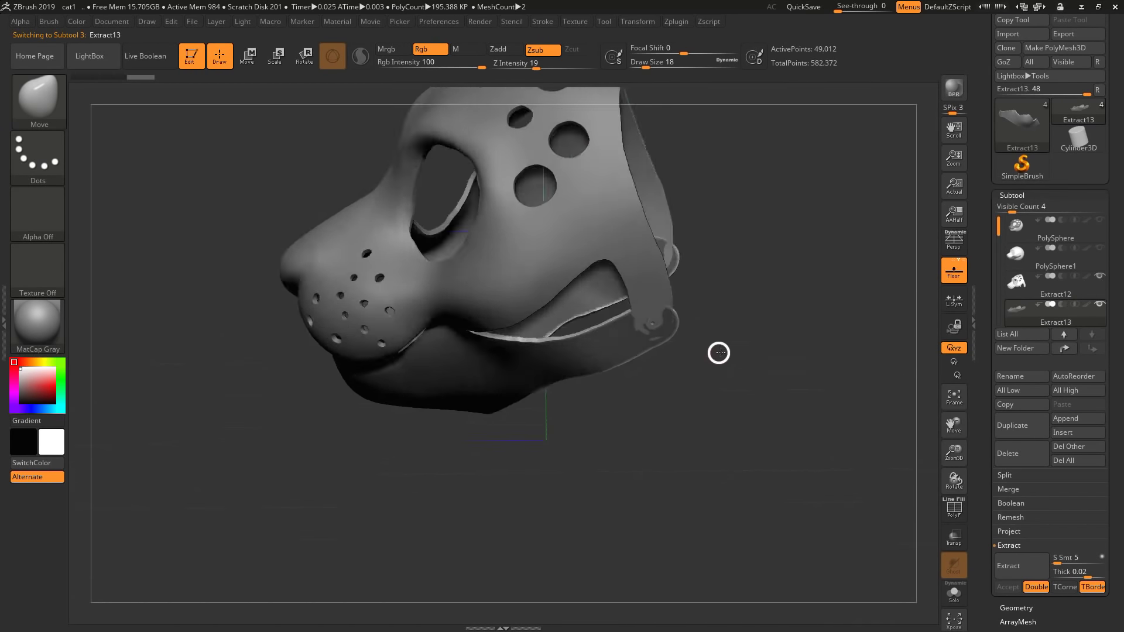
mouse_move(718, 351)
mouse_down()
mouse_move(778, 321)
mouse_move(660, 381)
mouse_move(790, 422)
mouse_move(709, 326)
mouse_move(752, 306)
mouse_move(725, 231)
mouse_move(565, 354)
mouse_up()
mouse_move(913, 417)
mouse_down()
mouse_move(703, 380)
mouse_move(593, 433)
mouse_up()
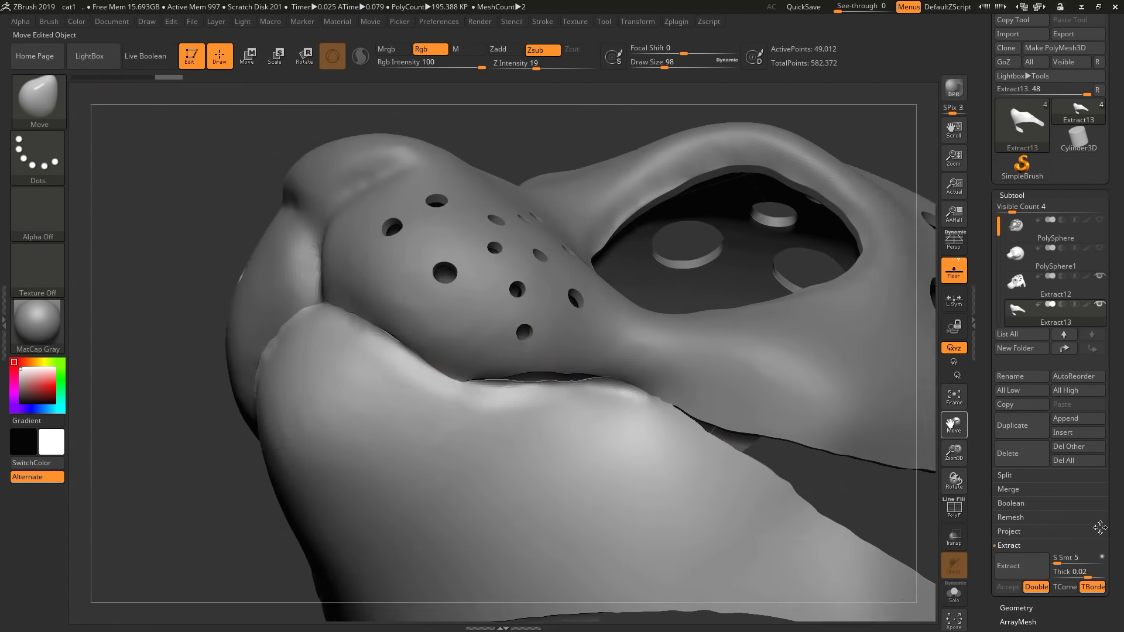
mouse_move(420, 378)
mouse_down()
mouse_move(363, 404)
mouse_move(263, 421)
mouse_move(453, 471)
mouse_move(396, 391)
mouse_move(718, 342)
mouse_move(382, 334)
mouse_up()
alt+click(524, 349)
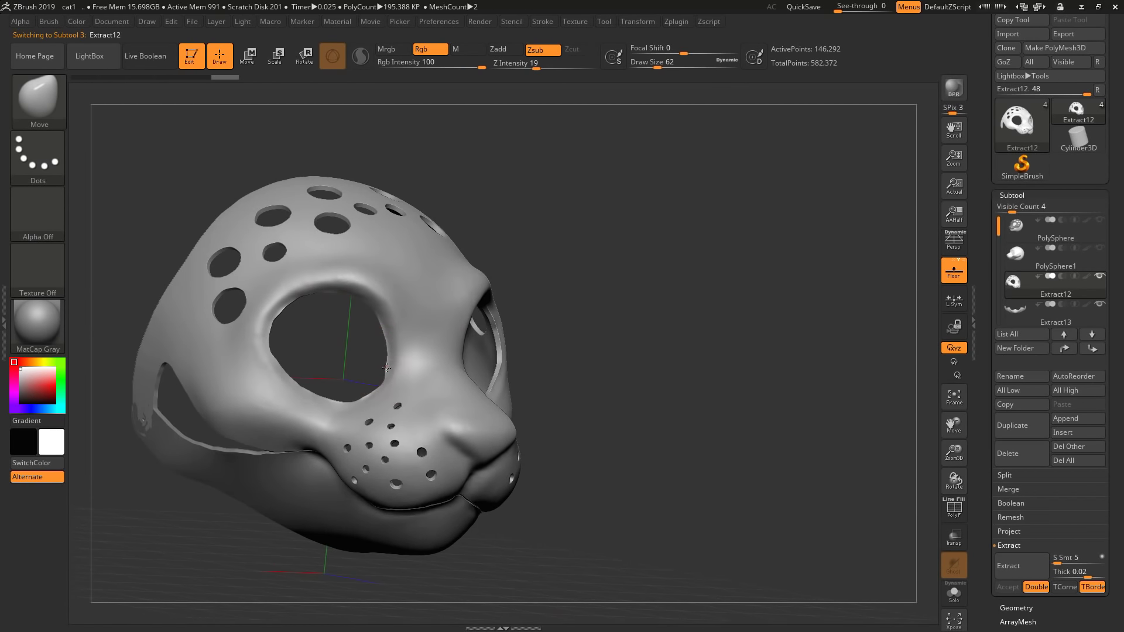
drag(369, 395, 334, 366)
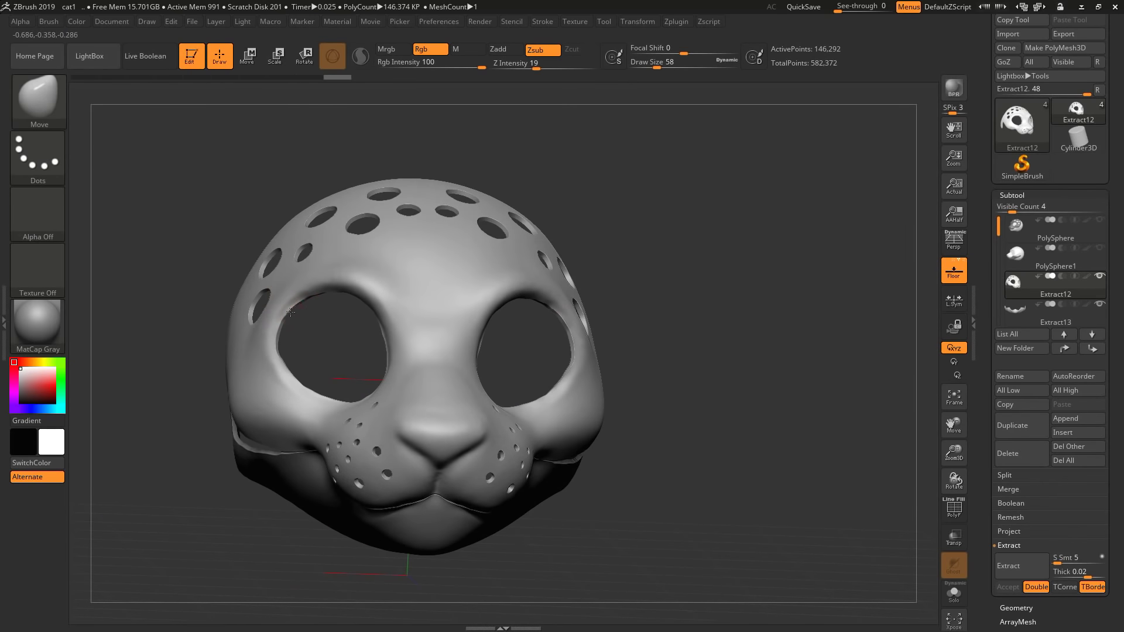
mouse_move(386, 333)
mouse_down()
mouse_move(591, 362)
mouse_move(503, 258)
mouse_move(472, 154)
mouse_up()
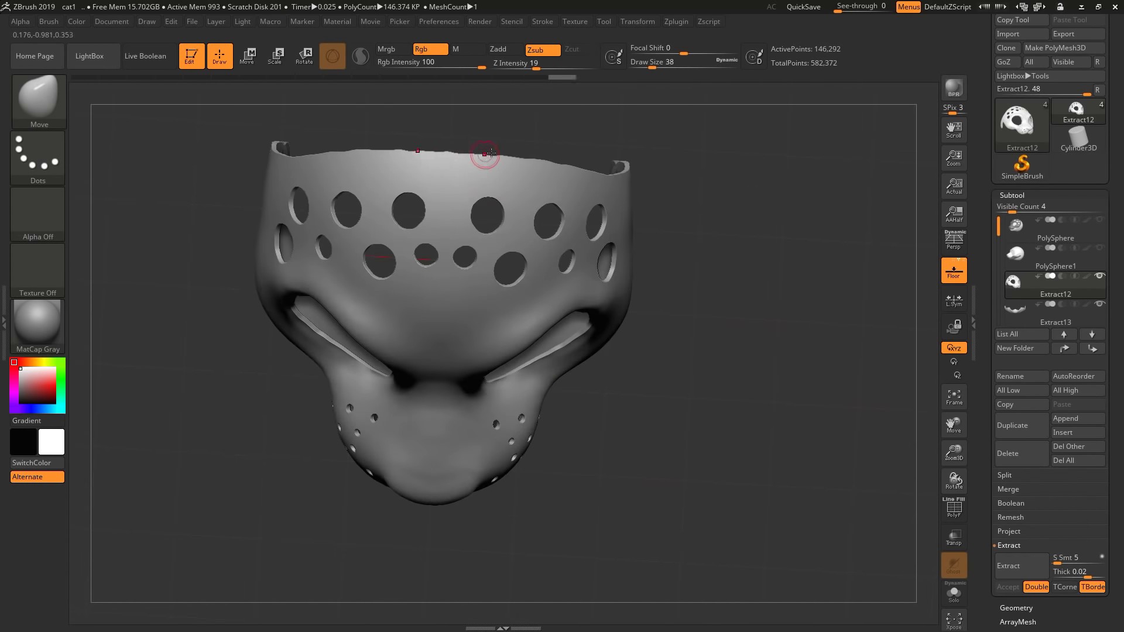
mouse_move(571, 165)
mouse_down()
mouse_move(579, 304)
mouse_move(638, 345)
mouse_up()
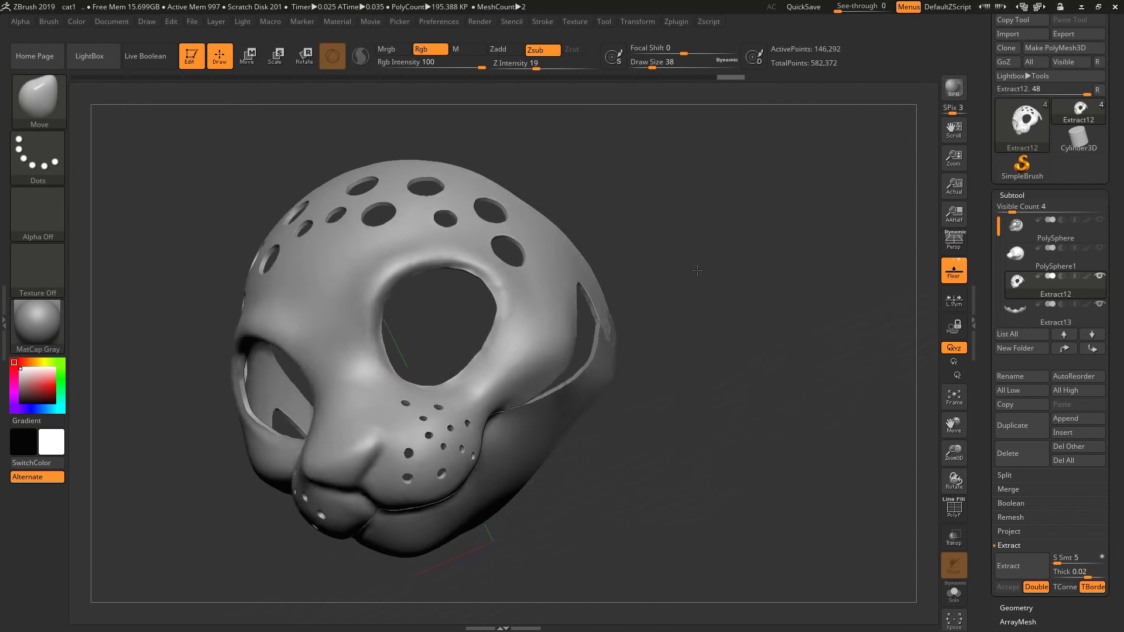
alt+click(603, 345)
mouse_move(585, 371)
mouse_down()
mouse_move(538, 446)
mouse_move(782, 351)
mouse_move(720, 302)
mouse_move(713, 463)
mouse_up()
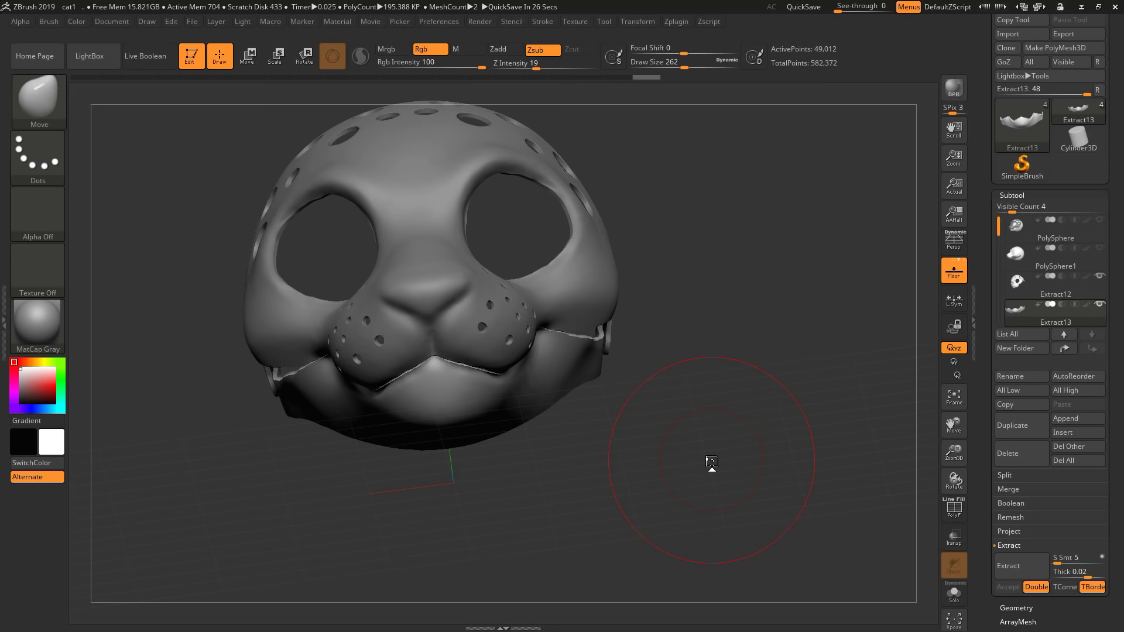
drag(712, 463, 713, 491)
click(1041, 262)
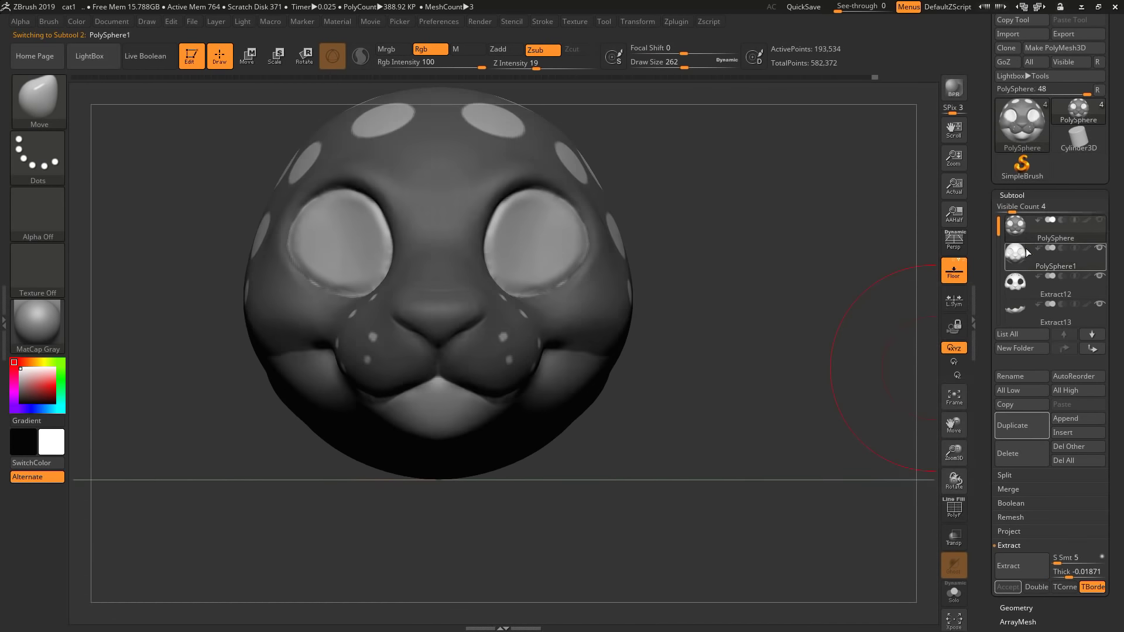
click(1025, 252)
click(1053, 316)
click(1099, 247)
mouse_move(673, 328)
mouse_down()
mouse_move(707, 356)
mouse_move(678, 402)
mouse_move(298, 367)
mouse_move(609, 346)
mouse_move(585, 374)
mouse_up()
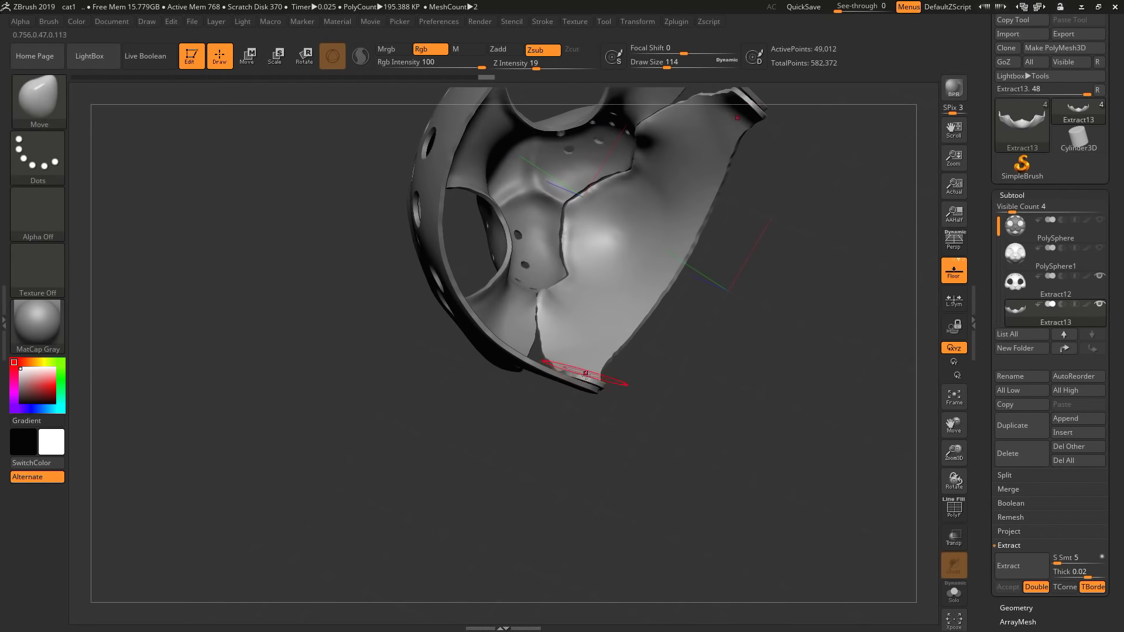
mouse_move(568, 374)
mouse_down()
mouse_move(523, 467)
mouse_move(721, 311)
mouse_up()
alt+click(509, 218)
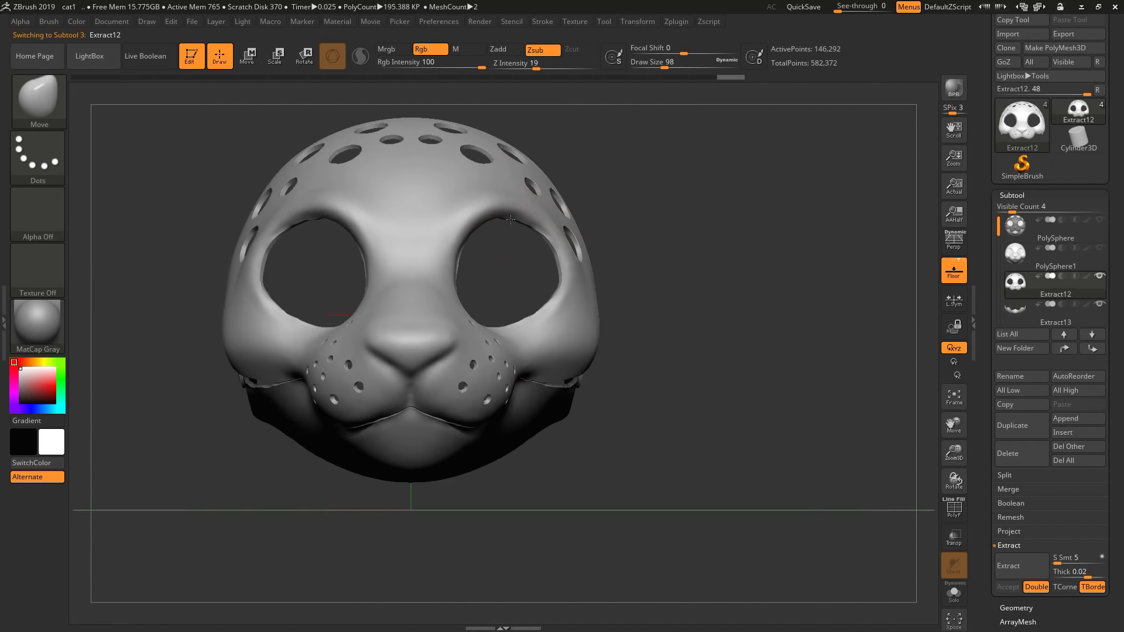
drag(520, 276, 493, 218)
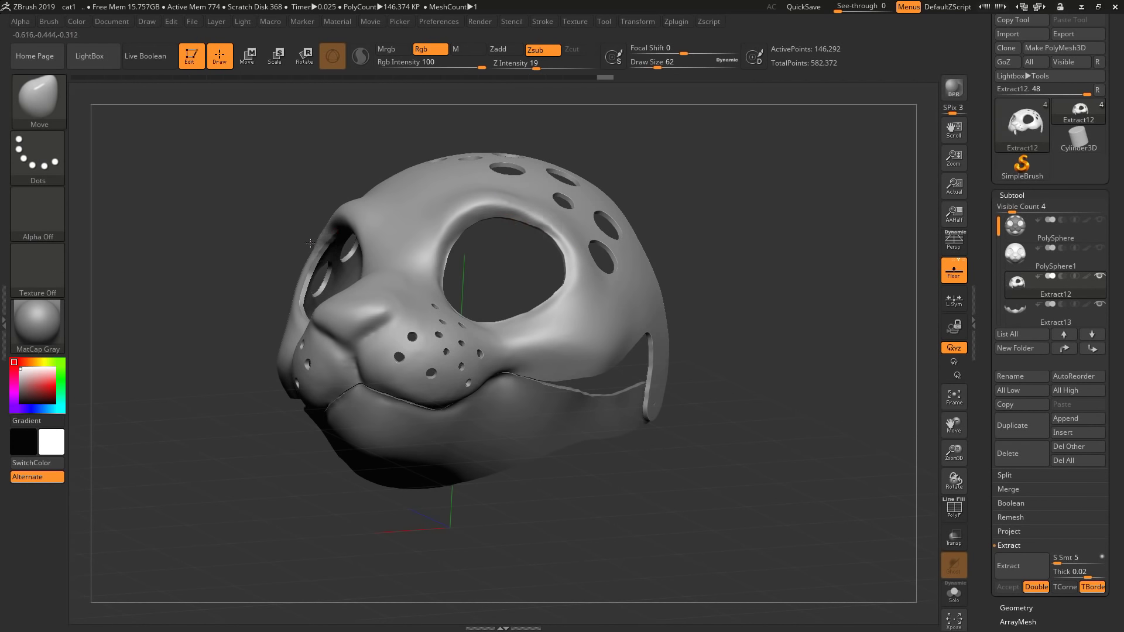
drag(314, 241, 566, 305)
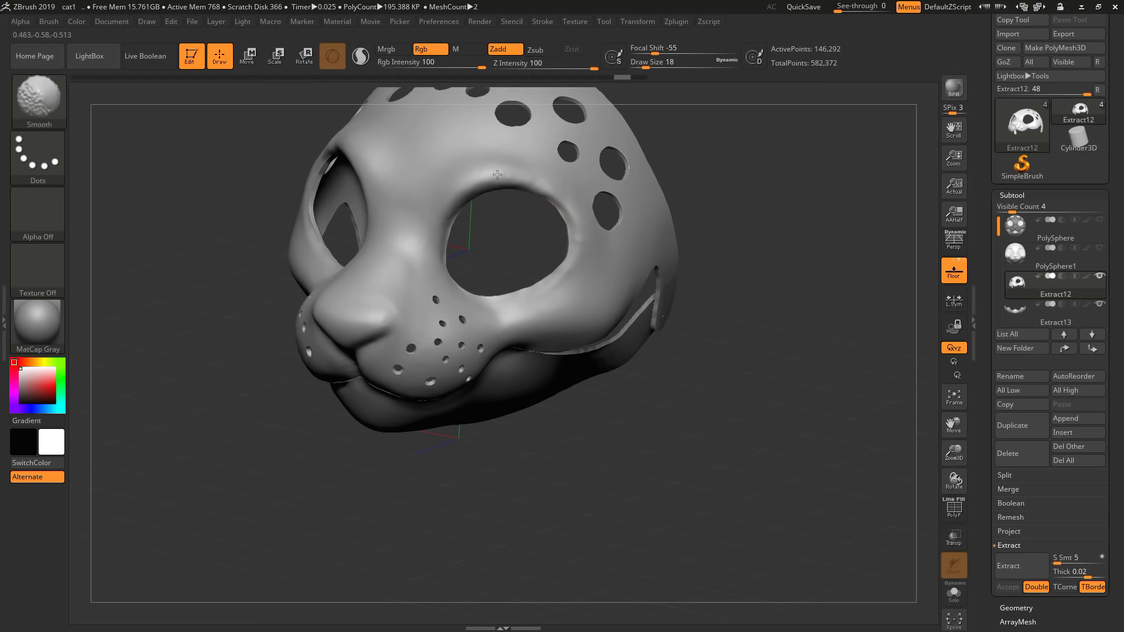
drag(511, 178, 556, 212)
drag(761, 328, 305, 164)
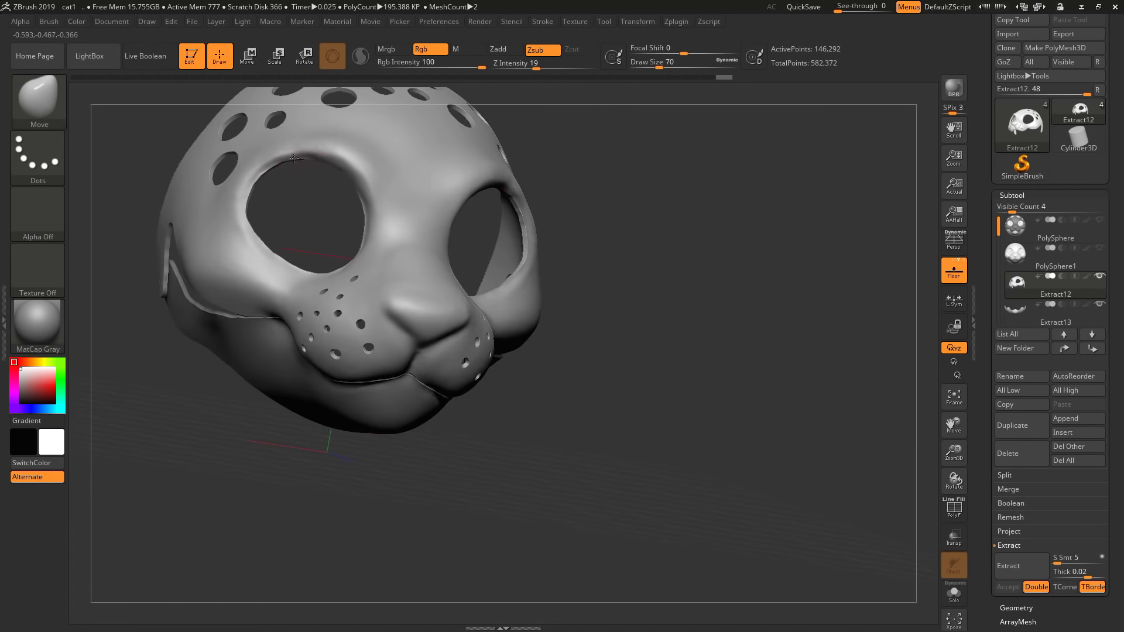
shift+drag(285, 218, 830, 400)
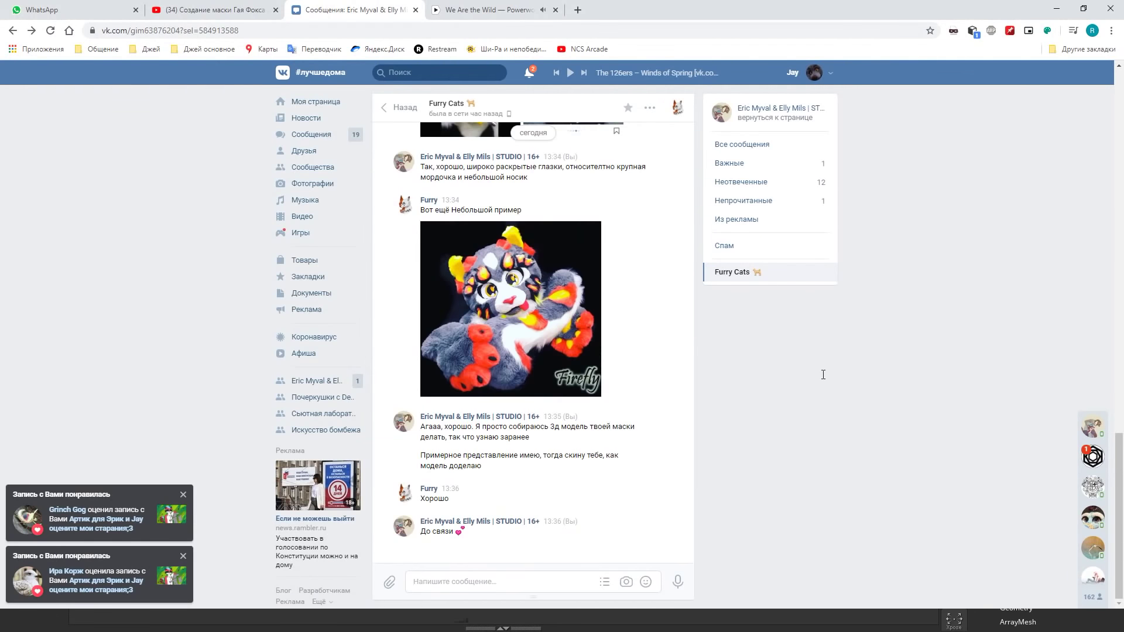
drag(929, 291, 720, 347)
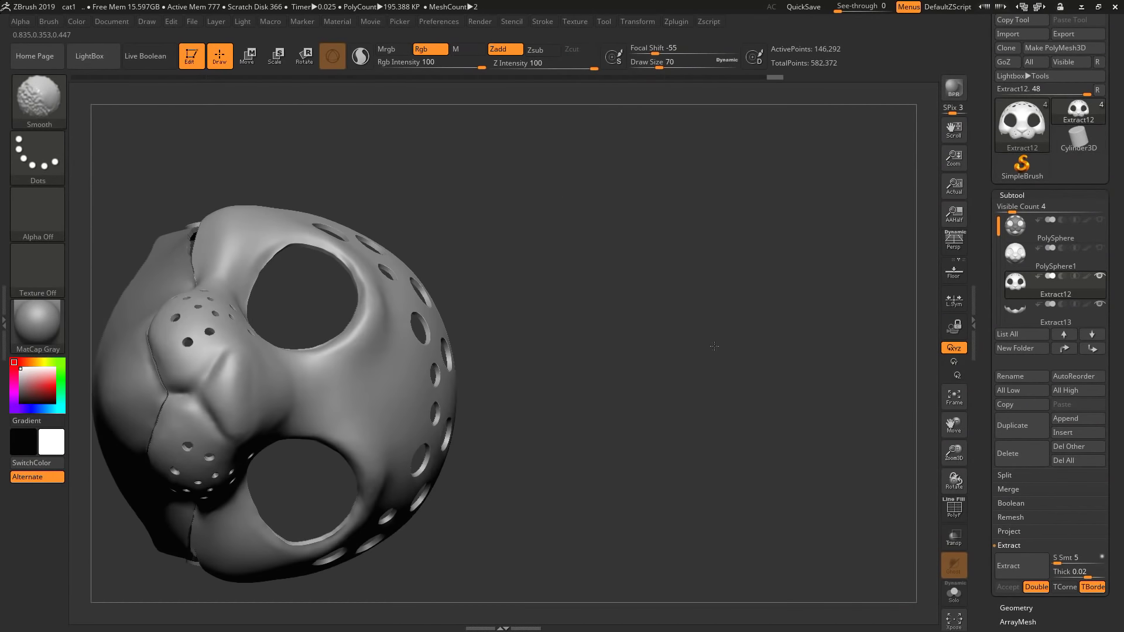
shift+drag(811, 384, 782, 365)
key(alt+Tab)
key(Return)
text(defkz)
key(Return)
text(вуаля)
key(Return)
key(Delete)
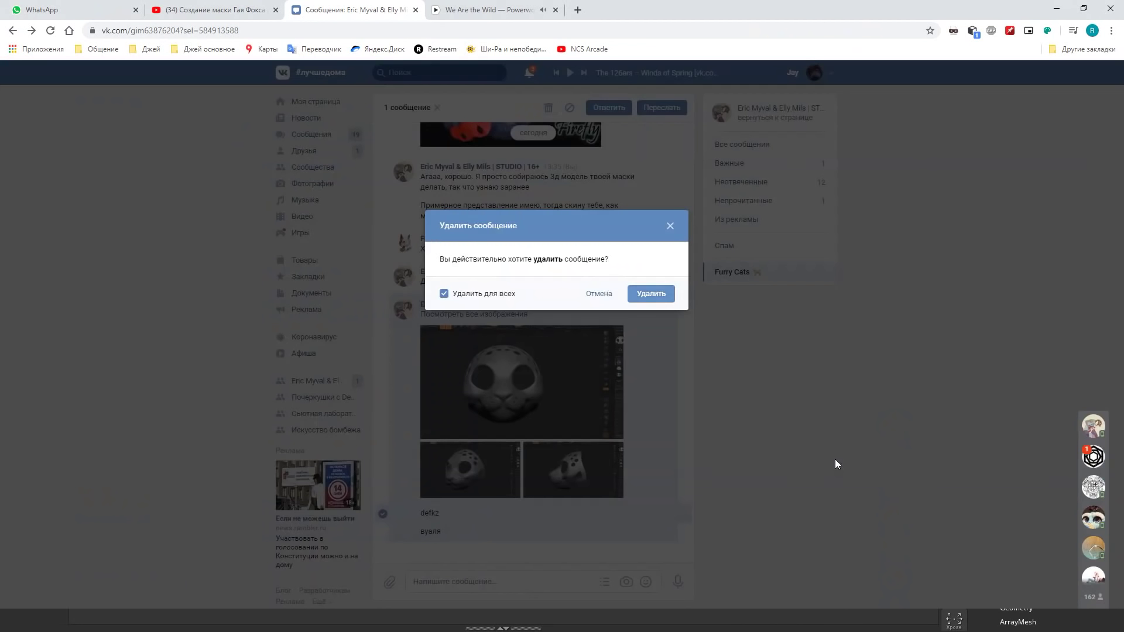
key(alt+Tab)
key(alt+Tab)
mouse_move(570, 557)
mouse_down()
mouse_move(627, 551)
mouse_move(686, 497)
mouse_up()
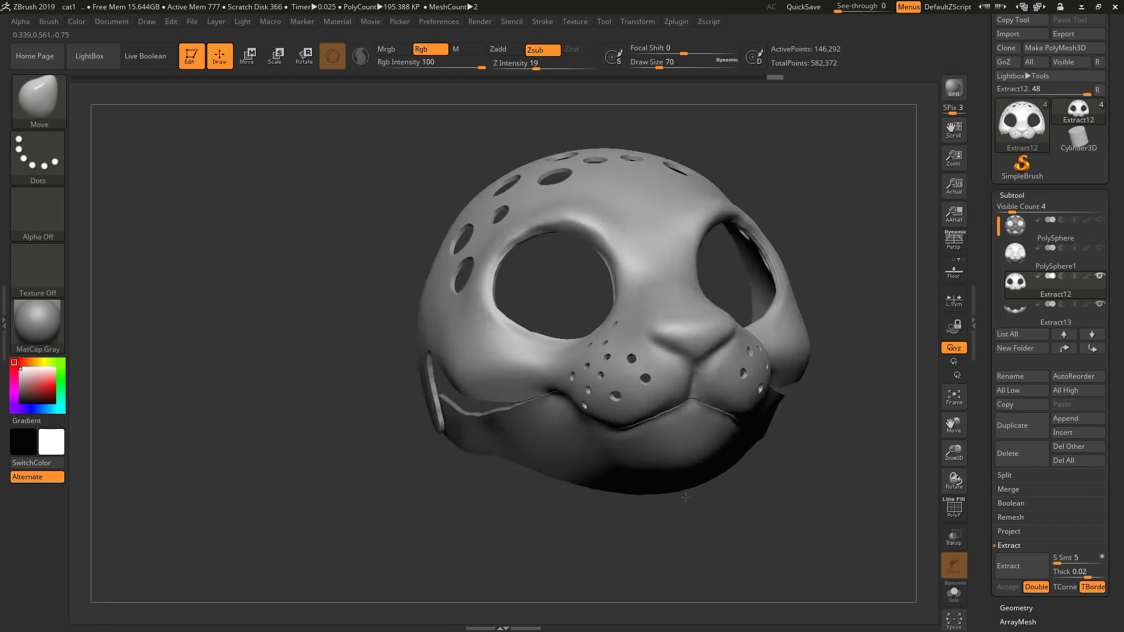
mouse_move(686, 496)
mouse_down()
mouse_move(694, 484)
mouse_move(546, 563)
mouse_up()
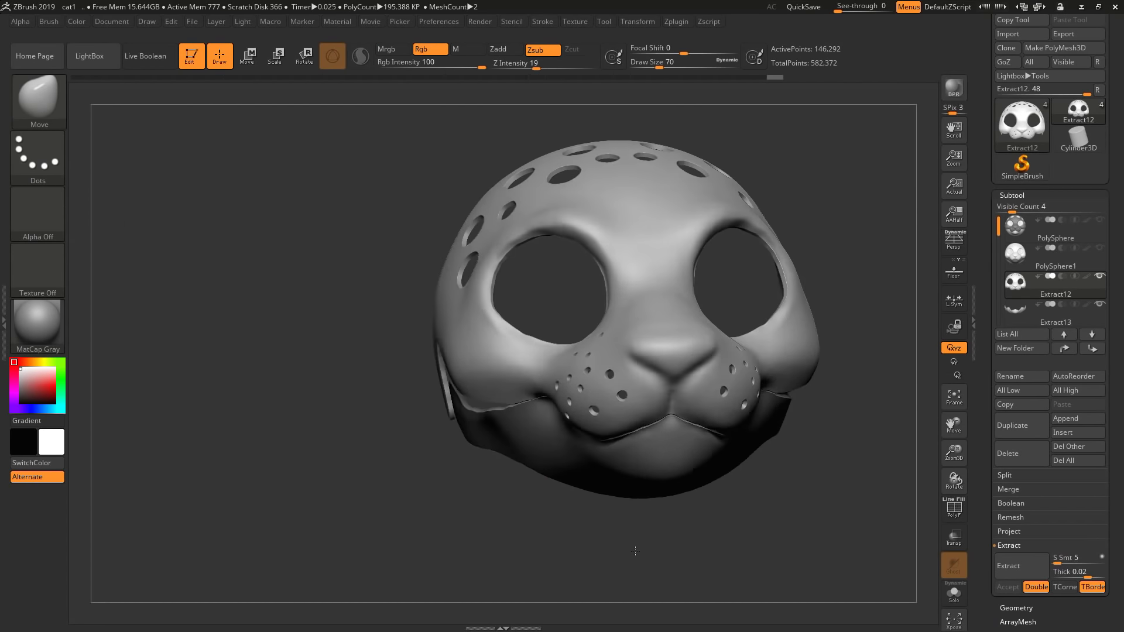
mouse_move(650, 553)
mouse_down()
mouse_move(822, 507)
mouse_move(615, 477)
mouse_move(685, 497)
mouse_move(689, 469)
mouse_move(637, 486)
mouse_move(719, 479)
mouse_move(692, 480)
mouse_move(667, 508)
mouse_move(667, 488)
mouse_move(696, 479)
mouse_move(641, 495)
mouse_up()
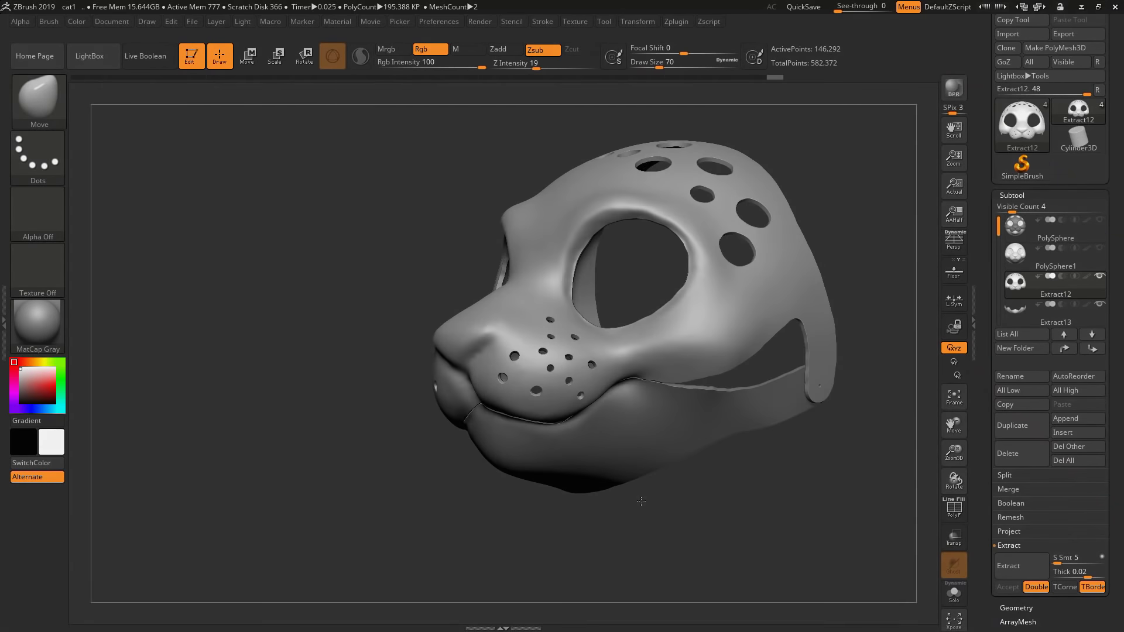